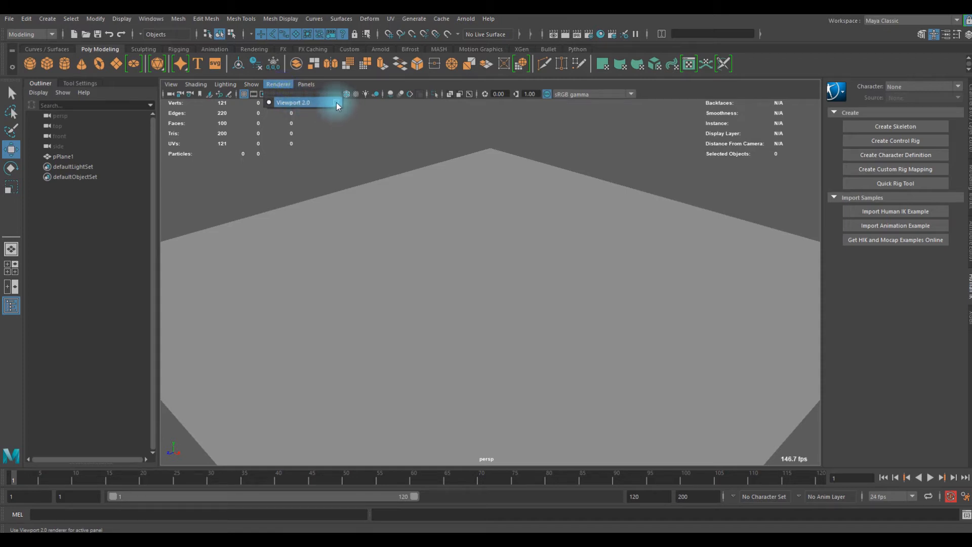
# - Use Viewport 2.0 as the renderer for the perspective view
pyautogui.click(336, 104)
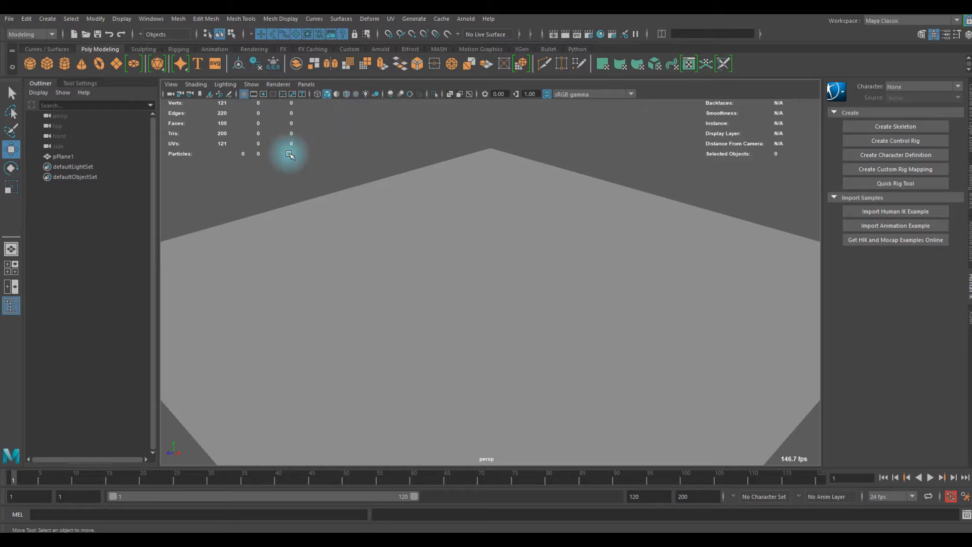
pyautogui.scroll(-4, 288, 154)
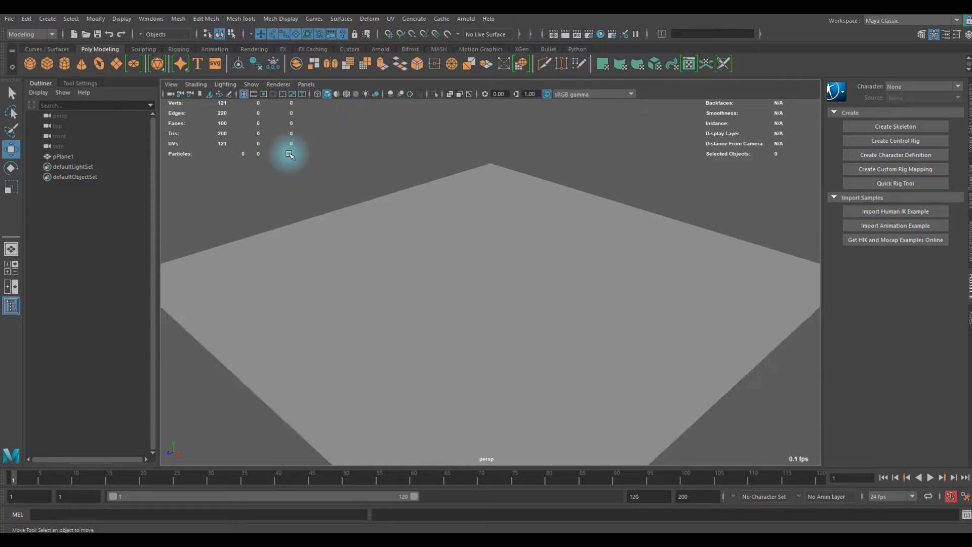
pyautogui.scroll(-2, 332, 182)
pyautogui.keyDown('alt'); pyautogui.moveTo(395, 203); pyautogui.dragTo(373, 177, button='middle'); pyautogui.keyUp('alt')
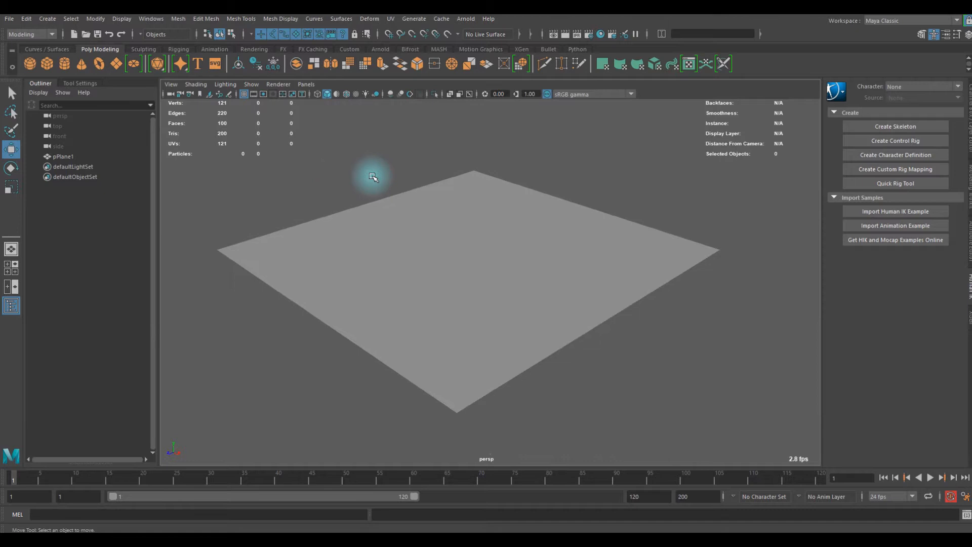
pyautogui.scroll(2, 368, 187)
pyautogui.scroll(-1, 368, 186)
pyautogui.keyDown('alt'); pyautogui.moveTo(394, 192); pyautogui.dragTo(452, 185); pyautogui.keyUp('alt')
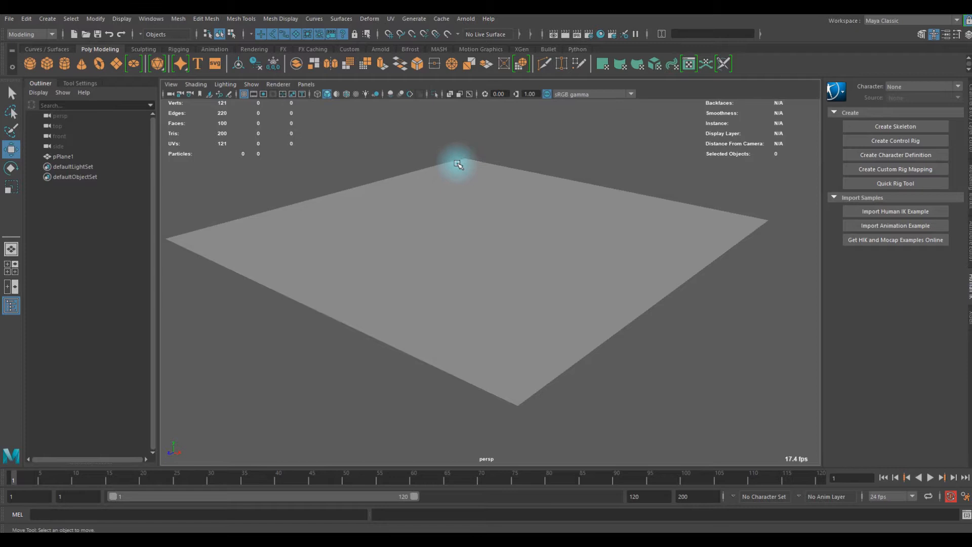
# - Scale up the ground plane uniformly
pyautogui.click(482, 194)
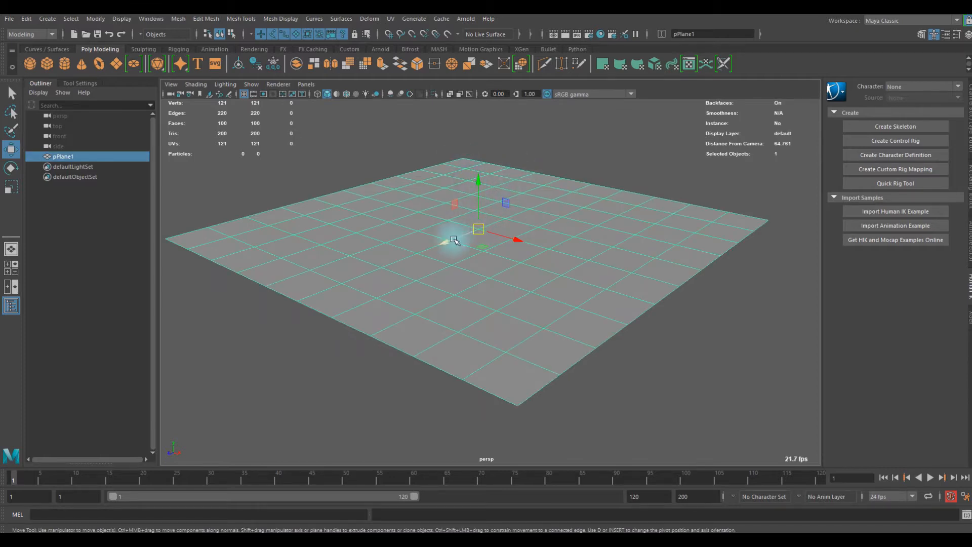
pyautogui.press('r')
pyautogui.scroll(3, 564, 245)
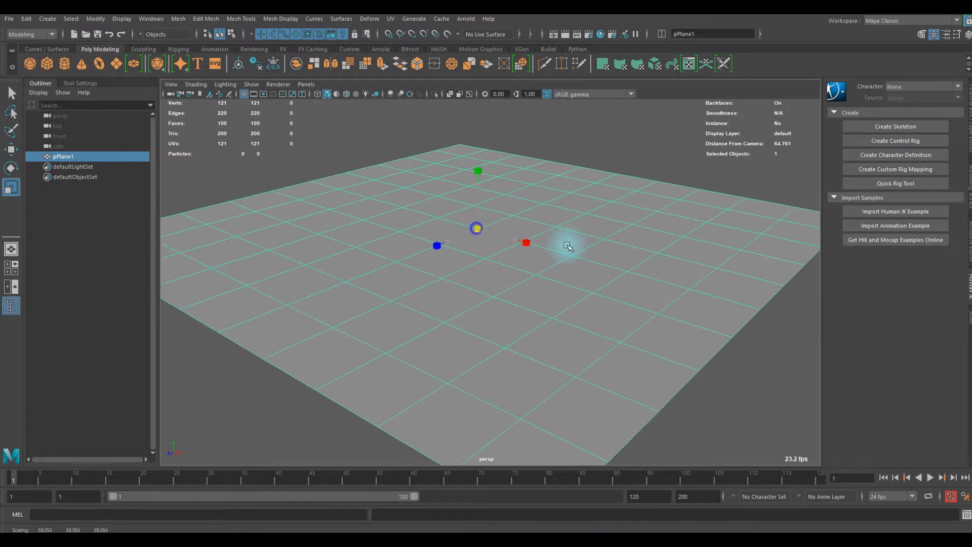
pyautogui.scroll(3, 477, 224)
# - Assign a new Arnold aiStandardSurface material to the ground plane
pyautogui.rightClick(424, 191)
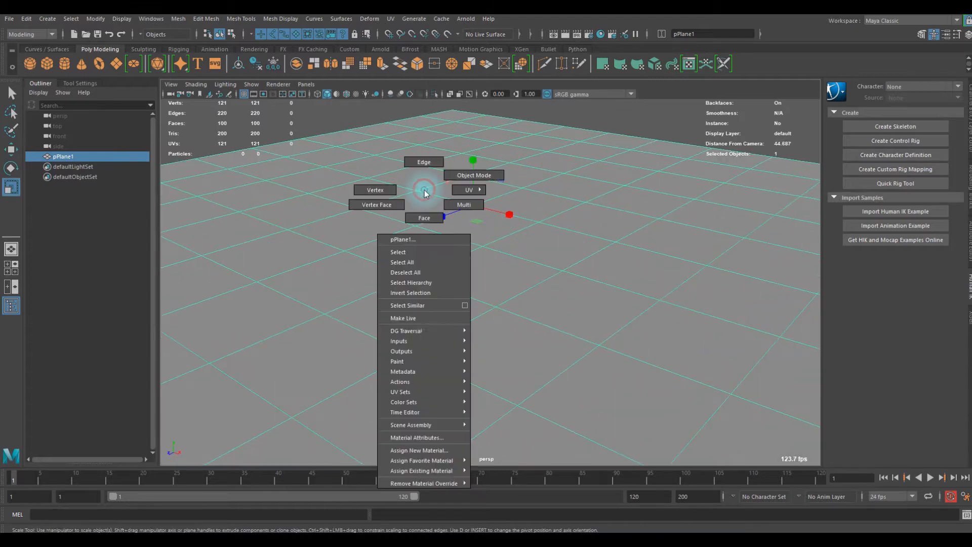
pyautogui.click(420, 450)
pyautogui.click(473, 154)
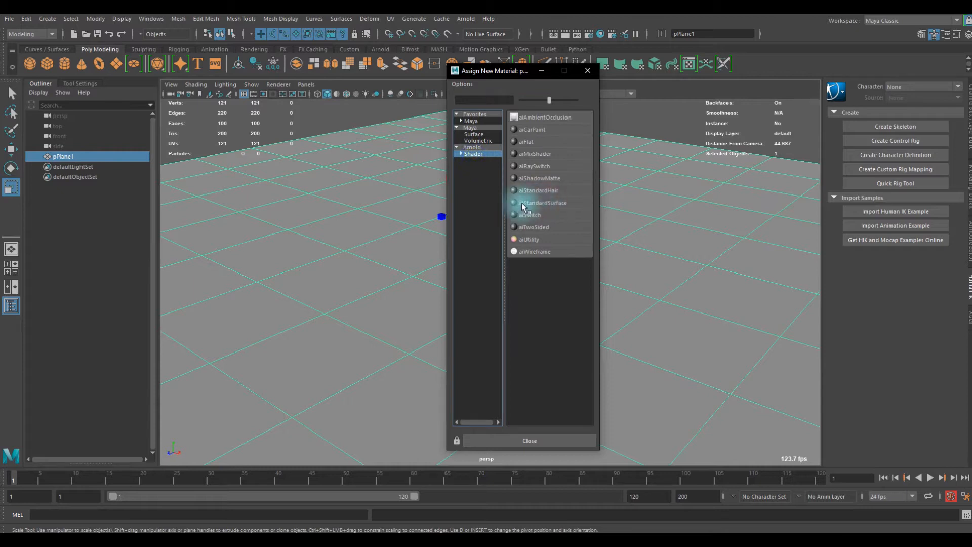
pyautogui.click(577, 200)
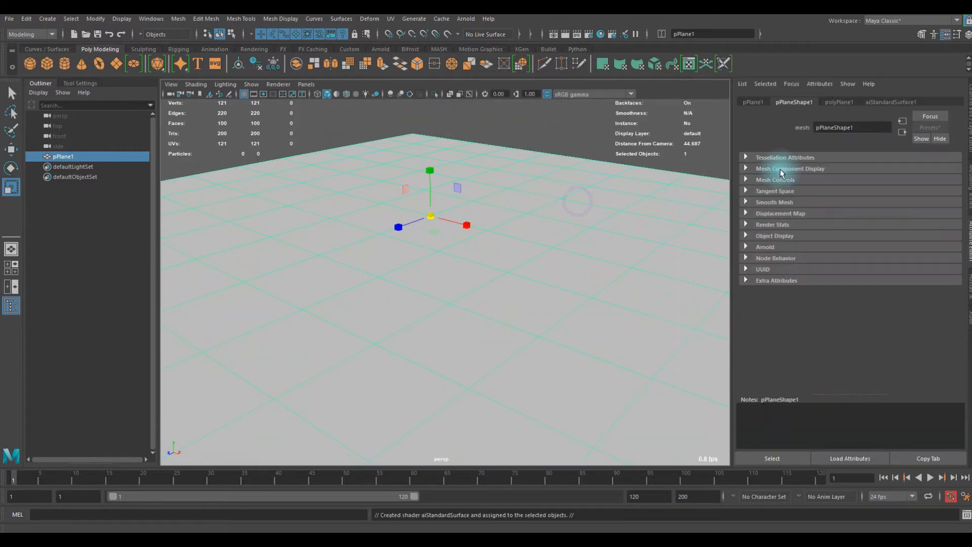
# - Darken the base color of the plane's aiStandardSurface material to near black and deselect the plane
pyautogui.click(887, 102)
pyautogui.click(828, 231)
pyautogui.moveTo(800, 281); pyautogui.dragTo(784, 290)
pyautogui.click(587, 131)
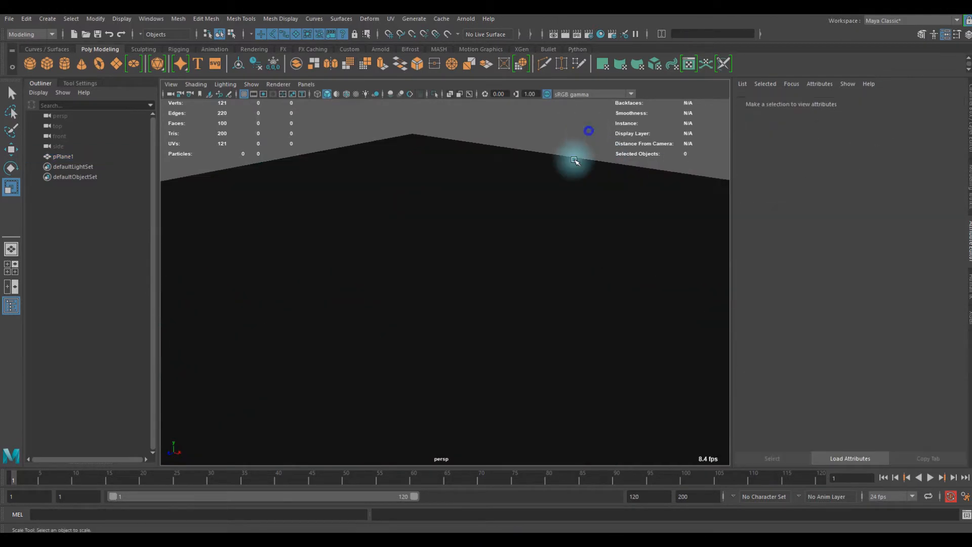
# - Create a polygon cube, enlarge it uniformly and raise it onto the ground plane
pyautogui.click(47, 65)
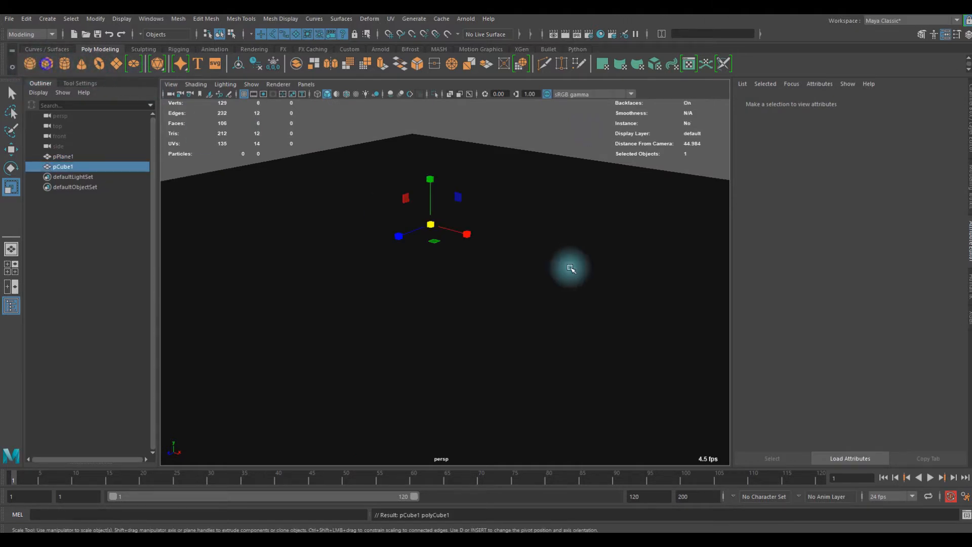
pyautogui.press('w')
pyautogui.scroll(2, 435, 225)
pyautogui.press('r')
pyautogui.moveTo(430, 216)
pyautogui.mouseDown()
pyautogui.moveTo(457, 216)
pyautogui.moveTo(429, 216)
pyautogui.mouseUp()
pyautogui.press('w')
pyautogui.scroll(-6, 486, 276)
# - Scale the ground plane up further so it extends well beyond the cube, and deselect it
pyautogui.click(487, 276)
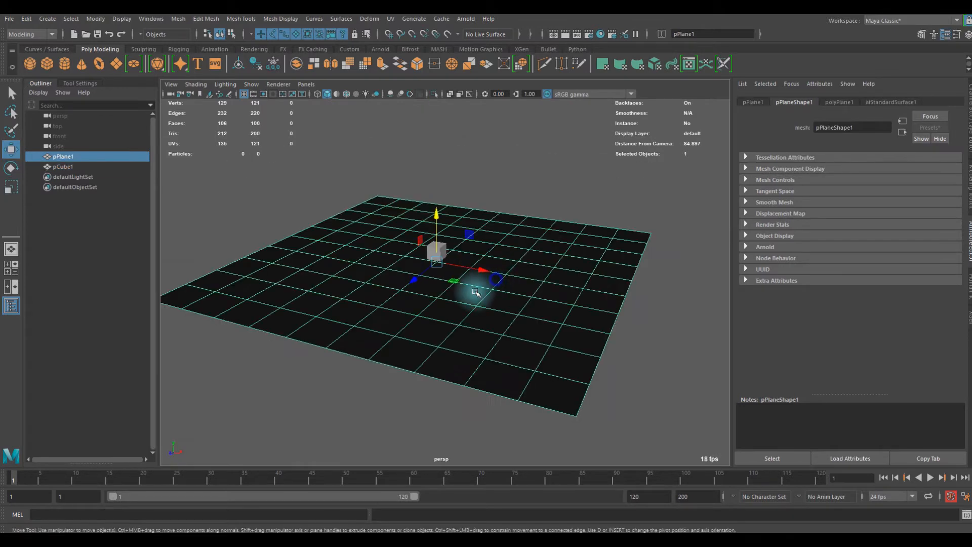
pyautogui.press('r')
pyautogui.moveTo(436, 257); pyautogui.dragTo(588, 167)
pyautogui.click(591, 165)
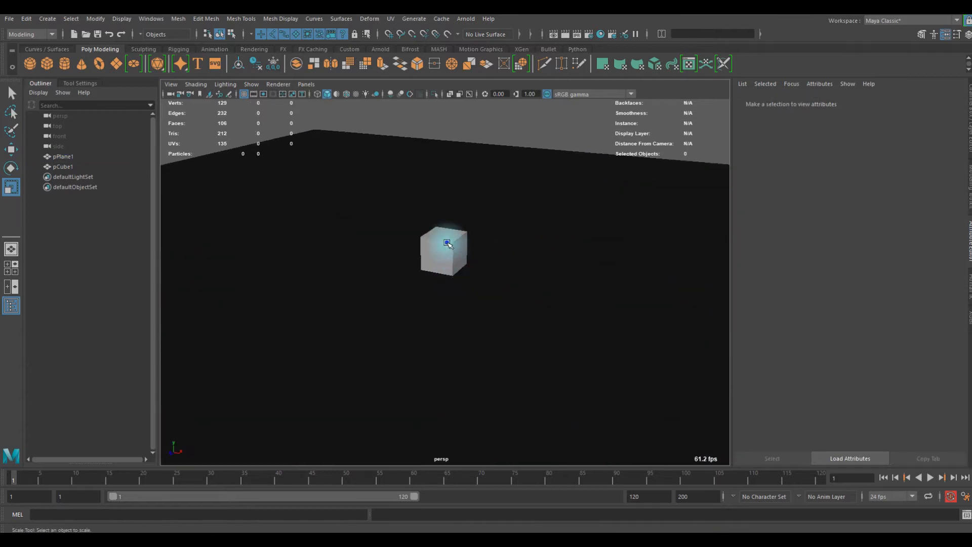
# - Create a MASH network from the cube
pyautogui.click(446, 251)
pyautogui.scroll(4, 495, 252)
pyautogui.keyDown('alt'); pyautogui.moveTo(523, 254); pyautogui.dragTo(433, 253, button='right'); pyautogui.keyUp('alt')
pyautogui.moveTo(434, 254)
pyautogui.keyDown('alt'); pyautogui.mouseDown()
pyautogui.moveTo(478, 251)
pyautogui.moveTo(433, 254)
pyautogui.mouseUp(); pyautogui.keyUp('alt')
pyautogui.keyDown('alt'); pyautogui.moveTo(481, 253); pyautogui.dragTo(438, 253, button='right'); pyautogui.keyUp('alt')
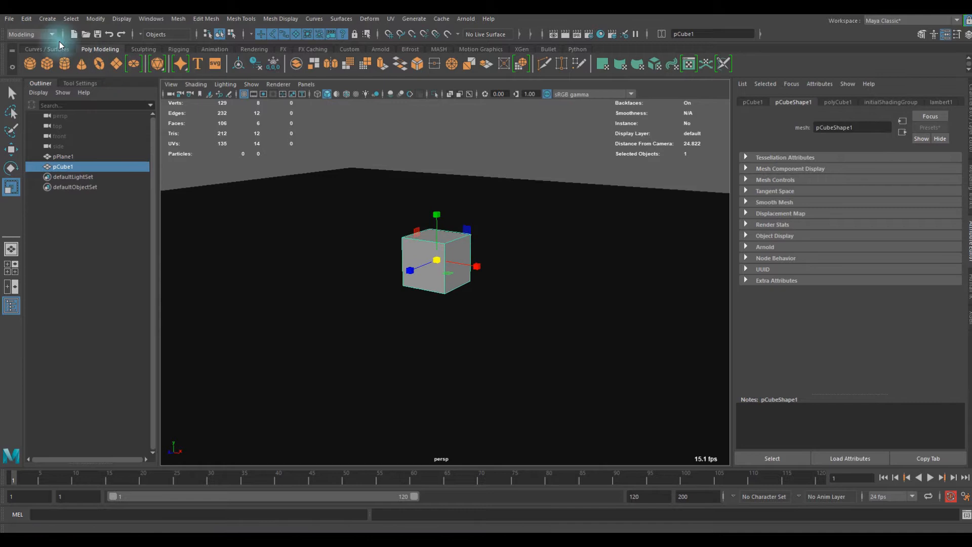
pyautogui.click(33, 37)
pyautogui.click(34, 36)
pyautogui.click(47, 36)
pyautogui.click(42, 35)
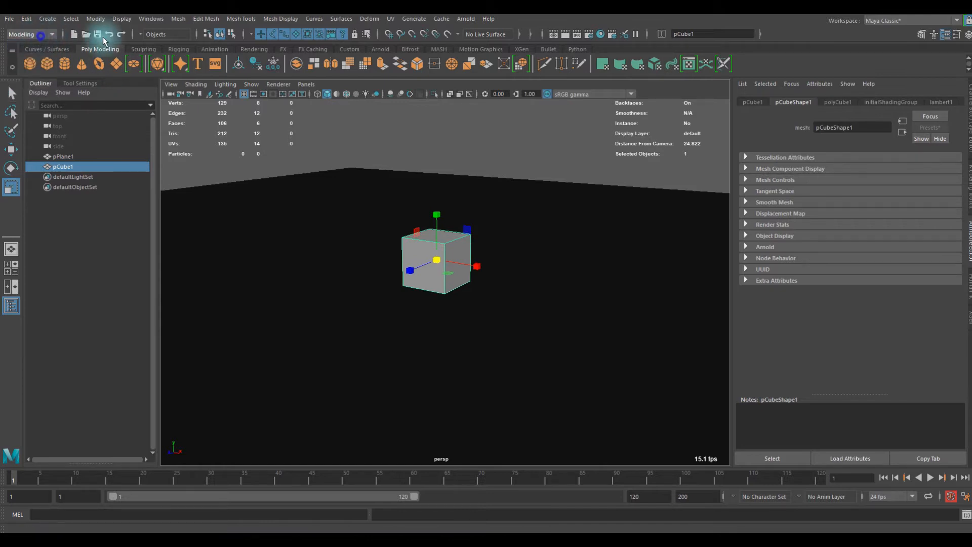
pyautogui.click(439, 49)
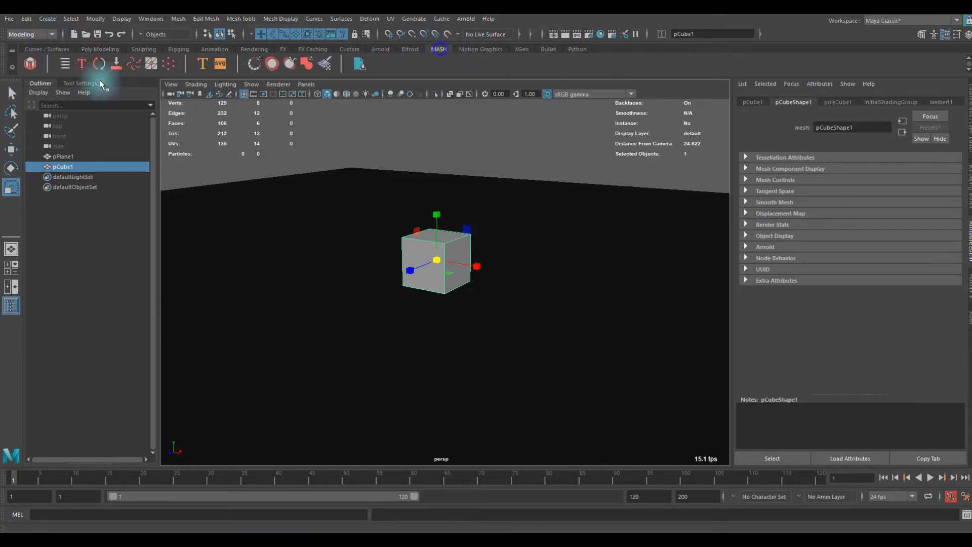
pyautogui.click(35, 67)
pyautogui.scroll(-5, 400, 247)
pyautogui.keyDown('alt'); pyautogui.moveTo(383, 262); pyautogui.dragTo(417, 265); pyautogui.keyUp('alt')
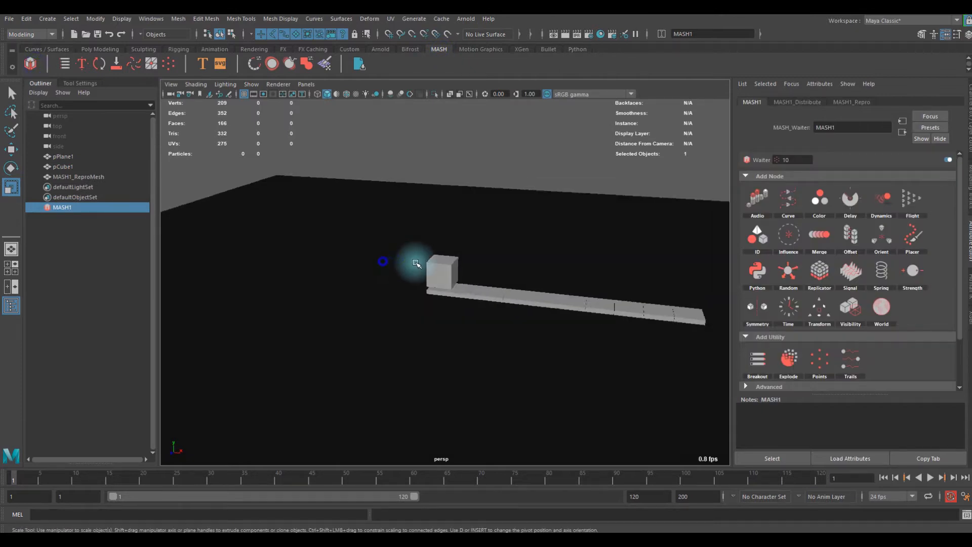
# - Hide the original cube, leaving only its MASH copies displayed
pyautogui.scroll(3, 430, 271)
pyautogui.click(446, 265)
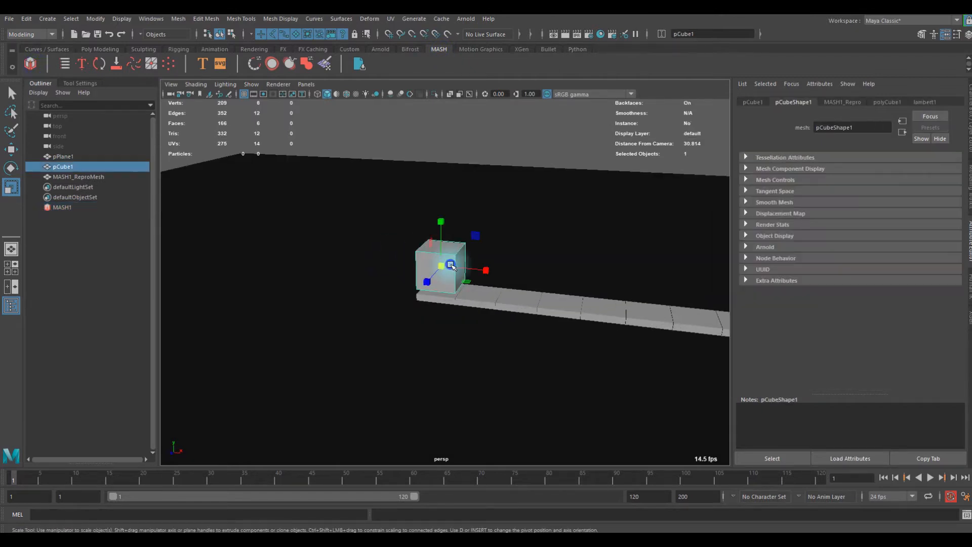
pyautogui.hotkey('ctrl', 'h')
# - Try raising MASH1_ReproMesh above the ground plane, and undo the move
pyautogui.click(75, 206)
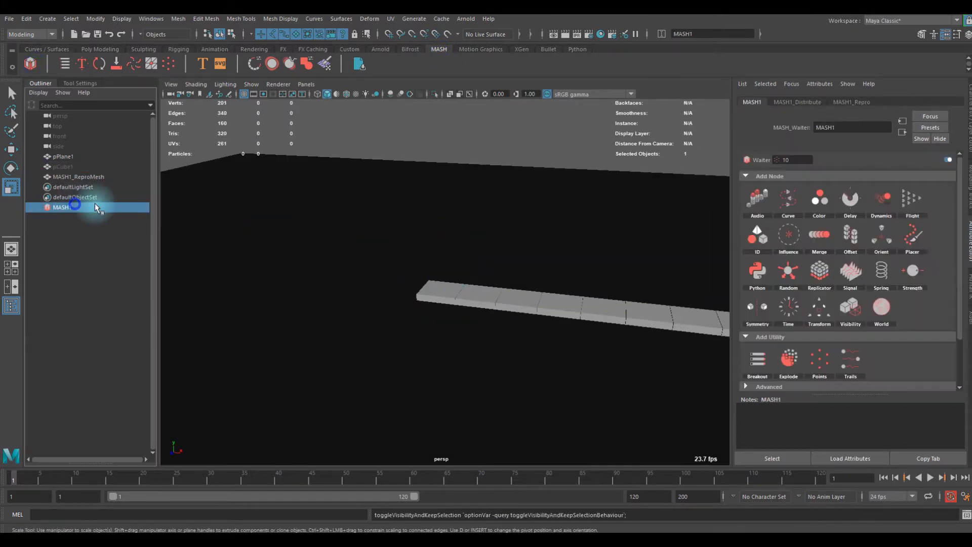
pyautogui.click(79, 177)
pyautogui.press('w')
pyautogui.moveTo(439, 273); pyautogui.dragTo(449, 215)
pyautogui.hotkey('ctrl', 'z')
# - Set the distribution type of the MASH1_Distribute node to Grid
pyautogui.click(75, 206)
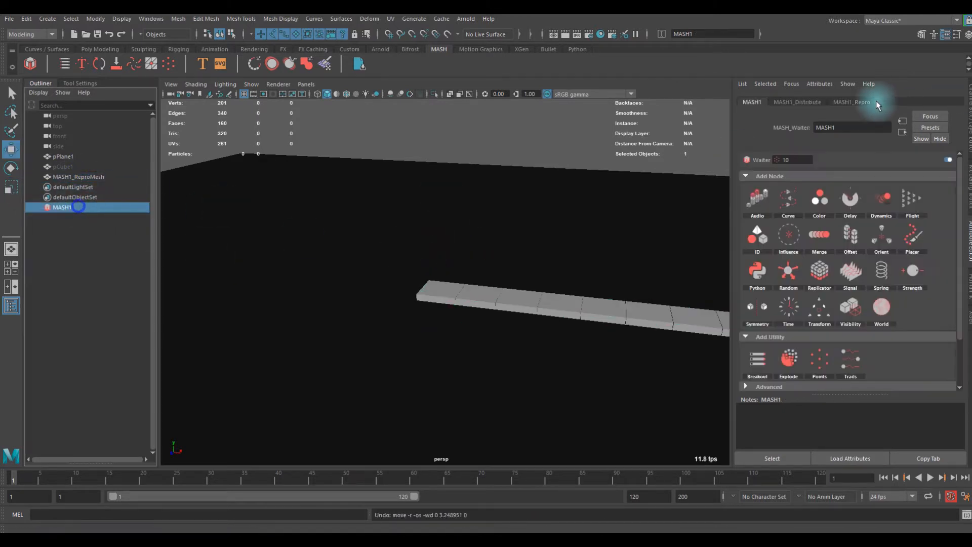
pyautogui.click(803, 103)
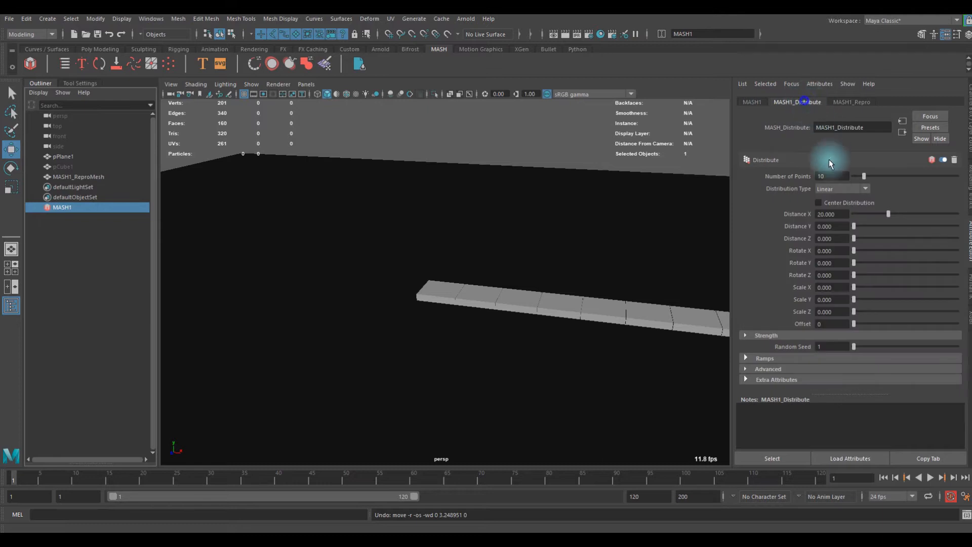
pyautogui.click(838, 188)
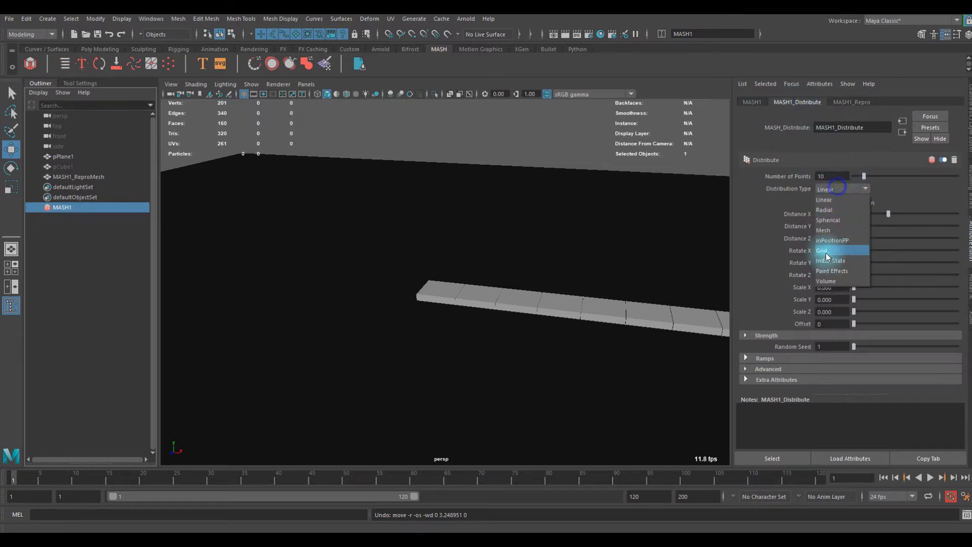
pyautogui.click(825, 251)
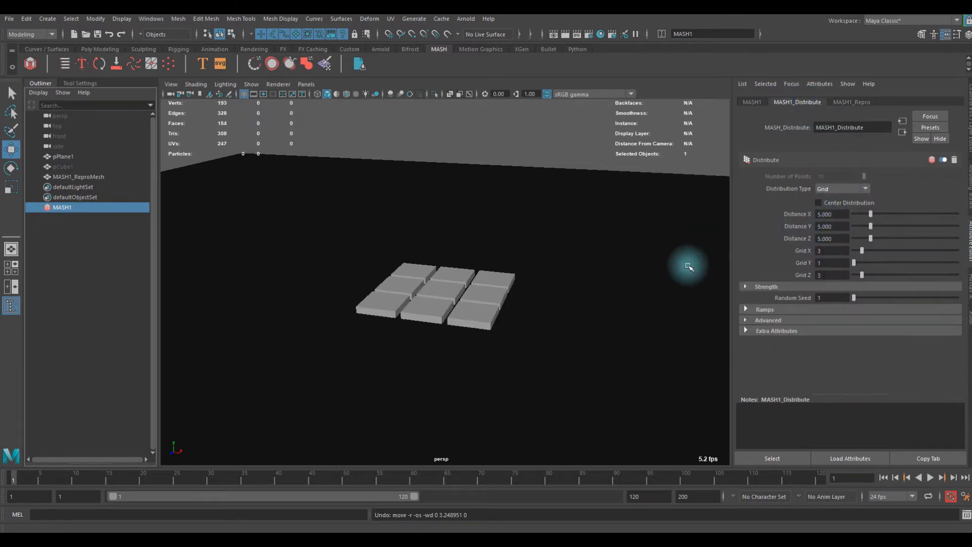
# - Lower the ground plane below the cubes and set the MASH distribution's Grid Y to 3
pyautogui.click(594, 271)
pyautogui.moveTo(440, 248); pyautogui.dragTo(449, 299)
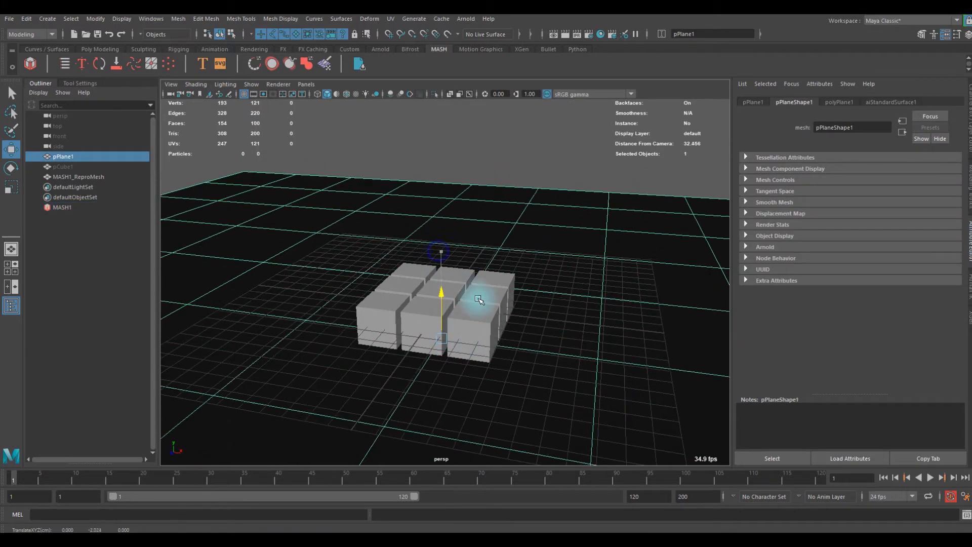
pyautogui.click(70, 207)
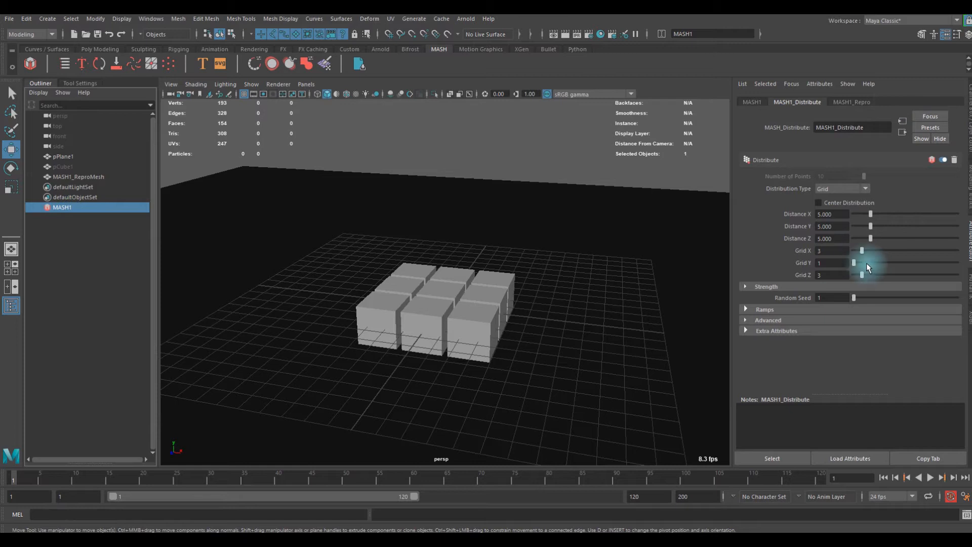
pyautogui.moveTo(867, 263); pyautogui.dragTo(861, 263)
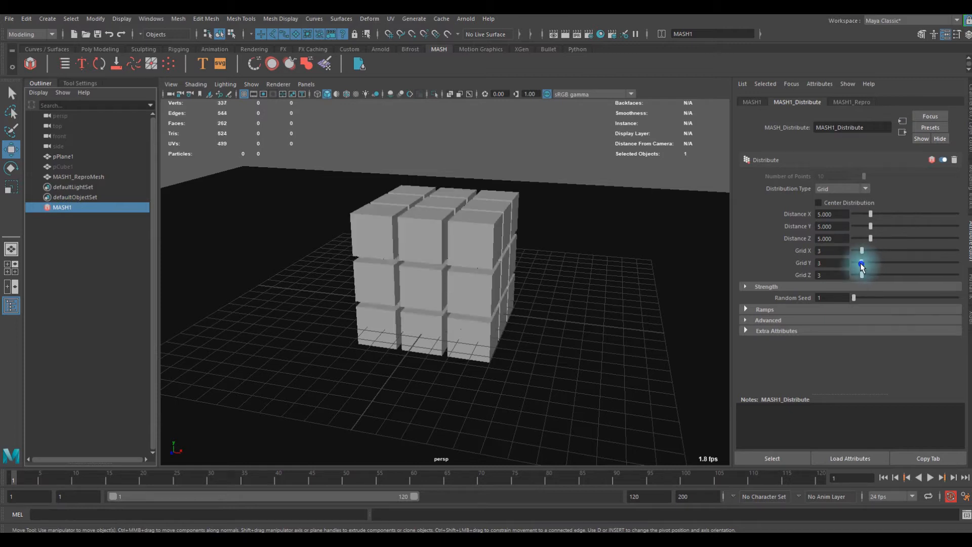
pyautogui.click(576, 185)
# - Turn off the grid display in the perspective view
pyautogui.moveTo(527, 254)
pyautogui.keyDown('alt'); pyautogui.mouseDown()
pyautogui.moveTo(462, 234)
pyautogui.moveTo(495, 254)
pyautogui.moveTo(479, 234)
pyautogui.mouseUp(); pyautogui.keyUp('alt')
pyautogui.keyDown('alt'); pyautogui.moveTo(306, 172); pyautogui.dragTo(398, 250, button='right'); pyautogui.keyUp('alt')
pyautogui.keyDown('alt'); pyautogui.moveTo(432, 265); pyautogui.dragTo(447, 228, button='middle'); pyautogui.keyUp('alt')
pyautogui.moveTo(447, 228)
pyautogui.keyDown('alt'); pyautogui.mouseDown()
pyautogui.moveTo(531, 223)
pyautogui.moveTo(446, 222)
pyautogui.moveTo(436, 241)
pyautogui.mouseUp(); pyautogui.keyUp('alt')
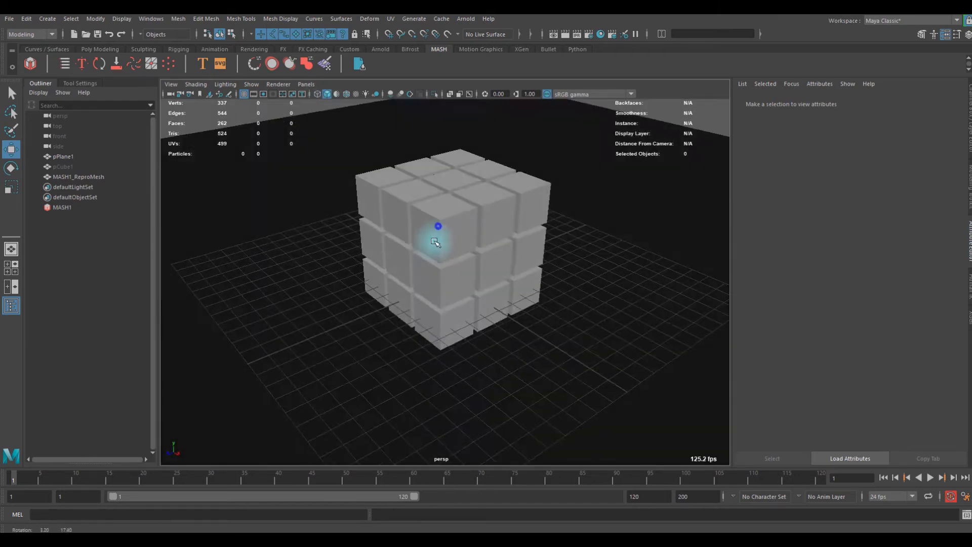
pyautogui.scroll(5, 436, 242)
pyautogui.moveTo(437, 234)
pyautogui.keyDown('alt'); pyautogui.mouseDown(button='middle')
pyautogui.moveTo(456, 225)
pyautogui.moveTo(441, 248)
pyautogui.mouseUp(button='middle'); pyautogui.keyUp('alt')
pyautogui.scroll(-1, 427, 250)
pyautogui.moveTo(434, 245)
pyautogui.keyDown('alt'); pyautogui.mouseDown()
pyautogui.moveTo(525, 243)
pyautogui.moveTo(434, 245)
pyautogui.mouseUp(); pyautogui.keyUp('alt')
pyautogui.scroll(-5, 434, 245)
pyautogui.click(244, 94)
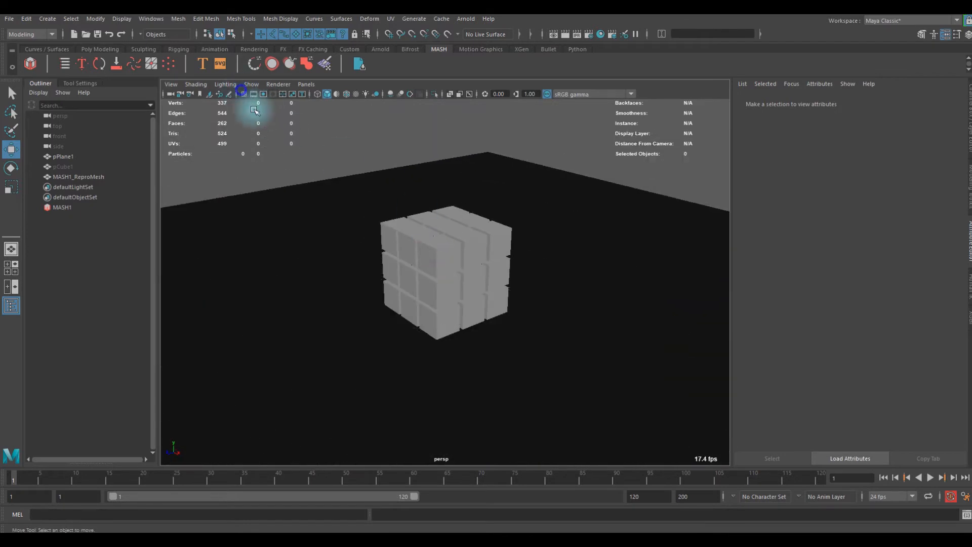
# - Turn on all lights, shadows, ambient occlusion and multisample anti-aliasing in the perspective view
pyautogui.keyDown('alt'); pyautogui.moveTo(359, 220); pyautogui.dragTo(493, 241, button='right'); pyautogui.keyUp('alt')
pyautogui.keyDown('alt'); pyautogui.moveTo(445, 225); pyautogui.dragTo(426, 231); pyautogui.keyUp('alt')
pyautogui.scroll(-5, 455, 233)
pyautogui.scroll(5, 449, 212)
pyautogui.scroll(-5, 425, 249)
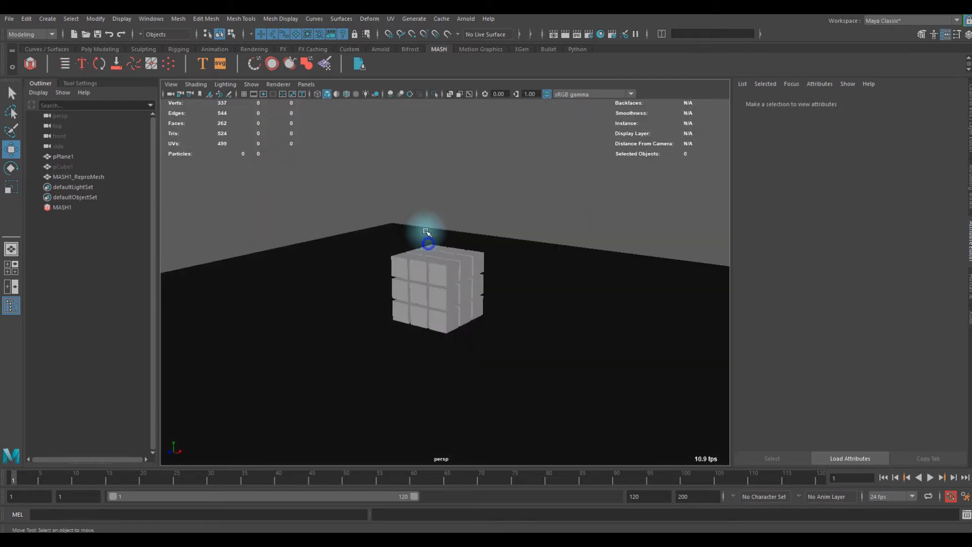
pyautogui.click(364, 96)
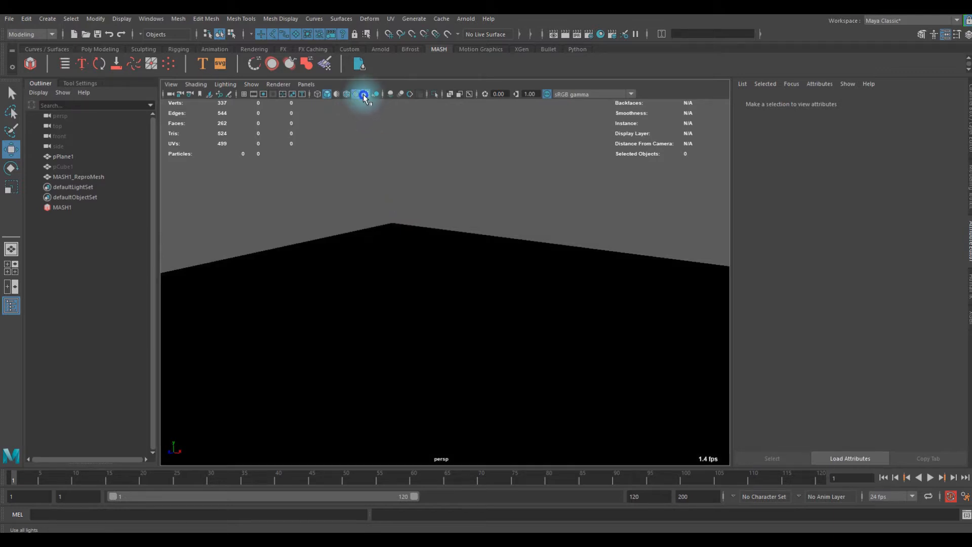
pyautogui.click(376, 94)
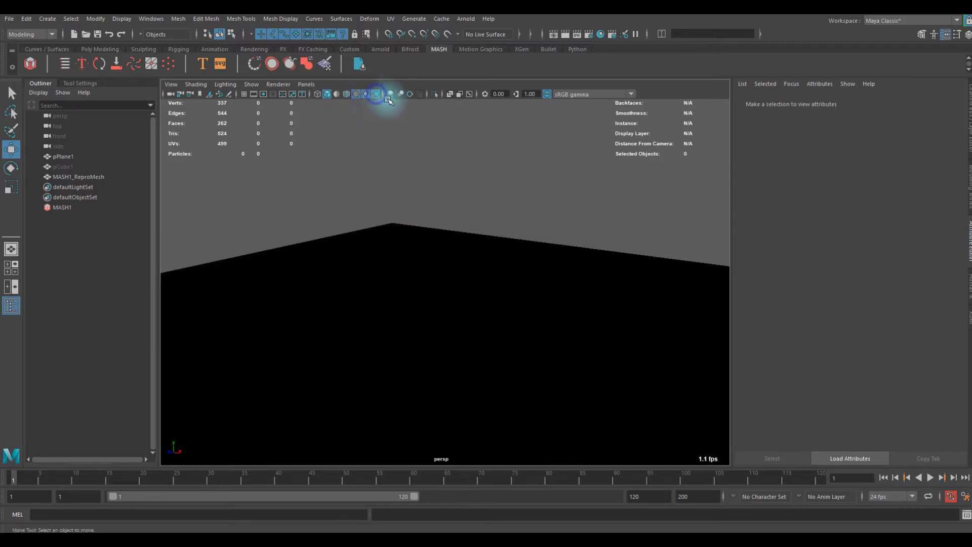
pyautogui.click(391, 95)
pyautogui.click(413, 96)
# - Compare the cube stack with the viewport's scene lighting switched off and on
pyautogui.keyDown('alt'); pyautogui.moveTo(456, 251); pyautogui.dragTo(539, 241); pyautogui.keyUp('alt')
pyautogui.keyDown('alt'); pyautogui.moveTo(512, 244); pyautogui.dragTo(365, 258, button='right'); pyautogui.keyUp('alt')
pyautogui.keyDown('alt'); pyautogui.moveTo(362, 261); pyautogui.dragTo(387, 232); pyautogui.keyUp('alt')
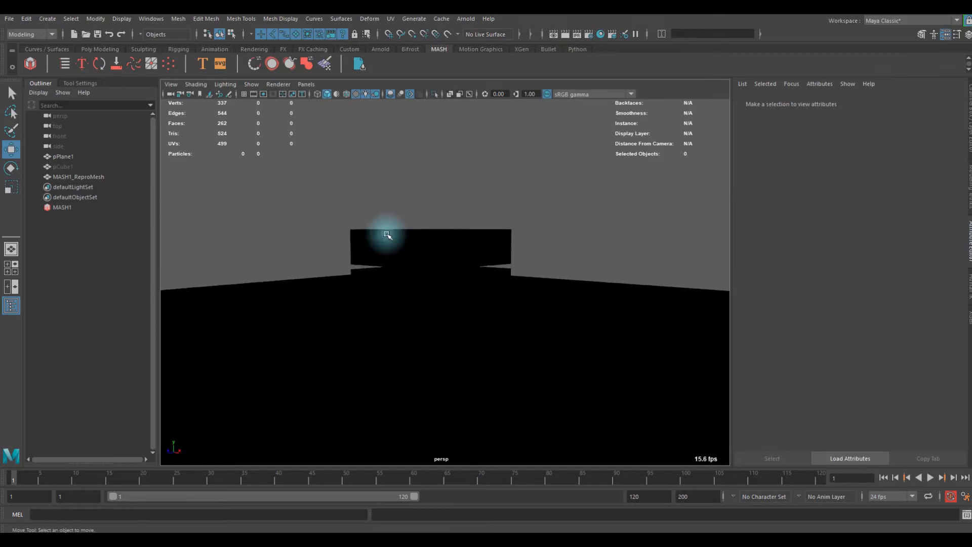
pyautogui.click(365, 94)
pyautogui.click(365, 95)
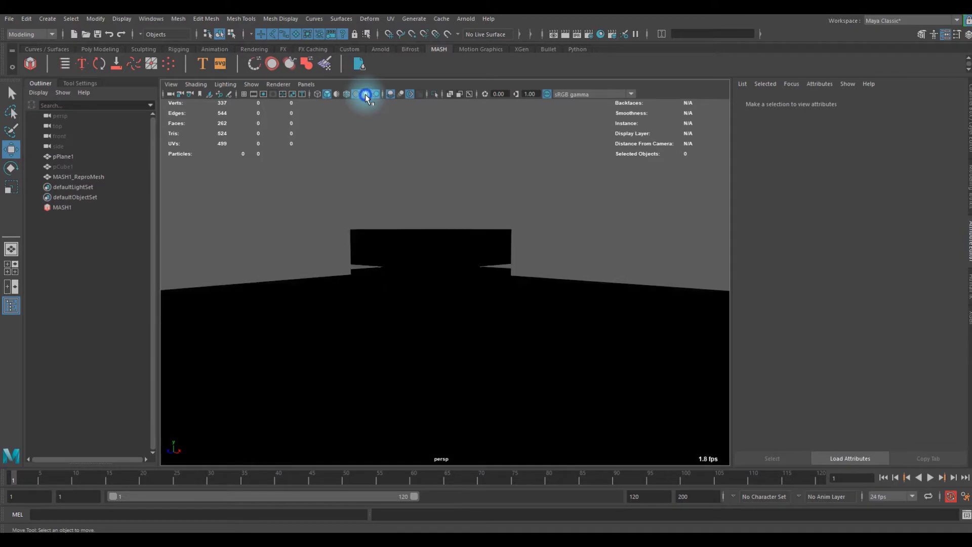
pyautogui.keyDown('alt'); pyautogui.moveTo(395, 191); pyautogui.dragTo(434, 179); pyautogui.keyUp('alt')
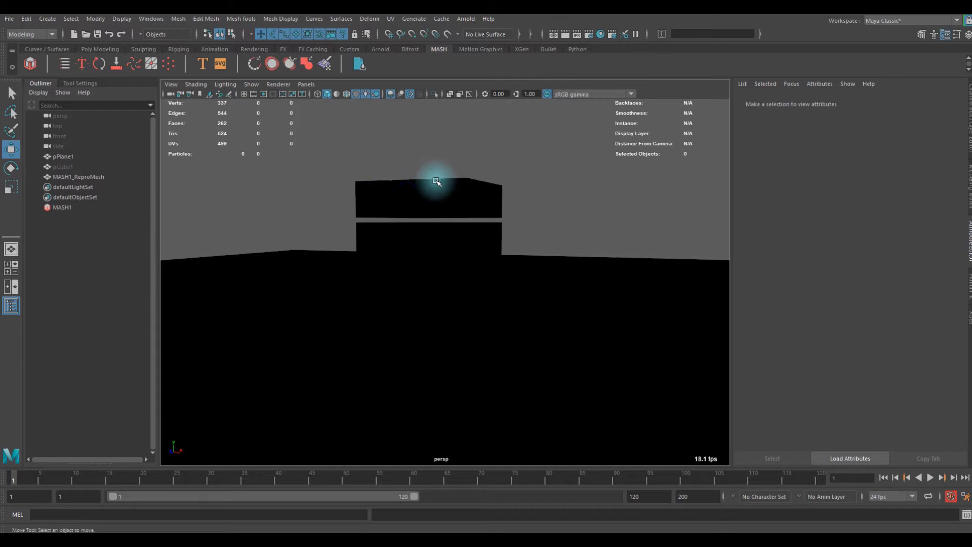
# - Create a point light, raise it above the plane and position it beside the cube stack
pyautogui.click(116, 49)
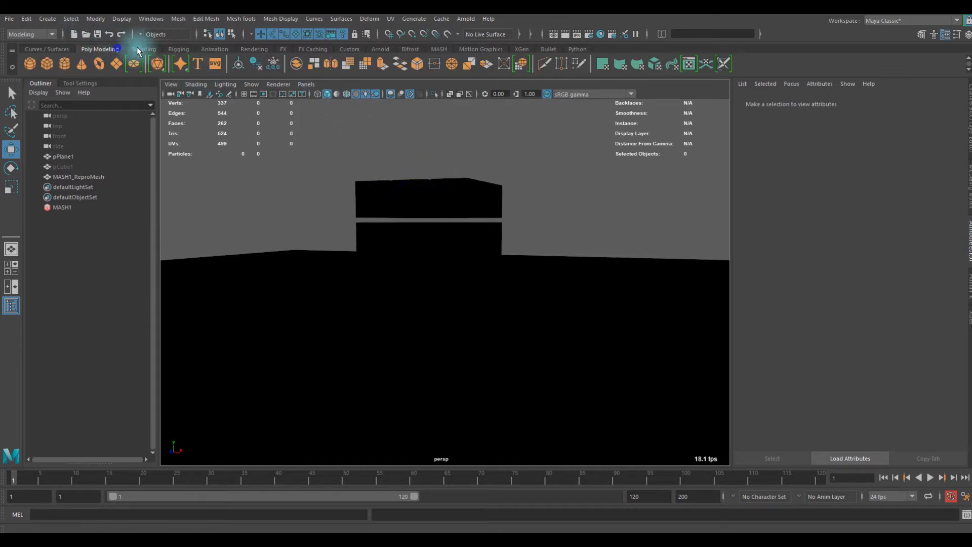
pyautogui.click(249, 49)
pyautogui.click(62, 64)
pyautogui.keyDown('alt'); pyautogui.moveTo(458, 246); pyautogui.dragTo(438, 179); pyautogui.keyUp('alt')
pyautogui.moveTo(392, 235)
pyautogui.keyDown('alt'); pyautogui.mouseDown()
pyautogui.moveTo(490, 217)
pyautogui.moveTo(481, 250)
pyautogui.moveTo(397, 239)
pyautogui.mouseUp(); pyautogui.keyUp('alt')
pyautogui.moveTo(529, 230); pyautogui.dragTo(471, 252)
pyautogui.scroll(4, 417, 244)
pyautogui.scroll(-6, 420, 245)
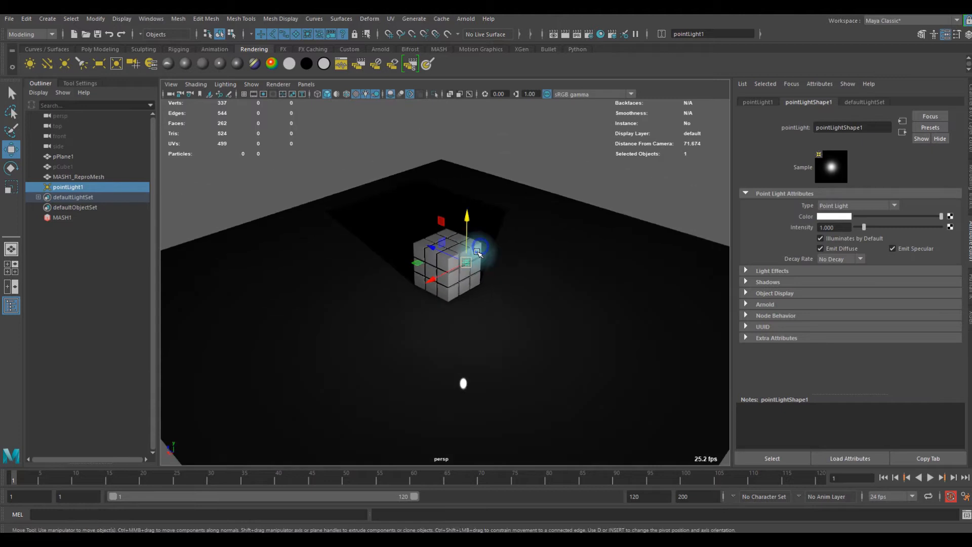
# - Delete the point light and add an Arnold Skydome Light to the scene
pyautogui.scroll(5, 483, 248)
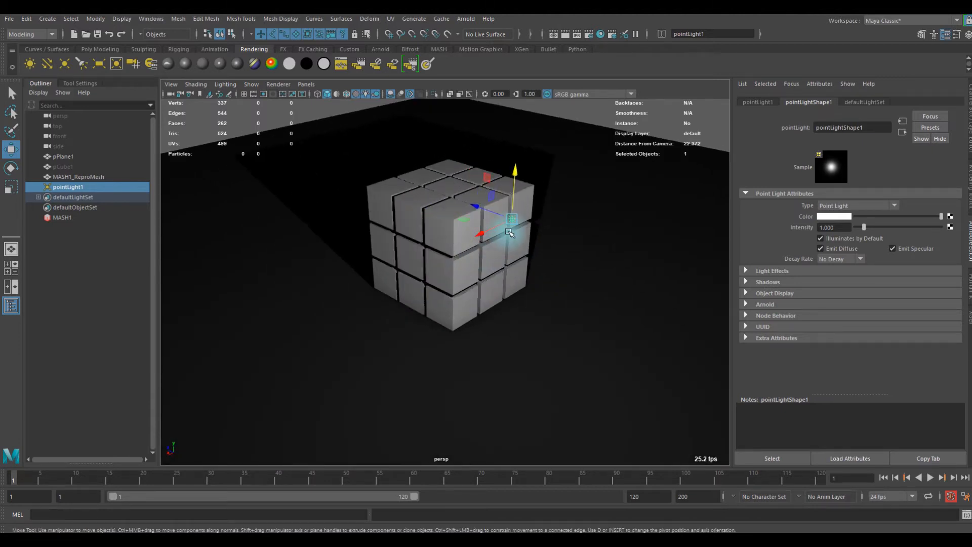
pyautogui.press('Delete')
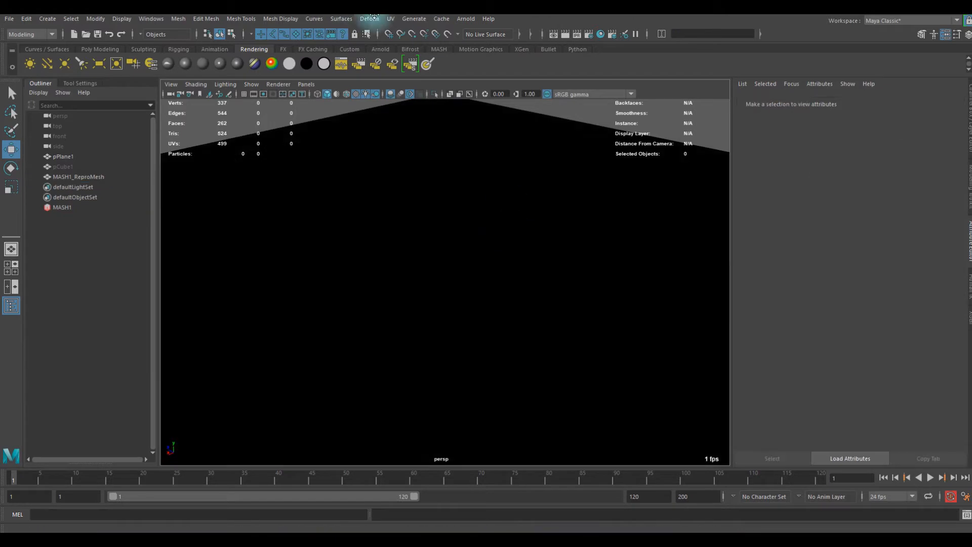
pyautogui.click(465, 19)
pyautogui.moveTo(544, 71)
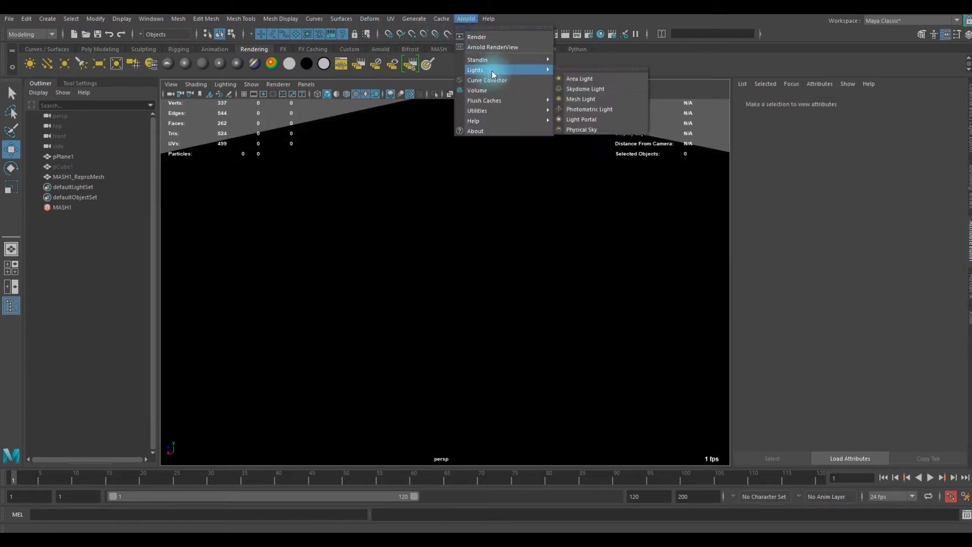
pyautogui.click(581, 89)
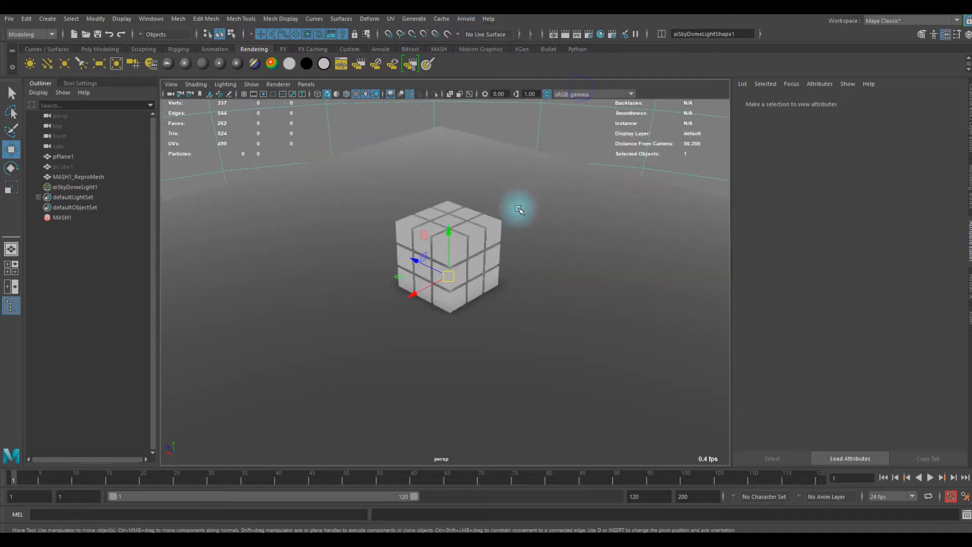
# - Examine the cube stack and plane under the skydome lighting from several angles and distances
pyautogui.moveTo(489, 202)
pyautogui.keyDown('alt'); pyautogui.mouseDown()
pyautogui.moveTo(445, 196)
pyautogui.moveTo(478, 184)
pyautogui.moveTo(494, 202)
pyautogui.mouseUp(); pyautogui.keyUp('alt')
pyautogui.keyDown('alt'); pyautogui.moveTo(429, 209); pyautogui.dragTo(576, 229, button='right'); pyautogui.keyUp('alt')
pyautogui.keyDown('alt'); pyautogui.moveTo(575, 228); pyautogui.dragTo(450, 206); pyautogui.keyUp('alt')
pyautogui.scroll(-3, 555, 229)
pyautogui.scroll(-2, 554, 228)
pyautogui.keyDown('alt'); pyautogui.moveTo(420, 203); pyautogui.dragTo(607, 229, button='right'); pyautogui.keyUp('alt')
pyautogui.moveTo(548, 224)
pyautogui.keyDown('alt'); pyautogui.mouseDown()
pyautogui.moveTo(594, 218)
pyautogui.moveTo(532, 221)
pyautogui.mouseUp(); pyautogui.keyUp('alt')
pyautogui.scroll(-4, 594, 218)
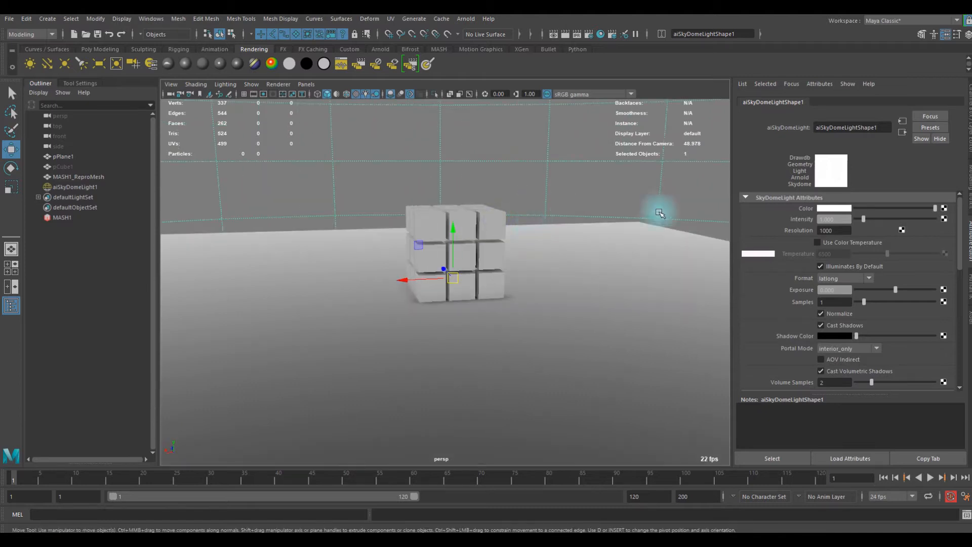
# - Connect a File texture to the skydome light's color and open the browser for its image
pyautogui.click(945, 208)
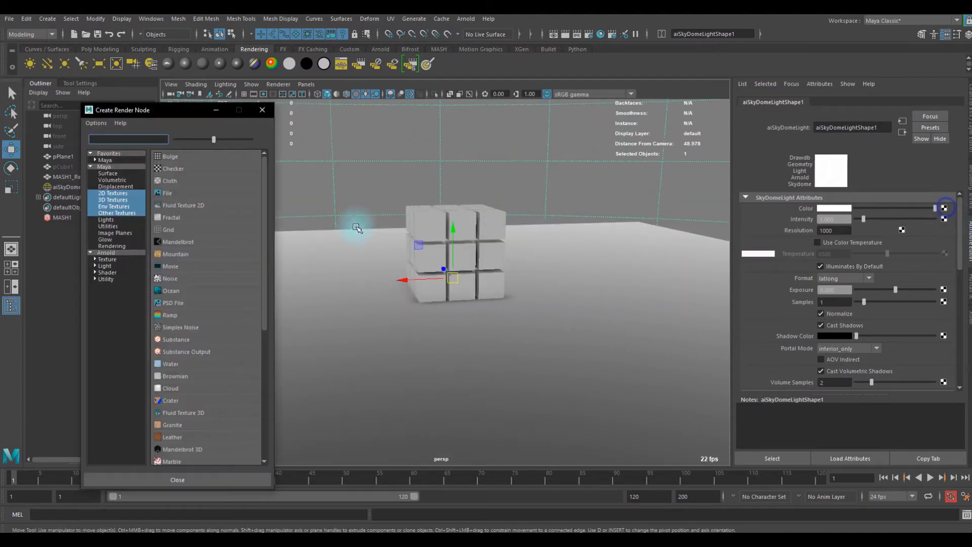
pyautogui.click(172, 197)
pyautogui.click(947, 241)
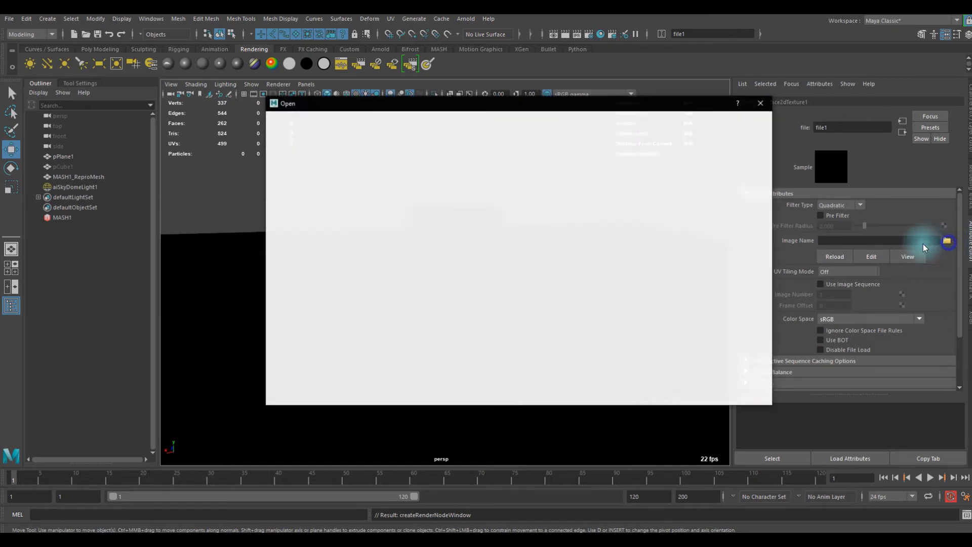
# - Load Studio1.png from the HDRI EnvMaps\Studio1 folder inside D:\Folder as the file texture's image
pyautogui.click(318, 178)
pyautogui.click(305, 172)
pyautogui.doubleClick(376, 158)
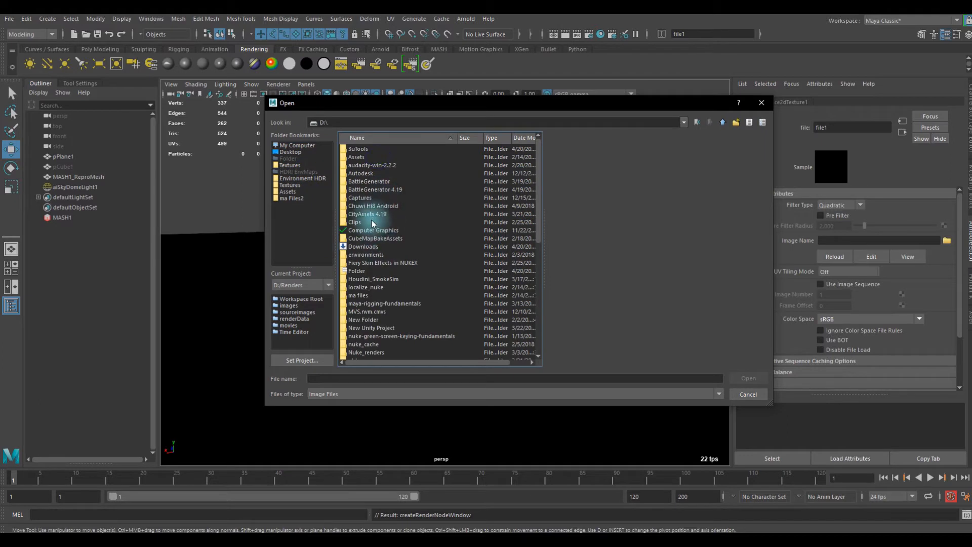
pyautogui.scroll(-1, 379, 201)
pyautogui.scroll(-1, 382, 216)
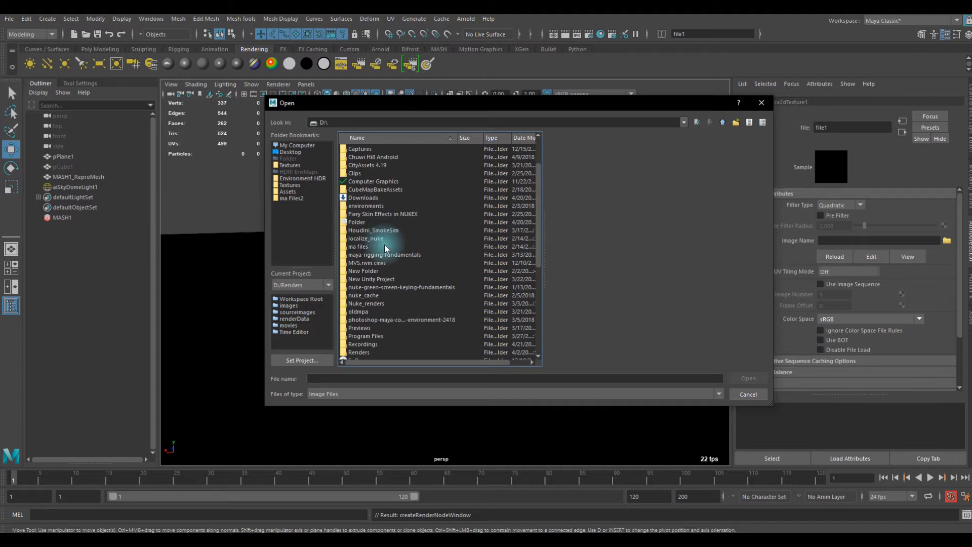
pyautogui.scroll(-1, 375, 238)
pyautogui.scroll(1, 375, 246)
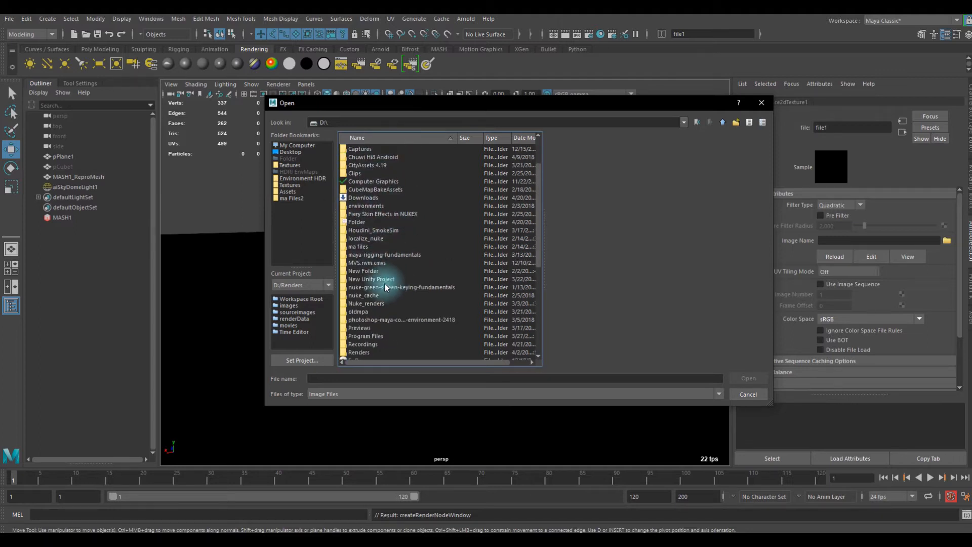
pyautogui.scroll(-2, 373, 270)
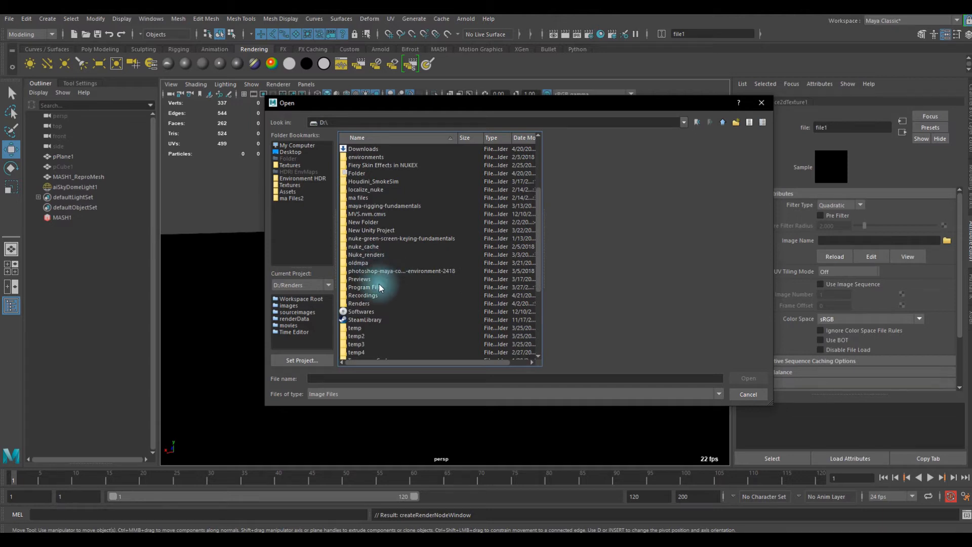
pyautogui.scroll(2, 369, 230)
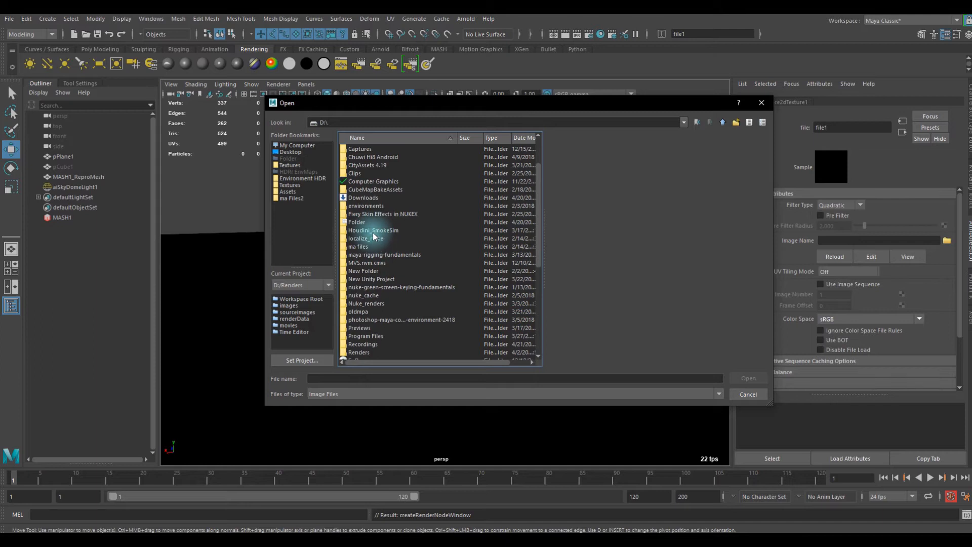
pyautogui.doubleClick(374, 222)
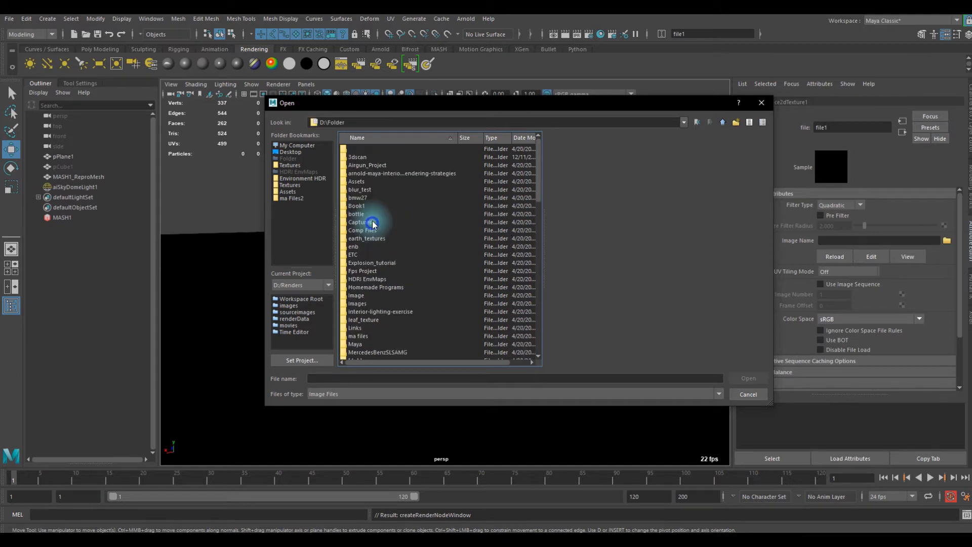
pyautogui.doubleClick(373, 279)
pyautogui.doubleClick(377, 166)
pyautogui.doubleClick(377, 157)
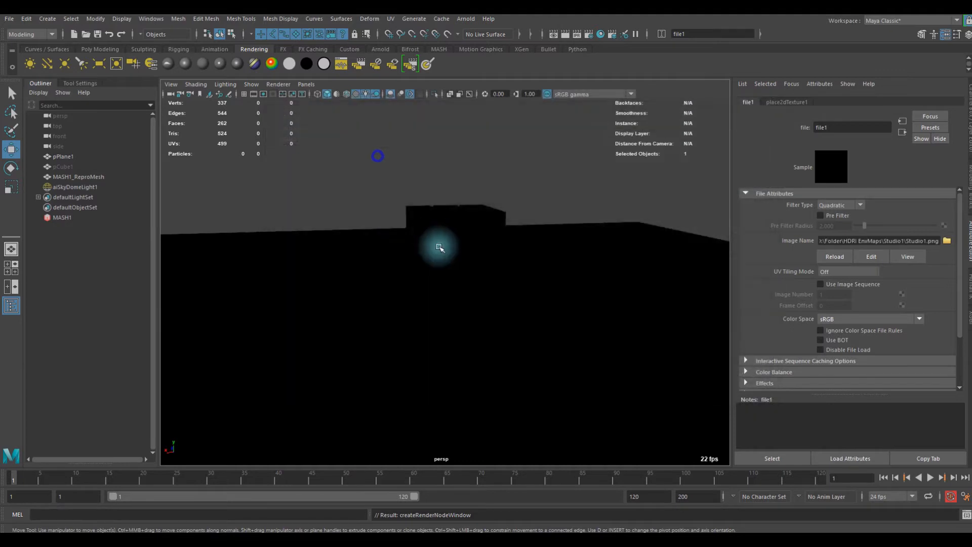
# - Assign a new Arnold aiStandardSurface material to the MASH cube mesh
pyautogui.scroll(-5, 445, 268)
pyautogui.keyDown('alt'); pyautogui.moveTo(377, 284); pyautogui.dragTo(562, 269); pyautogui.keyUp('alt')
pyautogui.scroll(4, 428, 280)
pyautogui.scroll(-4, 562, 269)
pyautogui.keyDown('alt'); pyautogui.moveTo(562, 302); pyautogui.dragTo(474, 305); pyautogui.keyUp('alt')
pyautogui.scroll(4, 439, 267)
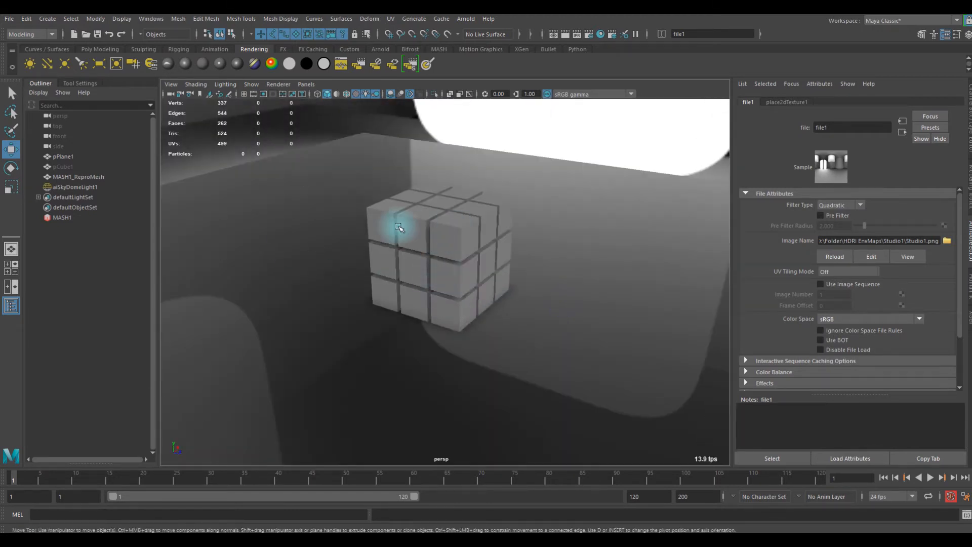
pyautogui.click(456, 228)
pyautogui.rightClick(452, 230)
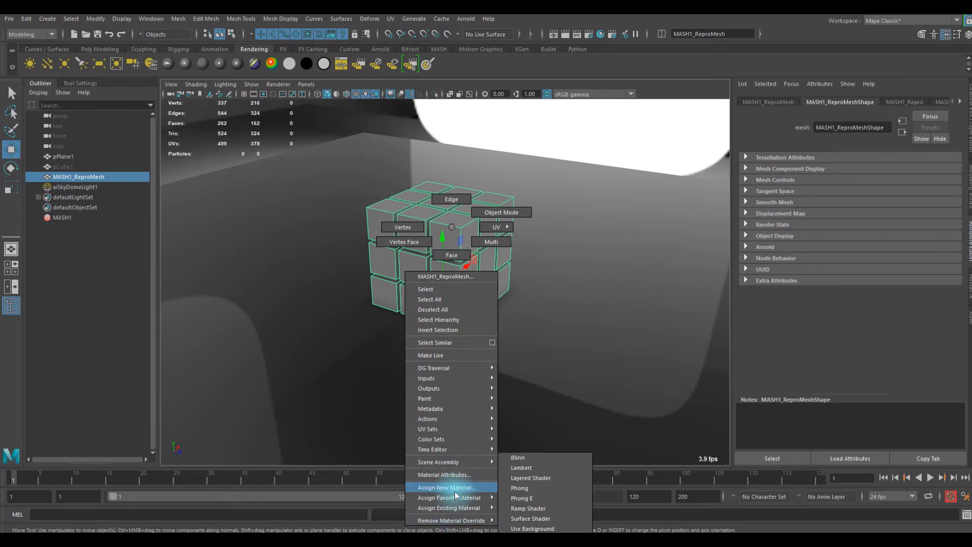
pyautogui.click(448, 487)
pyautogui.click(476, 155)
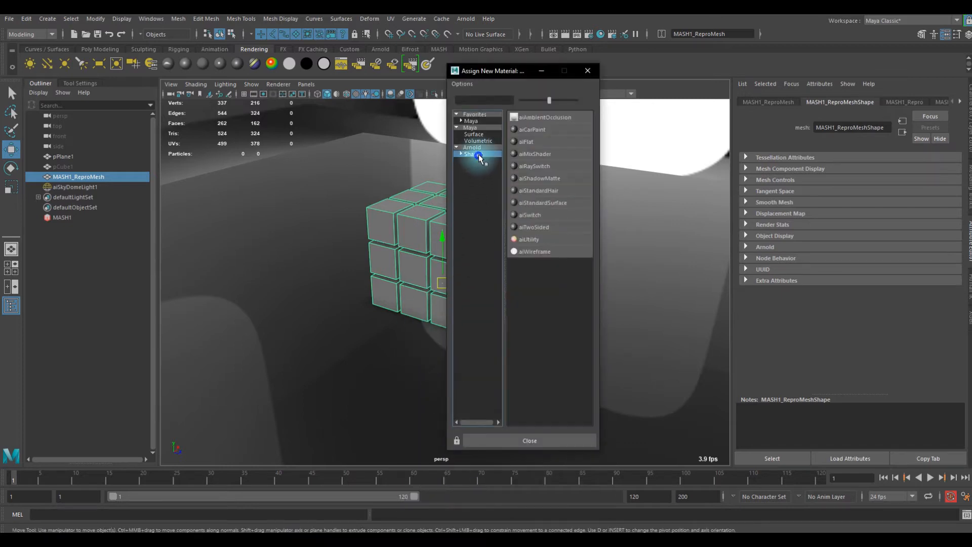
pyautogui.click(543, 204)
# - Examine the cube stack, plane reflections and studio environment of the skydome light from all around
pyautogui.keyDown('alt'); pyautogui.moveTo(455, 267); pyautogui.dragTo(486, 253); pyautogui.keyUp('alt')
pyautogui.click(605, 152)
pyautogui.keyDown('alt'); pyautogui.moveTo(599, 237); pyautogui.dragTo(550, 330, button='right'); pyautogui.keyUp('alt')
pyautogui.keyDown('alt'); pyautogui.moveTo(549, 330); pyautogui.dragTo(436, 286); pyautogui.keyUp('alt')
pyautogui.keyDown('alt'); pyautogui.moveTo(436, 286); pyautogui.dragTo(721, 351, button='right'); pyautogui.keyUp('alt')
pyautogui.keyDown('alt'); pyautogui.moveTo(481, 227); pyautogui.dragTo(499, 282); pyautogui.keyUp('alt')
pyautogui.keyDown('alt'); pyautogui.moveTo(405, 243); pyautogui.dragTo(491, 259, button='right'); pyautogui.keyUp('alt')
pyautogui.keyDown('alt'); pyautogui.moveTo(487, 259); pyautogui.dragTo(569, 265); pyautogui.keyUp('alt')
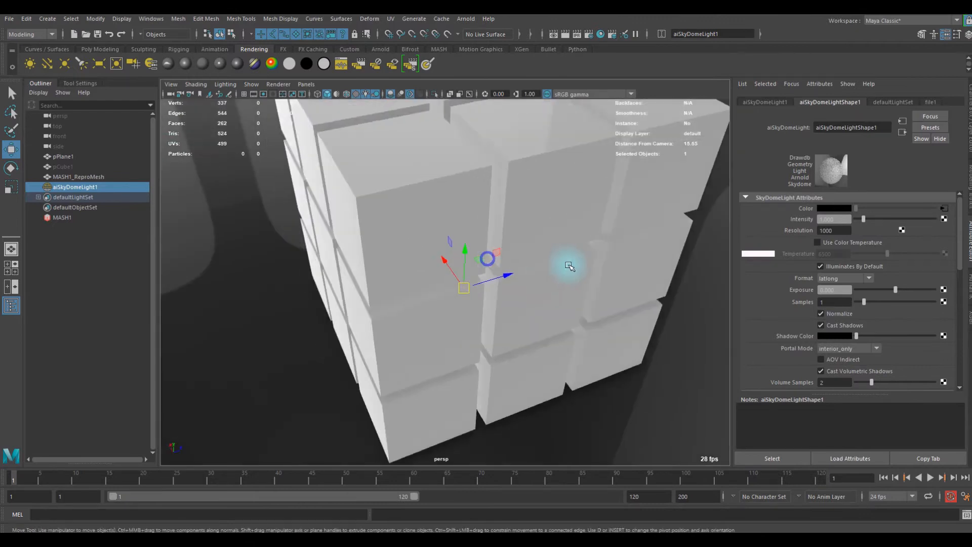
pyautogui.keyDown('alt'); pyautogui.moveTo(569, 265); pyautogui.dragTo(456, 265, button='right'); pyautogui.keyUp('alt')
pyautogui.keyDown('alt'); pyautogui.moveTo(456, 265); pyautogui.dragTo(337, 265); pyautogui.keyUp('alt')
pyautogui.keyDown('alt'); pyautogui.moveTo(536, 276); pyautogui.dragTo(322, 284, button='right'); pyautogui.keyUp('alt')
pyautogui.keyDown('alt'); pyautogui.moveTo(356, 285); pyautogui.dragTo(422, 266); pyautogui.keyUp('alt')
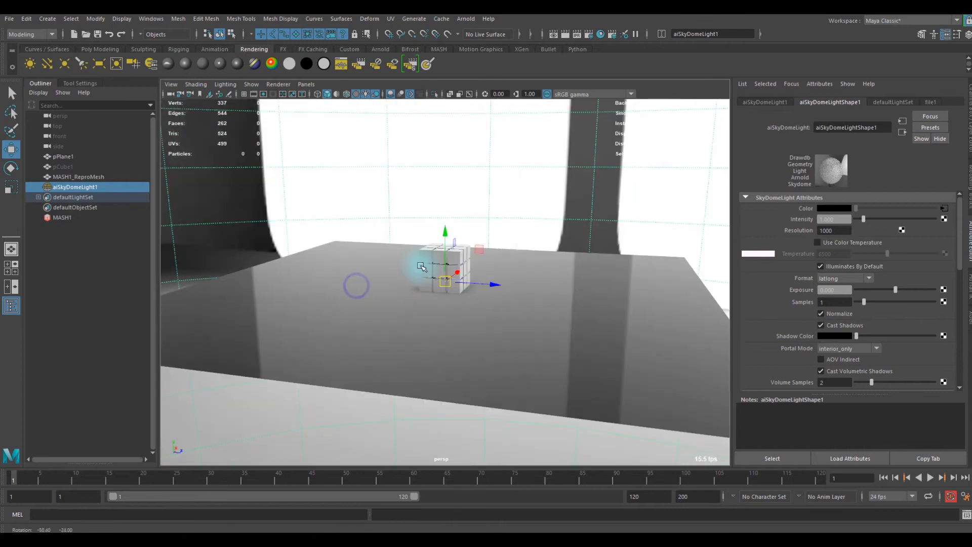
pyautogui.keyDown('alt'); pyautogui.moveTo(465, 240); pyautogui.dragTo(390, 233); pyautogui.keyUp('alt')
pyautogui.keyDown('alt'); pyautogui.moveTo(390, 232); pyautogui.dragTo(449, 247, button='right'); pyautogui.keyUp('alt')
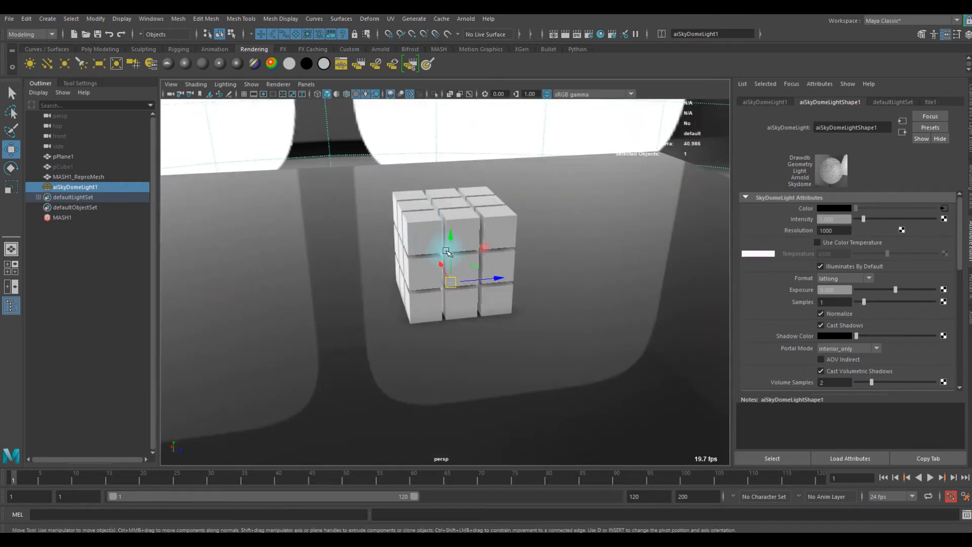
pyautogui.keyDown('alt'); pyautogui.moveTo(449, 248); pyautogui.dragTo(381, 238); pyautogui.keyUp('alt')
pyautogui.keyDown('alt'); pyautogui.moveTo(381, 238); pyautogui.dragTo(395, 233, button='right'); pyautogui.keyUp('alt')
pyautogui.keyDown('alt'); pyautogui.moveTo(395, 232); pyautogui.dragTo(341, 247); pyautogui.keyUp('alt')
pyautogui.keyDown('alt'); pyautogui.moveTo(341, 247); pyautogui.dragTo(369, 228, button='right'); pyautogui.keyUp('alt')
pyautogui.keyDown('alt'); pyautogui.moveTo(369, 227); pyautogui.dragTo(470, 218); pyautogui.keyUp('alt')
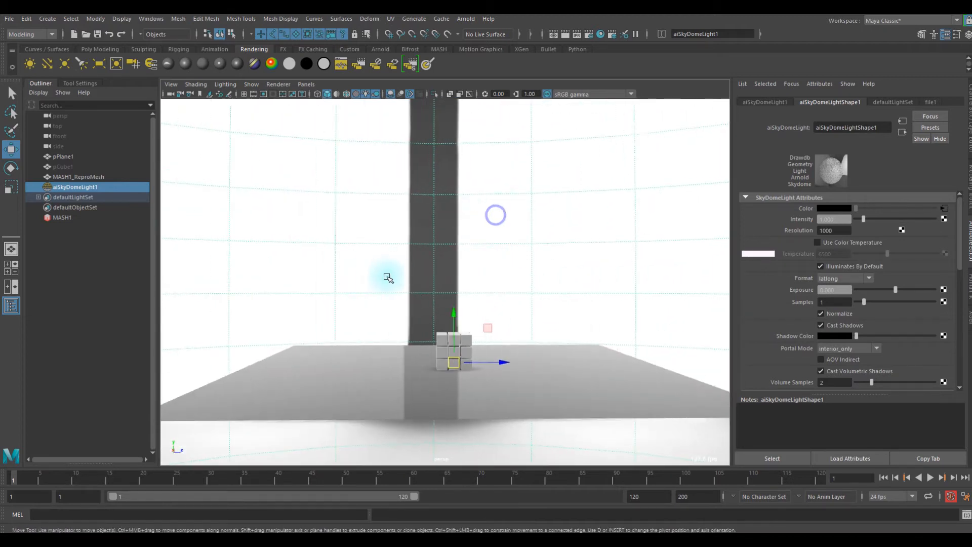
pyautogui.keyDown('alt'); pyautogui.moveTo(387, 277); pyautogui.dragTo(537, 193); pyautogui.keyUp('alt')
pyautogui.keyDown('alt'); pyautogui.moveTo(387, 289); pyautogui.dragTo(425, 296); pyautogui.keyUp('alt')
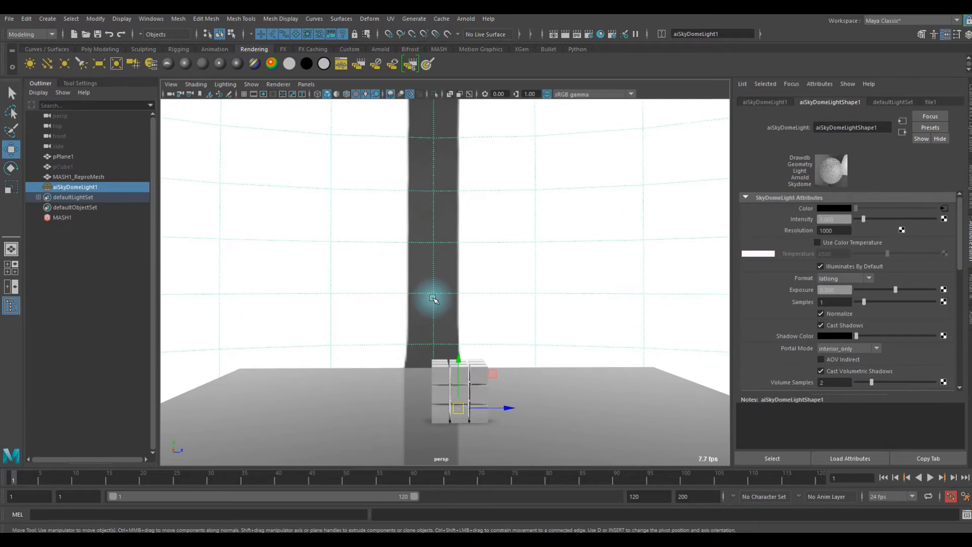
# - Compare the scene with the skydome light hidden and shown again
pyautogui.press('h')
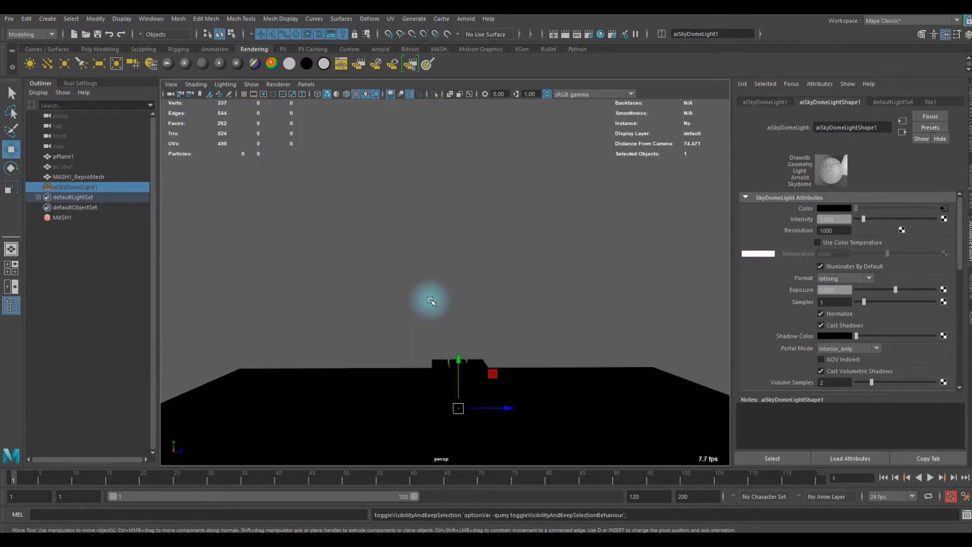
pyautogui.moveTo(462, 290)
pyautogui.keyDown('alt'); pyautogui.mouseDown()
pyautogui.moveTo(447, 396)
pyautogui.moveTo(413, 230)
pyautogui.moveTo(458, 300)
pyautogui.mouseUp(); pyautogui.keyUp('alt')
pyautogui.keyDown('alt'); pyautogui.moveTo(459, 300); pyautogui.dragTo(461, 280, button='middle'); pyautogui.keyUp('alt')
pyautogui.scroll(5, 467, 321)
pyautogui.keyDown('alt'); pyautogui.moveTo(467, 319); pyautogui.dragTo(458, 281, button='middle'); pyautogui.keyUp('alt')
pyautogui.press('h')
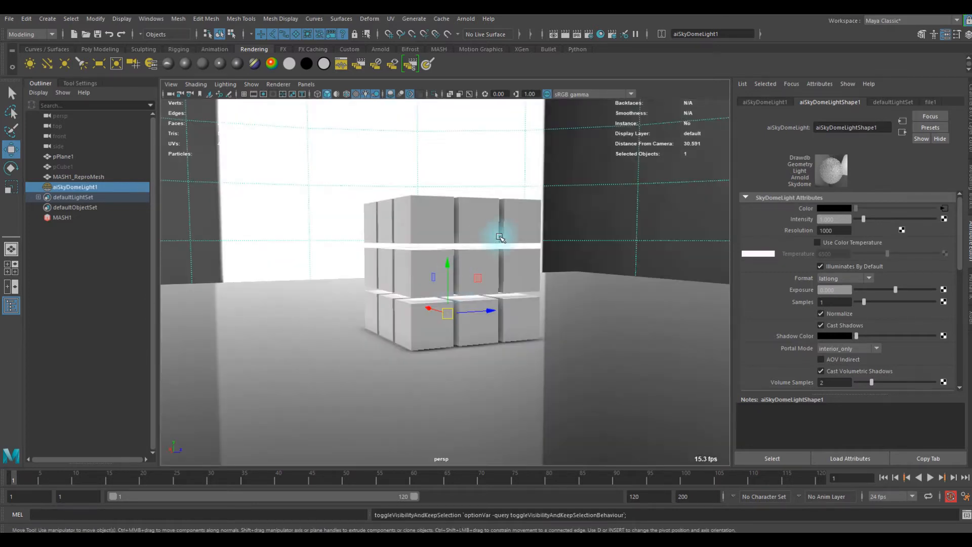
# - Set the skydome light's viewport Sky Radius to 0
pyautogui.click(77, 186)
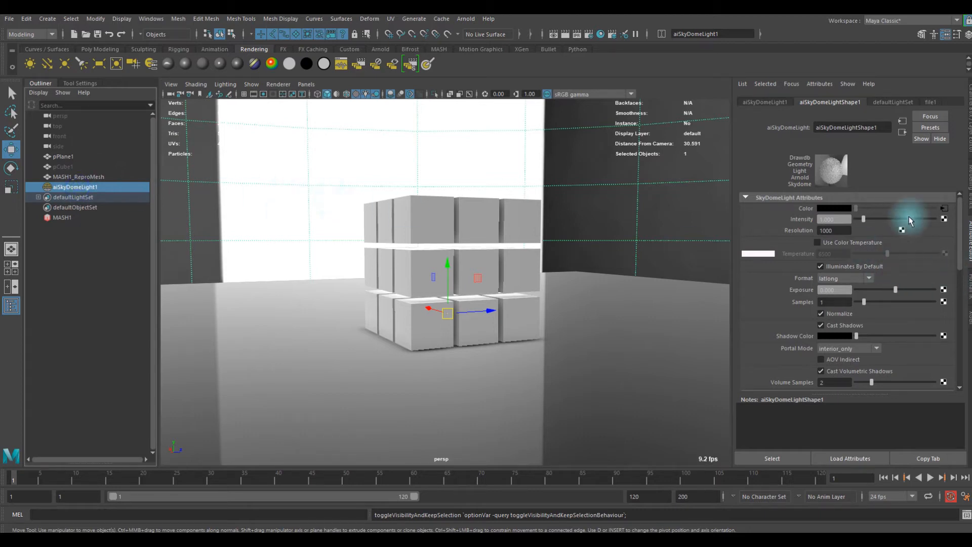
pyautogui.moveTo(963, 212); pyautogui.dragTo(960, 331)
pyautogui.click(760, 351)
pyautogui.click(846, 338)
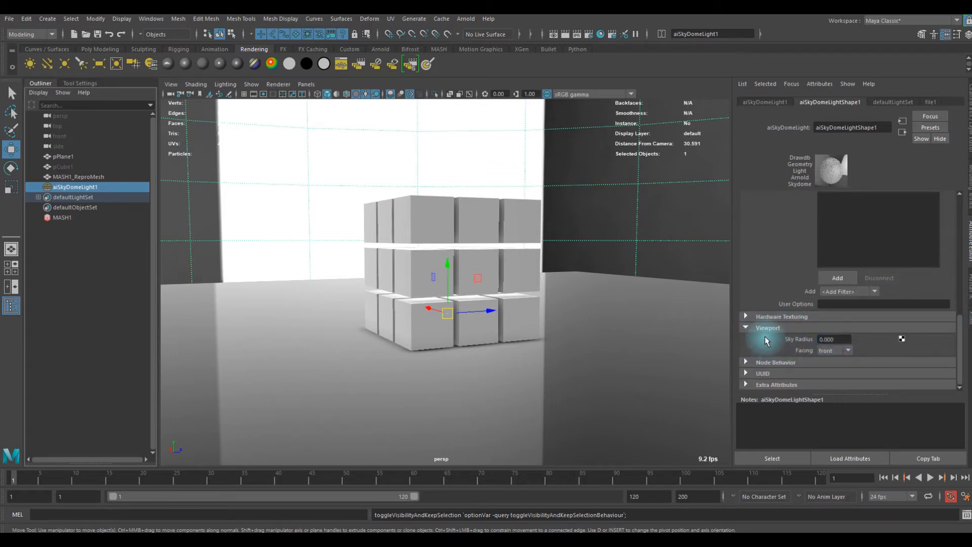
pyautogui.click(654, 215)
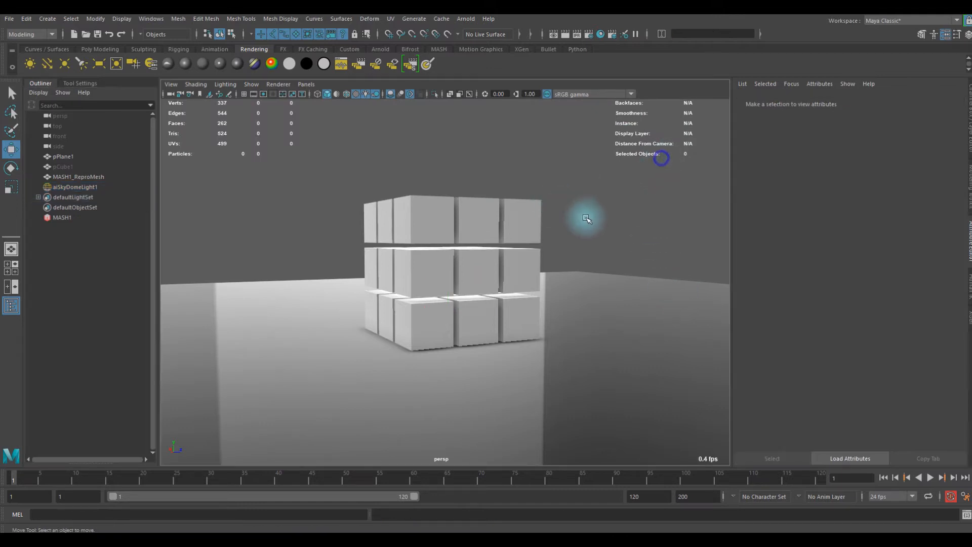
# - Set the cube material's specular roughness to 1 and slightly darken its specular color
pyautogui.keyDown('alt'); pyautogui.moveTo(595, 233); pyautogui.dragTo(494, 213); pyautogui.keyUp('alt')
pyautogui.scroll(-5, 495, 215)
pyautogui.keyDown('alt'); pyautogui.moveTo(505, 245); pyautogui.dragTo(420, 241); pyautogui.keyUp('alt')
pyautogui.keyDown('alt'); pyautogui.moveTo(421, 242); pyautogui.dragTo(757, 289, button='right'); pyautogui.keyUp('alt')
pyautogui.keyDown('alt'); pyautogui.moveTo(512, 238); pyautogui.dragTo(529, 216); pyautogui.keyUp('alt')
pyautogui.click(456, 203)
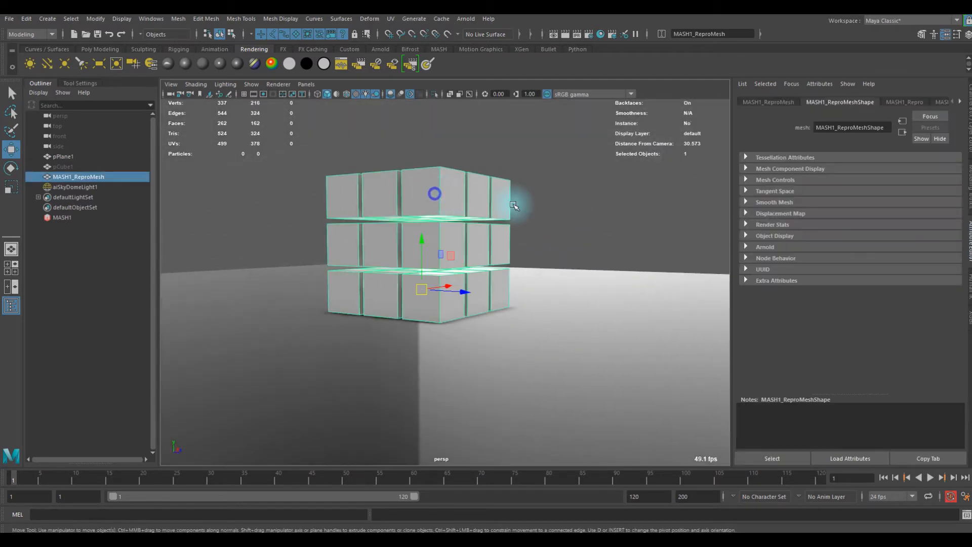
pyautogui.click(903, 103)
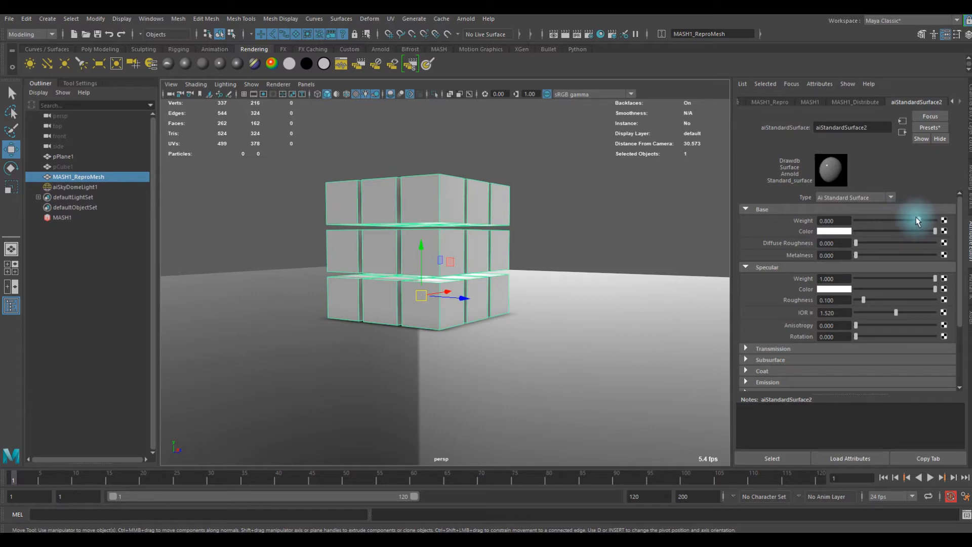
pyautogui.moveTo(867, 233); pyautogui.dragTo(971, 252)
pyautogui.moveTo(859, 298); pyautogui.dragTo(940, 299)
# - Set the cube material's transmission weight to 0.506
pyautogui.scroll(-3, 619, 304)
pyautogui.scroll(-3, 798, 351)
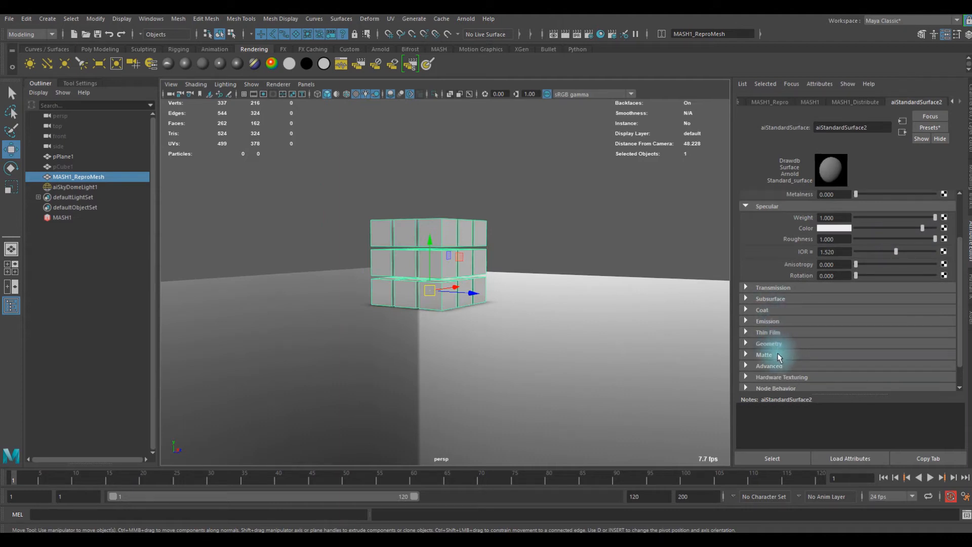
pyautogui.scroll(1, 780, 346)
pyautogui.click(765, 293)
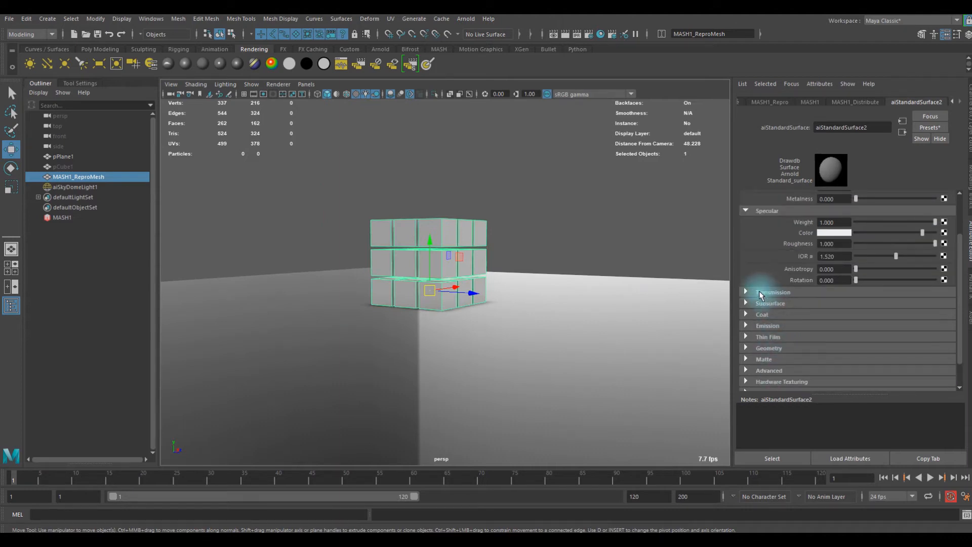
pyautogui.moveTo(864, 303); pyautogui.dragTo(896, 304)
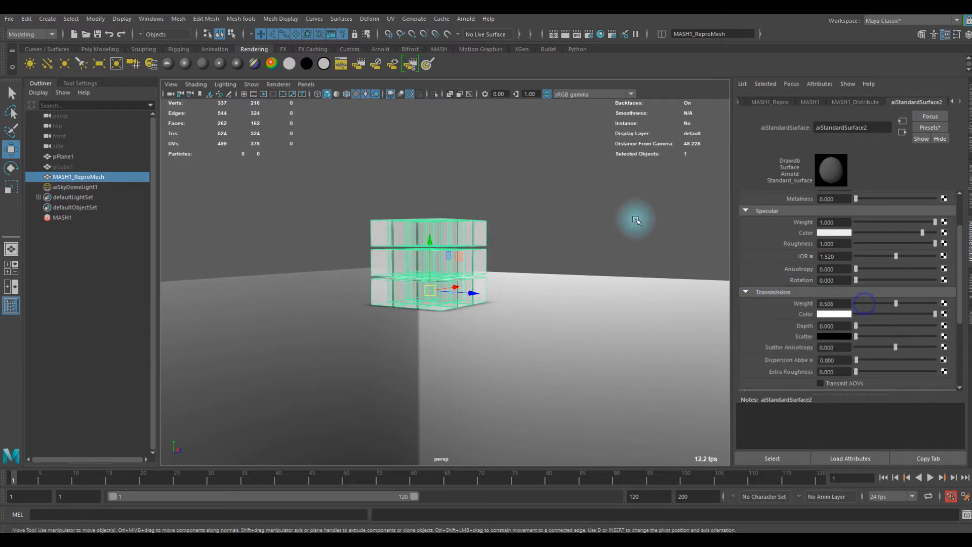
pyautogui.click(595, 196)
# - Inspect the transparency of the cube stack and the reflections on the plane from several angles
pyautogui.scroll(5, 567, 220)
pyautogui.moveTo(507, 243)
pyautogui.keyDown('alt'); pyautogui.mouseDown()
pyautogui.moveTo(421, 290)
pyautogui.moveTo(516, 229)
pyautogui.mouseUp(); pyautogui.keyUp('alt')
pyautogui.scroll(-3, 513, 231)
pyautogui.moveTo(463, 245)
pyautogui.keyDown('alt'); pyautogui.mouseDown()
pyautogui.moveTo(433, 257)
pyautogui.moveTo(447, 236)
pyautogui.mouseUp(); pyautogui.keyUp('alt')
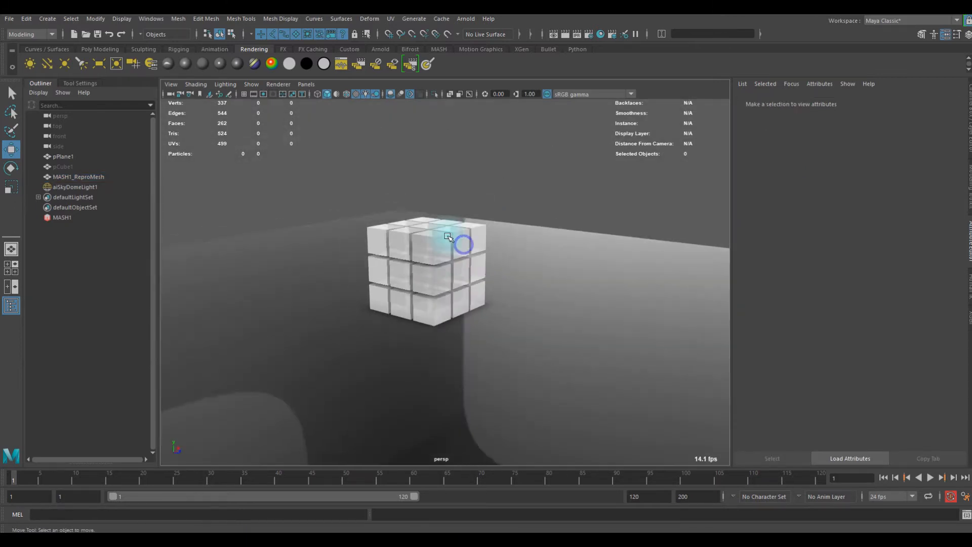
pyautogui.click(578, 270)
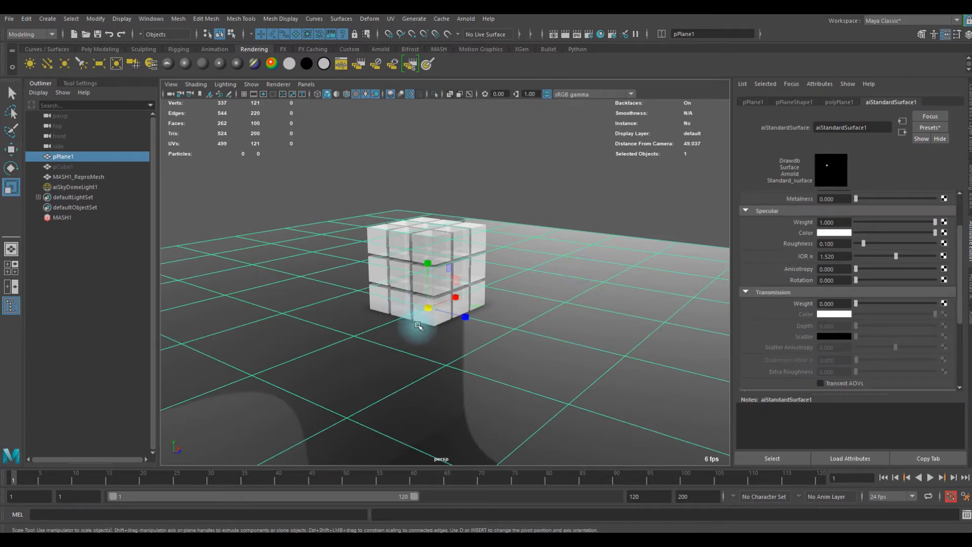
pyautogui.click(646, 200)
pyautogui.keyDown('alt'); pyautogui.moveTo(646, 199); pyautogui.dragTo(470, 267); pyautogui.keyUp('alt')
pyautogui.keyDown('alt'); pyautogui.moveTo(393, 247); pyautogui.dragTo(597, 297, button='right'); pyautogui.keyUp('alt')
pyautogui.keyDown('alt'); pyautogui.moveTo(511, 246); pyautogui.dragTo(570, 284, button='middle'); pyautogui.keyUp('alt')
pyautogui.keyDown('alt'); pyautogui.moveTo(570, 284); pyautogui.dragTo(481, 280, button='right'); pyautogui.keyUp('alt')
pyautogui.keyDown('alt'); pyautogui.moveTo(479, 280); pyautogui.dragTo(475, 302); pyautogui.keyUp('alt')
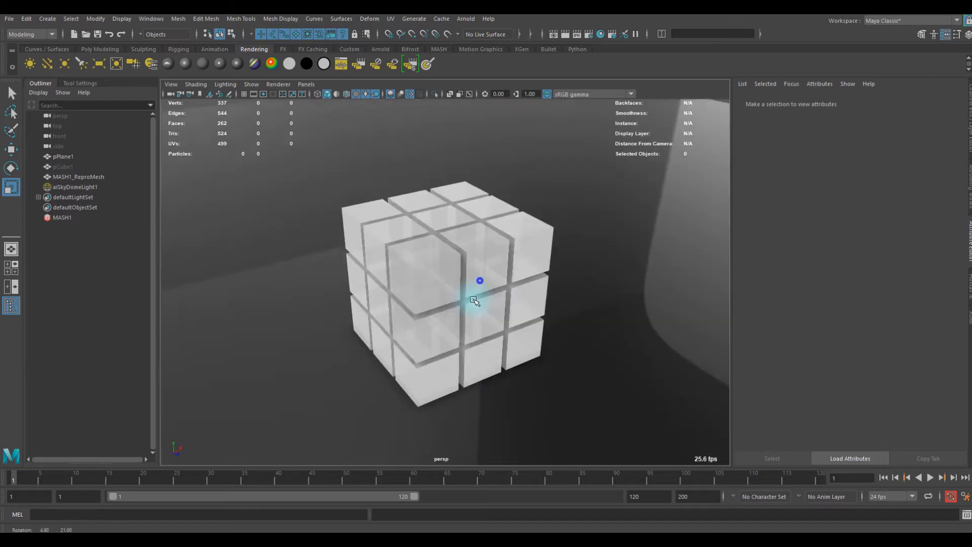
# - Examine the translucent cube stack and the shading of the dark plane from low, high and side angles
pyautogui.keyDown('alt'); pyautogui.moveTo(564, 295); pyautogui.dragTo(410, 293, button='right'); pyautogui.keyUp('alt')
pyautogui.keyDown('alt'); pyautogui.moveTo(424, 282); pyautogui.dragTo(405, 263); pyautogui.keyUp('alt')
pyautogui.scroll(-3, 436, 281)
pyautogui.scroll(6, 436, 281)
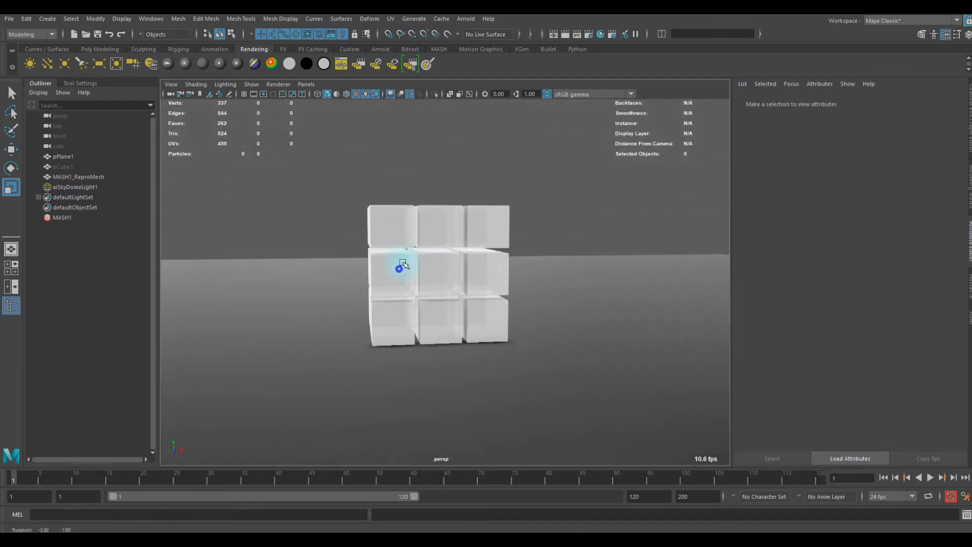
pyautogui.keyDown('alt'); pyautogui.moveTo(402, 262); pyautogui.dragTo(471, 275, button='right'); pyautogui.keyUp('alt')
pyautogui.keyDown('alt'); pyautogui.moveTo(406, 264); pyautogui.dragTo(523, 280); pyautogui.keyUp('alt')
pyautogui.keyDown('alt'); pyautogui.moveTo(523, 280); pyautogui.dragTo(404, 284, button='right'); pyautogui.keyUp('alt')
pyautogui.keyDown('alt'); pyautogui.moveTo(403, 284); pyautogui.dragTo(388, 299); pyautogui.keyUp('alt')
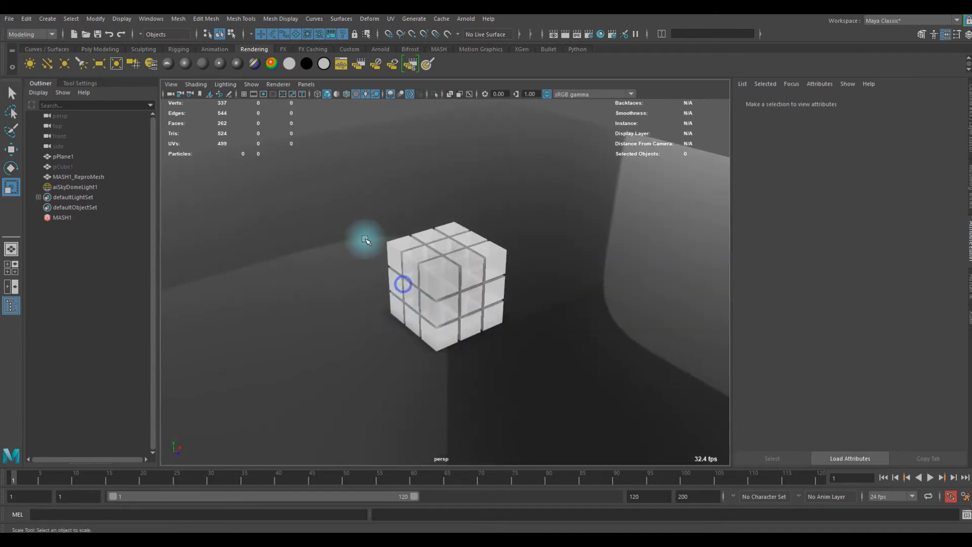
pyautogui.keyDown('alt'); pyautogui.moveTo(354, 219); pyautogui.dragTo(264, 210); pyautogui.keyUp('alt')
pyautogui.keyDown('alt'); pyautogui.moveTo(264, 211); pyautogui.dragTo(339, 217, button='right'); pyautogui.keyUp('alt')
pyautogui.keyDown('alt'); pyautogui.moveTo(339, 217); pyautogui.dragTo(281, 208); pyautogui.keyUp('alt')
pyautogui.keyDown('alt'); pyautogui.moveTo(261, 197); pyautogui.dragTo(292, 212, button='right'); pyautogui.keyUp('alt')
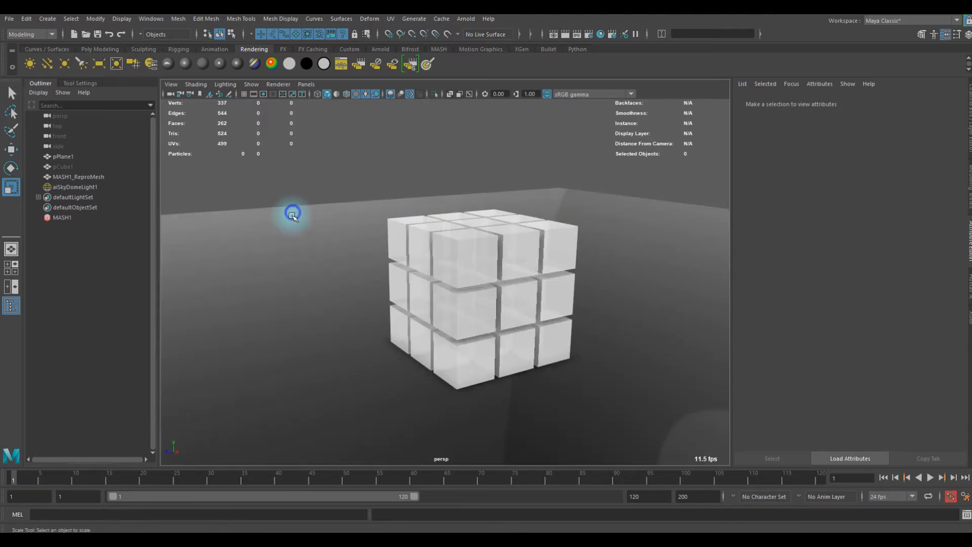
pyautogui.keyDown('alt'); pyautogui.moveTo(282, 215); pyautogui.dragTo(297, 217); pyautogui.keyUp('alt')
pyautogui.keyDown('alt'); pyautogui.moveTo(405, 196); pyautogui.dragTo(328, 225); pyautogui.keyUp('alt')
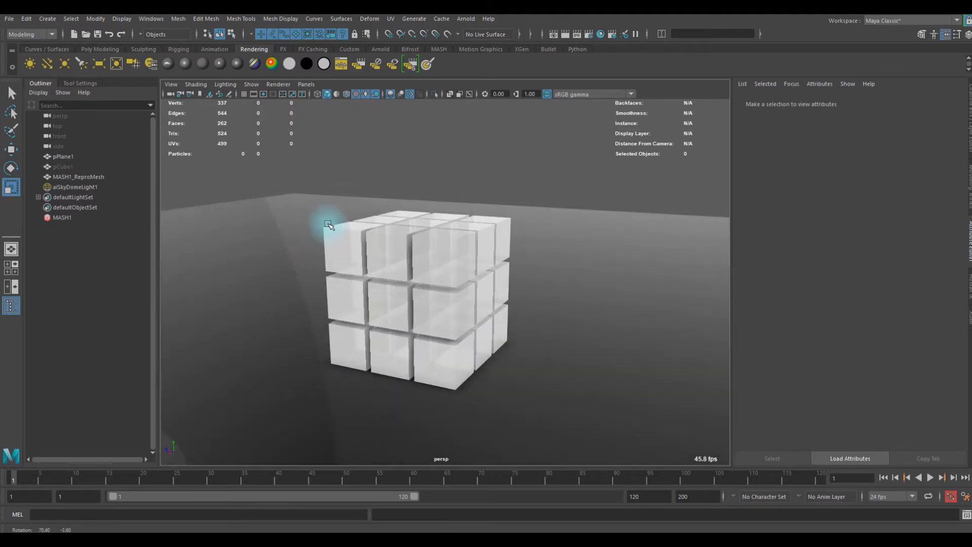
pyautogui.keyDown('alt'); pyautogui.moveTo(560, 213); pyautogui.dragTo(638, 211); pyautogui.keyUp('alt')
pyautogui.keyDown('alt'); pyautogui.moveTo(535, 182); pyautogui.dragTo(463, 181); pyautogui.keyUp('alt')
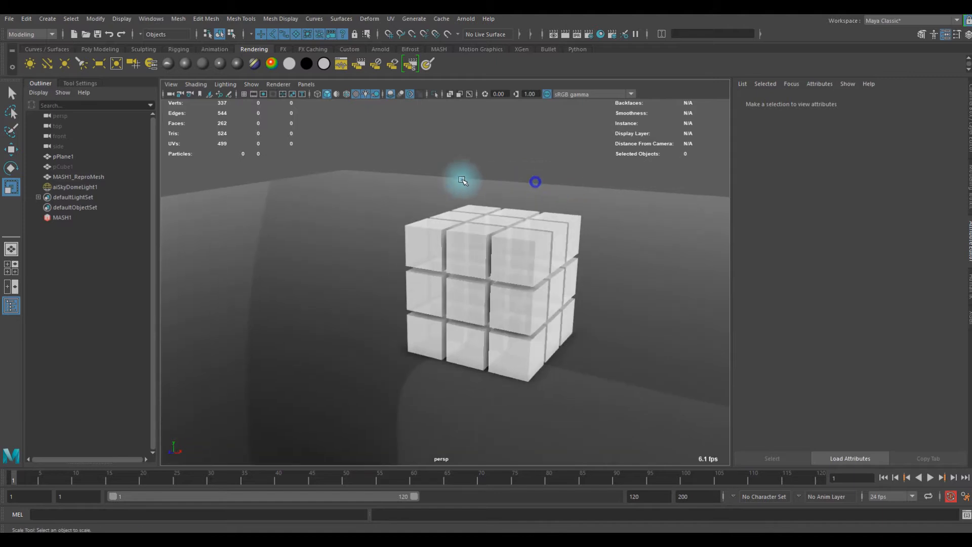
pyautogui.keyDown('alt'); pyautogui.moveTo(559, 206); pyautogui.dragTo(591, 211); pyautogui.keyUp('alt')
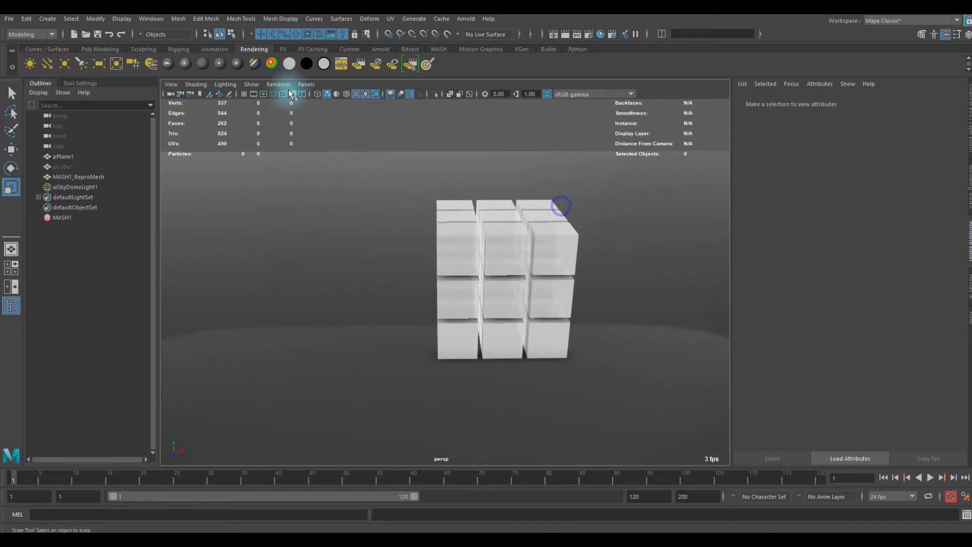
# - Turn on Hardware Fog in the perspective viewport and inspect the fogged cube stack and plane from several angles
pyautogui.click(192, 86)
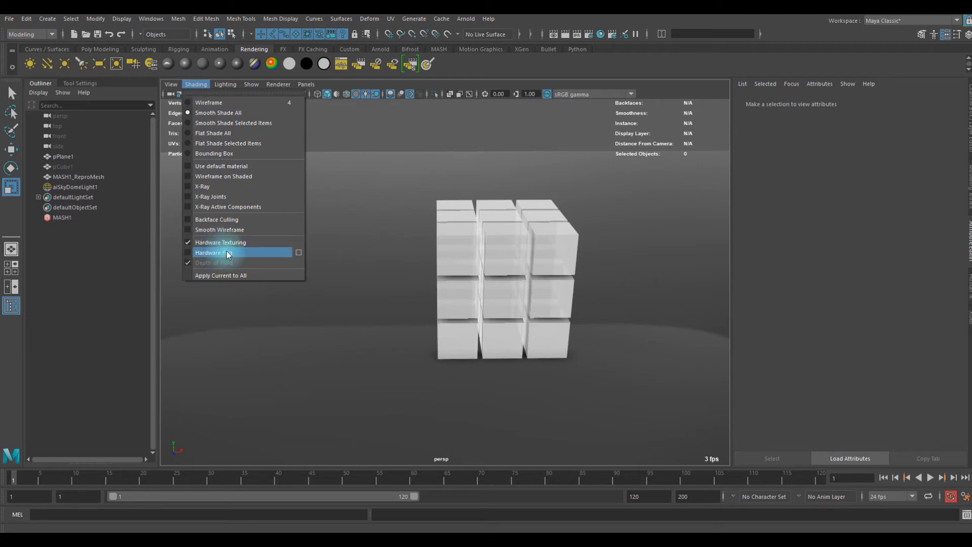
pyautogui.click(214, 253)
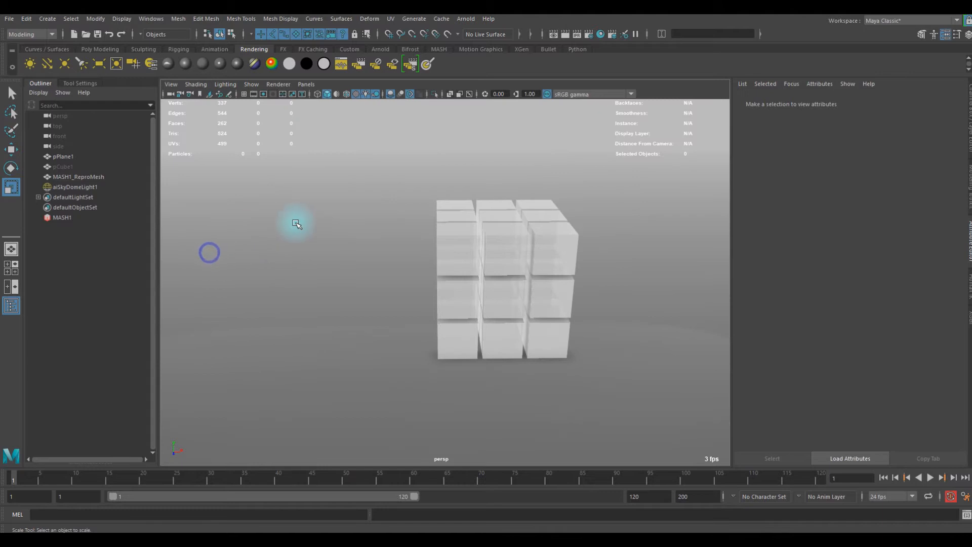
pyautogui.keyDown('alt'); pyautogui.moveTo(323, 221); pyautogui.dragTo(505, 241, button='right'); pyautogui.keyUp('alt')
pyautogui.keyDown('alt'); pyautogui.moveTo(505, 241); pyautogui.dragTo(425, 243, button='middle'); pyautogui.keyUp('alt')
pyautogui.keyDown('alt'); pyautogui.moveTo(425, 243); pyautogui.dragTo(490, 243); pyautogui.keyUp('alt')
pyautogui.keyDown('alt'); pyautogui.moveTo(557, 232); pyautogui.dragTo(476, 245, button='right'); pyautogui.keyUp('alt')
pyautogui.keyDown('alt'); pyautogui.moveTo(476, 245); pyautogui.dragTo(468, 273); pyautogui.keyUp('alt')
pyautogui.keyDown('alt'); pyautogui.moveTo(471, 246); pyautogui.dragTo(470, 243, button='middle'); pyautogui.keyUp('alt')
pyautogui.moveTo(470, 245)
pyautogui.keyDown('alt'); pyautogui.mouseDown()
pyautogui.moveTo(438, 225)
pyautogui.moveTo(469, 237)
pyautogui.moveTo(518, 230)
pyautogui.moveTo(437, 231)
pyautogui.moveTo(476, 234)
pyautogui.mouseUp(); pyautogui.keyUp('alt')
pyautogui.click(646, 316)
pyautogui.keyDown('alt'); pyautogui.moveTo(647, 316); pyautogui.dragTo(432, 328, button='right'); pyautogui.keyUp('alt')
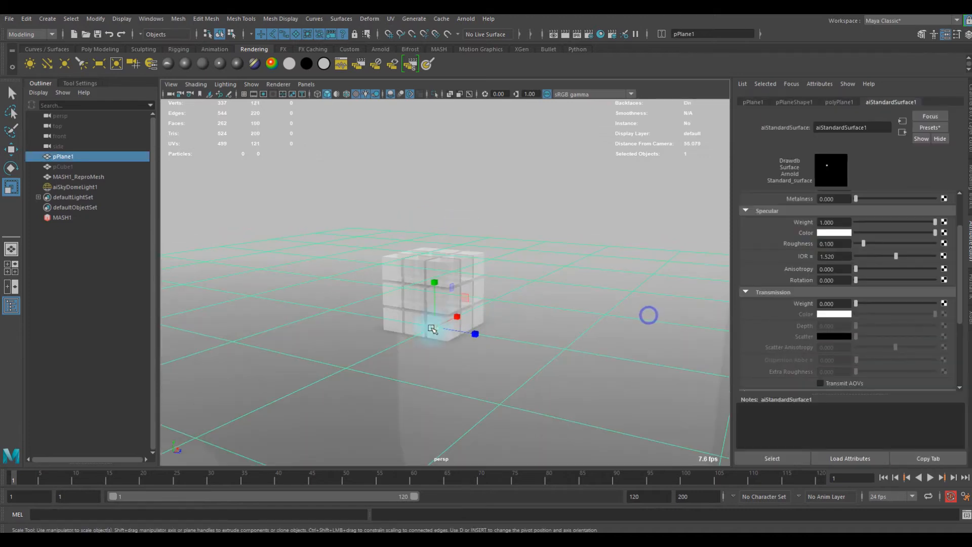
pyautogui.click(597, 195)
pyautogui.keyDown('alt'); pyautogui.moveTo(408, 265); pyautogui.dragTo(334, 150, button='right'); pyautogui.keyUp('alt')
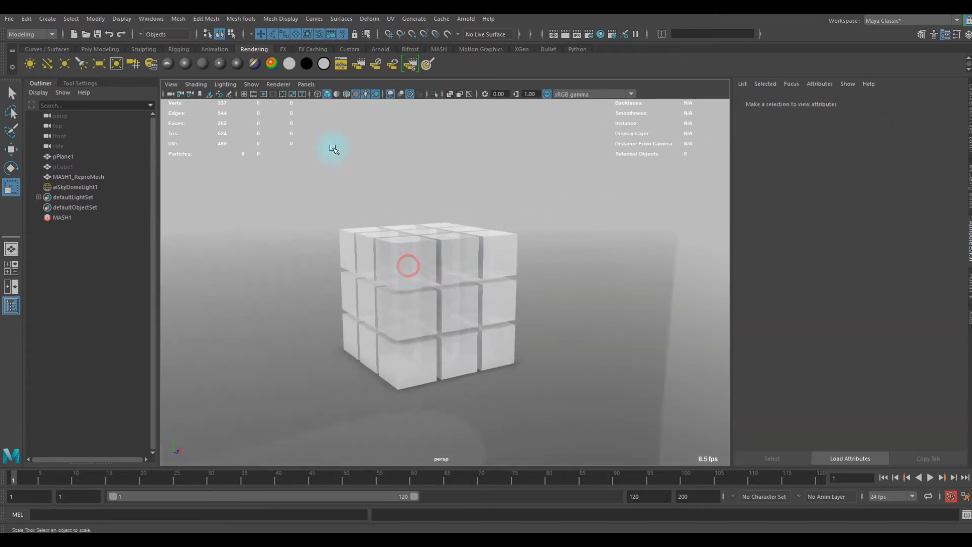
# - Open the Hardware Fog settings and set the fog falloff to Exponential
pyautogui.click(195, 85)
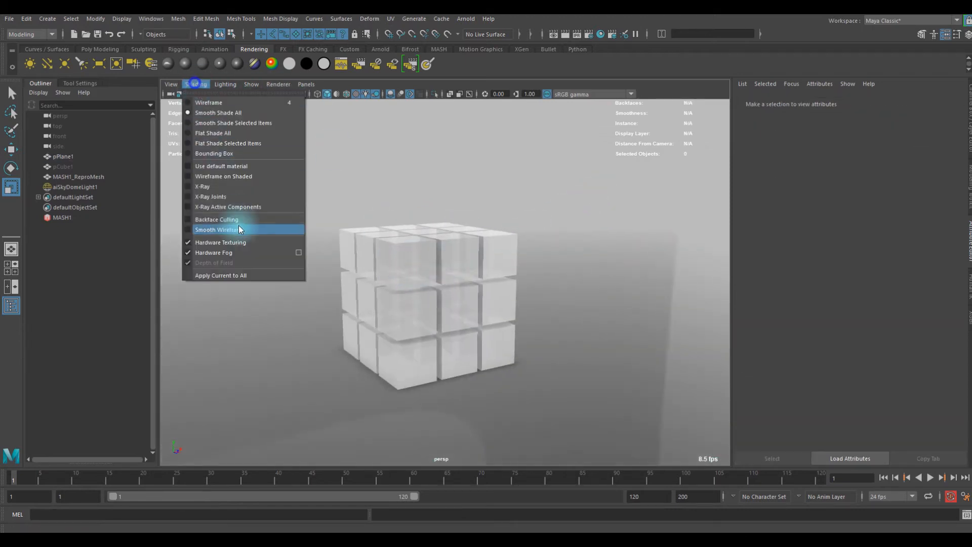
pyautogui.click(299, 252)
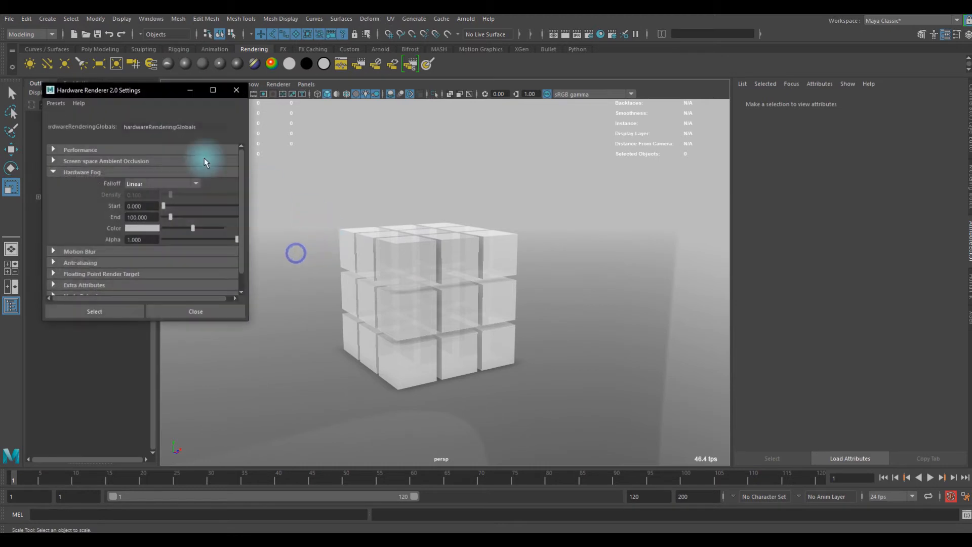
pyautogui.click(278, 85)
pyautogui.click(167, 82)
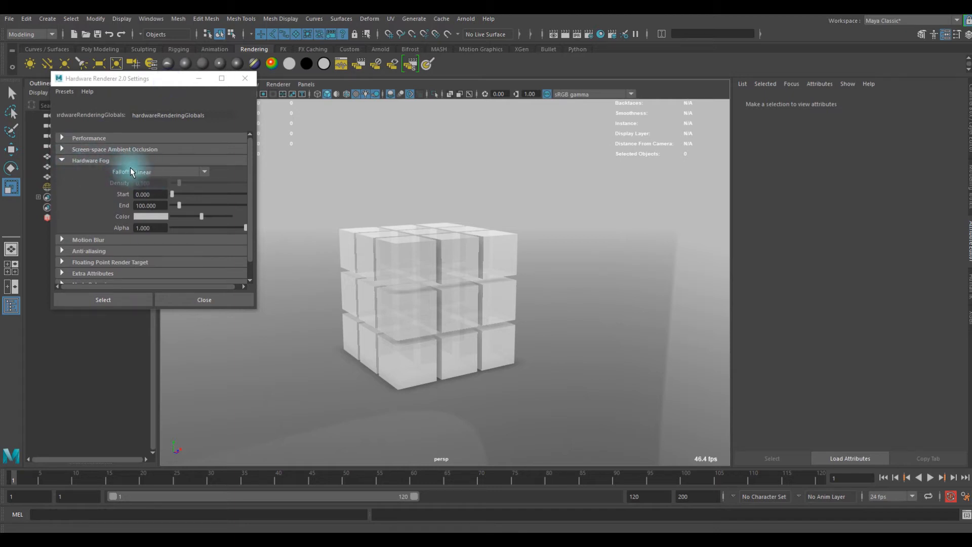
pyautogui.scroll(-1, 130, 167)
pyautogui.click(154, 153)
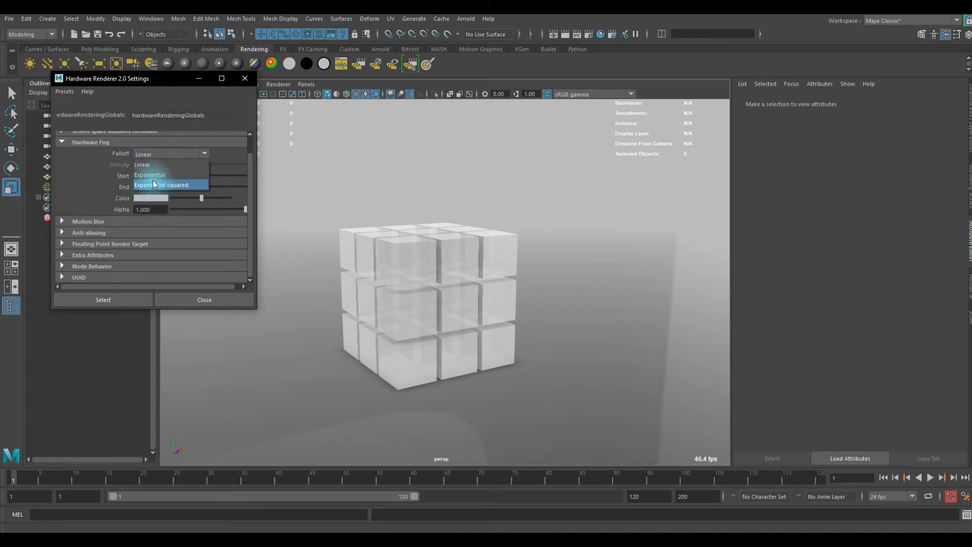
pyautogui.click(156, 175)
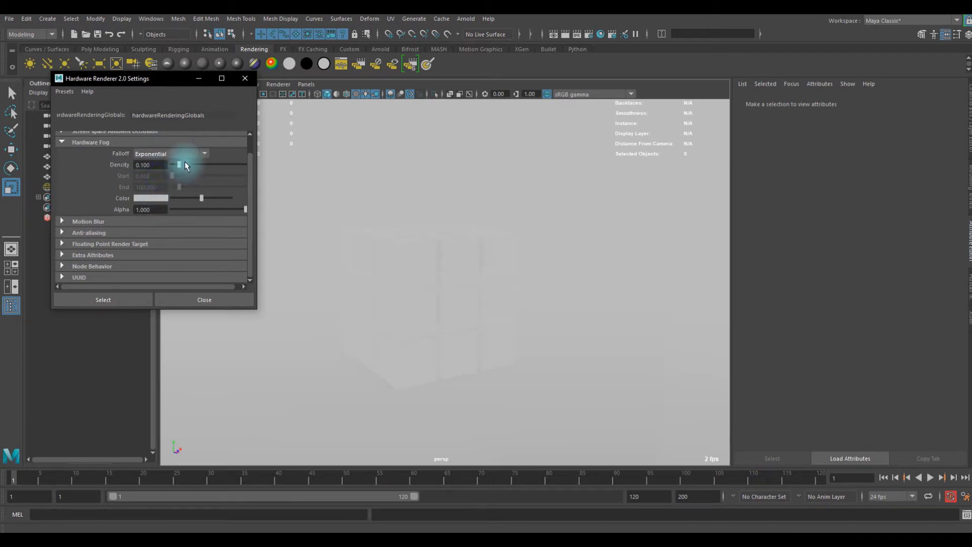
# - Set the exponential fog density to 0.01
pyautogui.moveTo(195, 167); pyautogui.dragTo(179, 168)
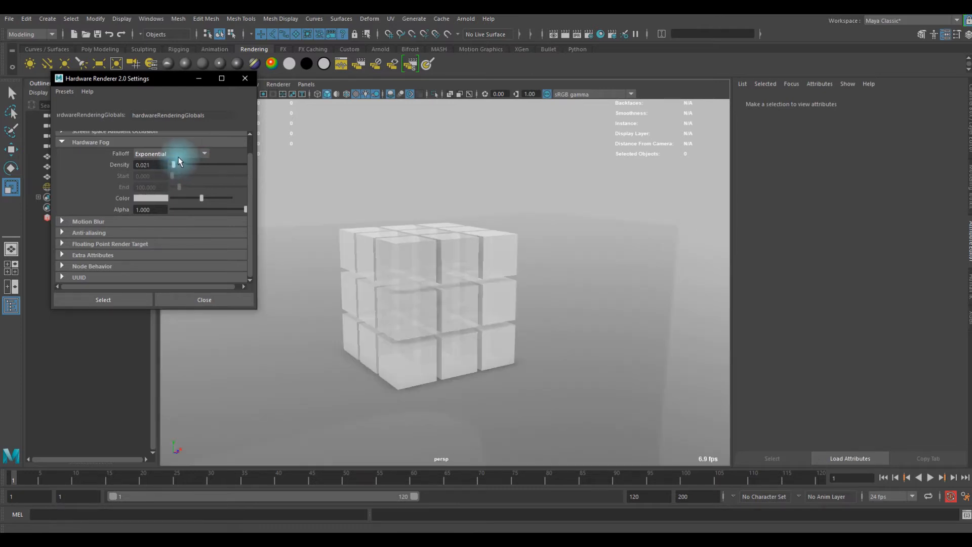
pyautogui.moveTo(124, 81); pyautogui.dragTo(127, 87)
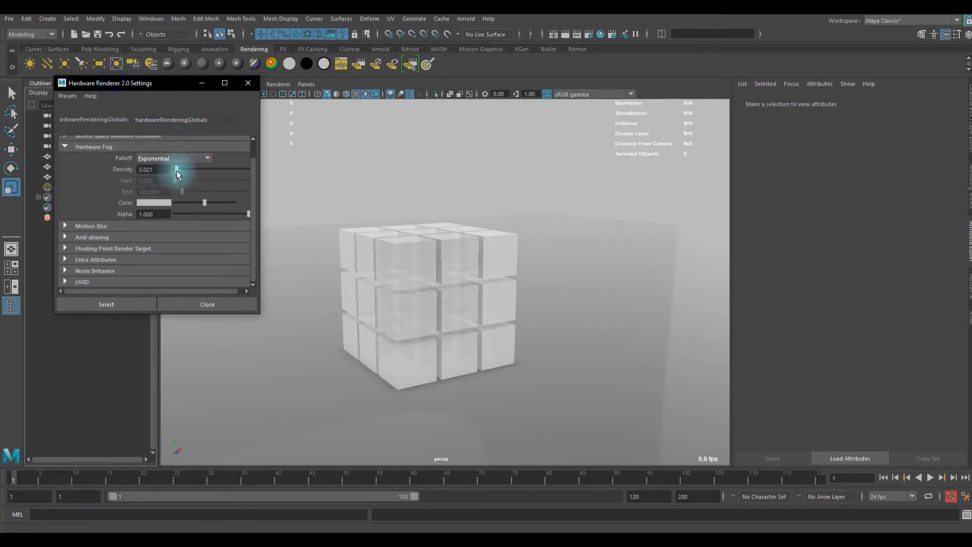
pyautogui.write('0.01')
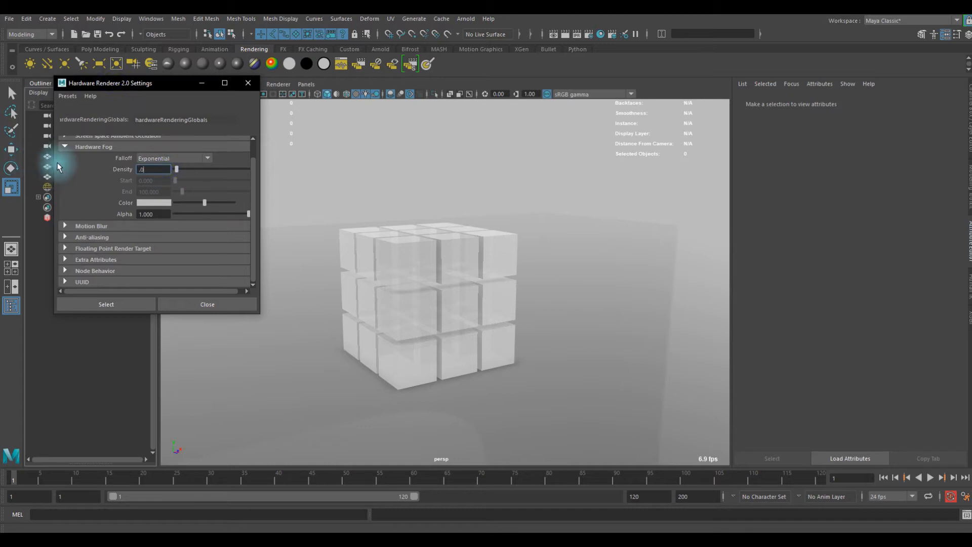
pyautogui.press('Return')
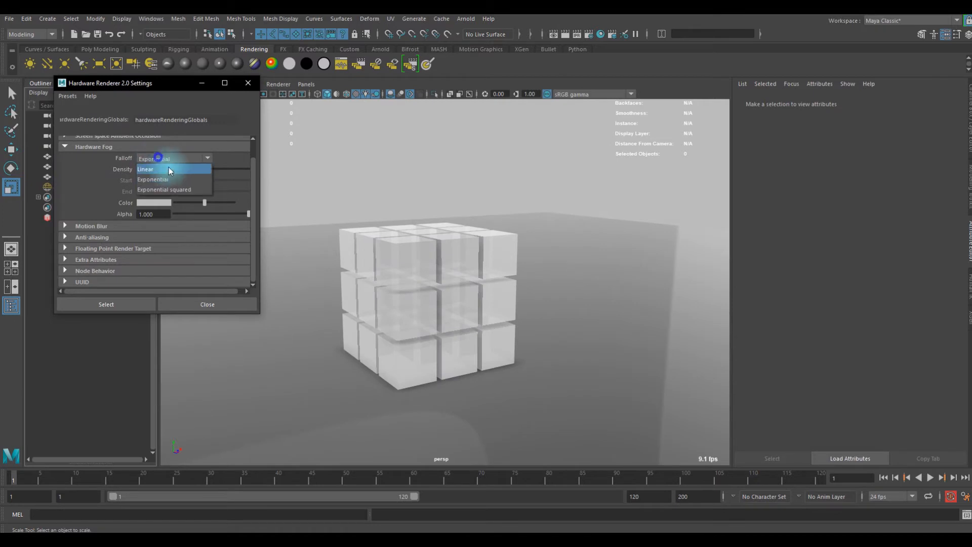
# - Try a Linear fog falloff with start 62.937 and end 83.916
pyautogui.click(169, 169)
pyautogui.moveTo(175, 181)
pyautogui.mouseDown()
pyautogui.moveTo(194, 190)
pyautogui.moveTo(181, 190)
pyautogui.mouseUp()
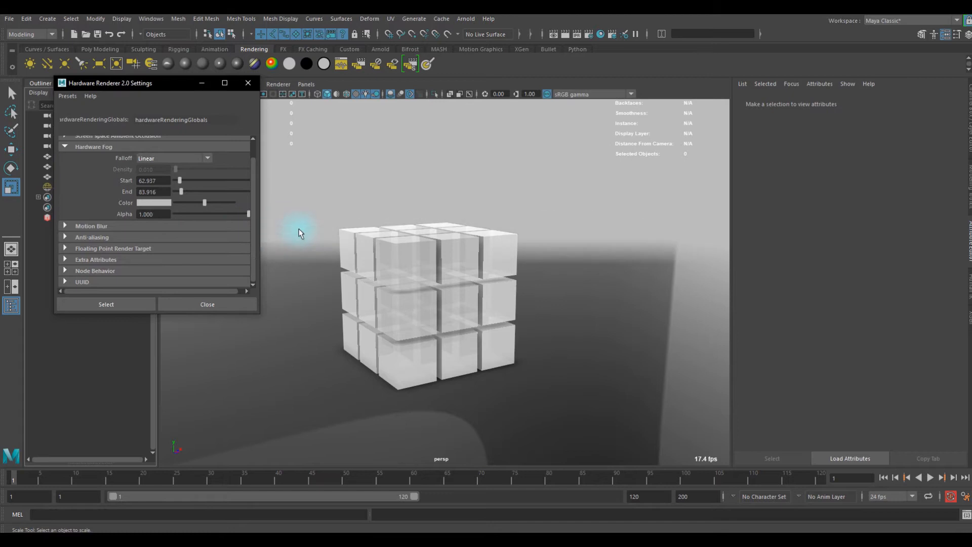
# - Set the fog to Exponential falloff with a density of 0.028 and a slightly darker gray color
pyautogui.moveTo(205, 203)
pyautogui.mouseDown()
pyautogui.moveTo(174, 202)
pyautogui.moveTo(204, 197)
pyautogui.moveTo(194, 208)
pyautogui.mouseUp()
pyautogui.click(166, 179)
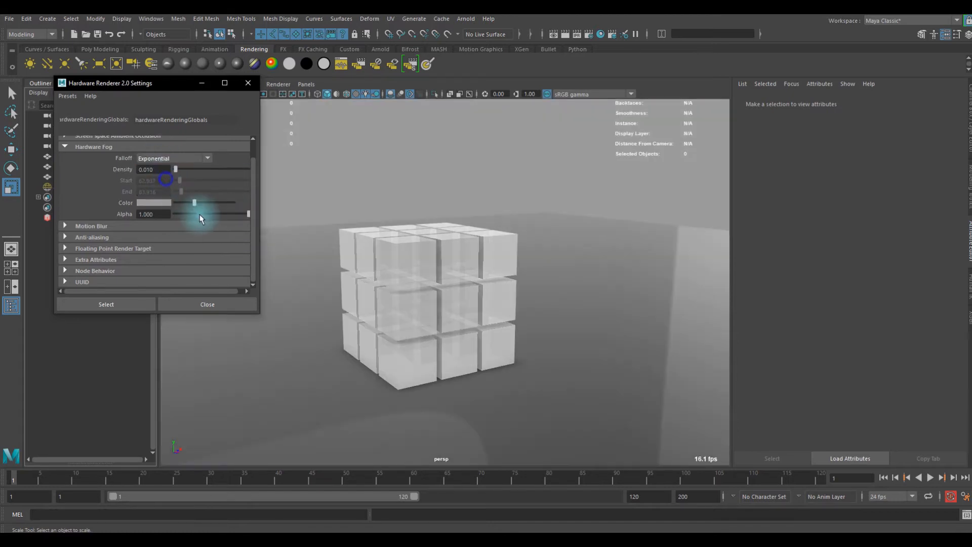
pyautogui.scroll(-6, 620, 315)
pyautogui.scroll(7, 572, 308)
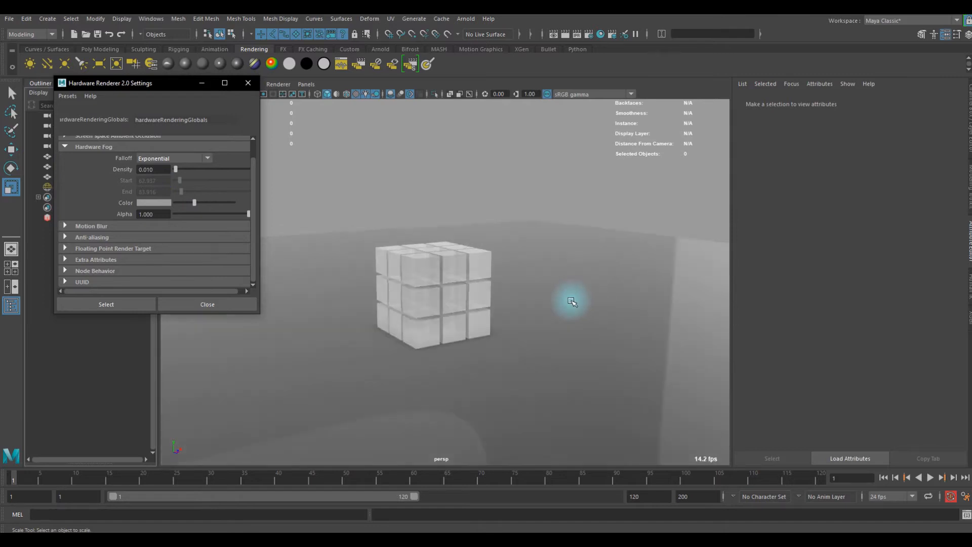
pyautogui.keyDown('alt'); pyautogui.moveTo(463, 289); pyautogui.dragTo(467, 289); pyautogui.keyUp('alt')
pyautogui.moveTo(175, 170)
pyautogui.mouseDown()
pyautogui.moveTo(190, 169)
pyautogui.moveTo(177, 171)
pyautogui.mouseUp()
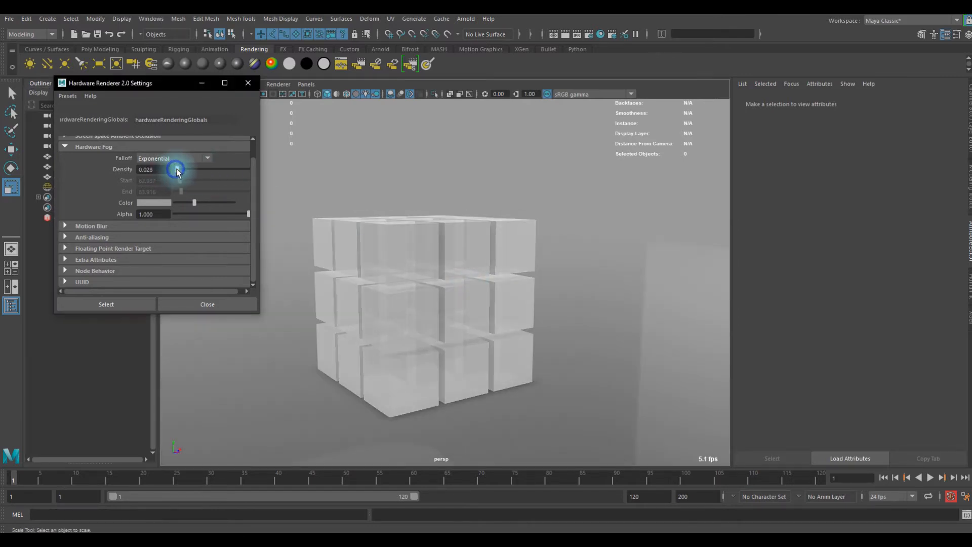
# - Examine how the denser fog affects the cube stack and plane from several angles and distances
pyautogui.keyDown('alt'); pyautogui.moveTo(551, 339); pyautogui.dragTo(630, 332); pyautogui.keyUp('alt')
pyautogui.keyDown('alt'); pyautogui.moveTo(629, 332); pyautogui.dragTo(447, 327, button='right'); pyautogui.keyUp('alt')
pyautogui.keyDown('alt'); pyautogui.moveTo(467, 321); pyautogui.dragTo(405, 304); pyautogui.keyUp('alt')
pyautogui.keyDown('alt'); pyautogui.moveTo(405, 303); pyautogui.dragTo(480, 323, button='right'); pyautogui.keyUp('alt')
pyautogui.keyDown('alt'); pyautogui.moveTo(480, 324); pyautogui.dragTo(466, 334); pyautogui.keyUp('alt')
pyautogui.keyDown('alt'); pyautogui.moveTo(430, 288); pyautogui.dragTo(478, 322, button='right'); pyautogui.keyUp('alt')
pyautogui.keyDown('alt'); pyautogui.moveTo(478, 322); pyautogui.dragTo(463, 319); pyautogui.keyUp('alt')
pyautogui.keyDown('alt'); pyautogui.moveTo(373, 294); pyautogui.dragTo(408, 294); pyautogui.keyUp('alt')
pyautogui.keyDown('alt'); pyautogui.moveTo(567, 276); pyautogui.dragTo(503, 267, button='right'); pyautogui.keyUp('alt')
pyautogui.keyDown('alt'); pyautogui.moveTo(479, 276); pyautogui.dragTo(523, 268); pyautogui.keyUp('alt')
pyautogui.keyDown('alt'); pyautogui.moveTo(526, 265); pyautogui.dragTo(575, 216, button='right'); pyautogui.keyUp('alt')
pyautogui.moveTo(467, 208)
pyautogui.keyDown('alt'); pyautogui.mouseDown()
pyautogui.moveTo(390, 213)
pyautogui.moveTo(466, 207)
pyautogui.mouseUp(); pyautogui.keyUp('alt')
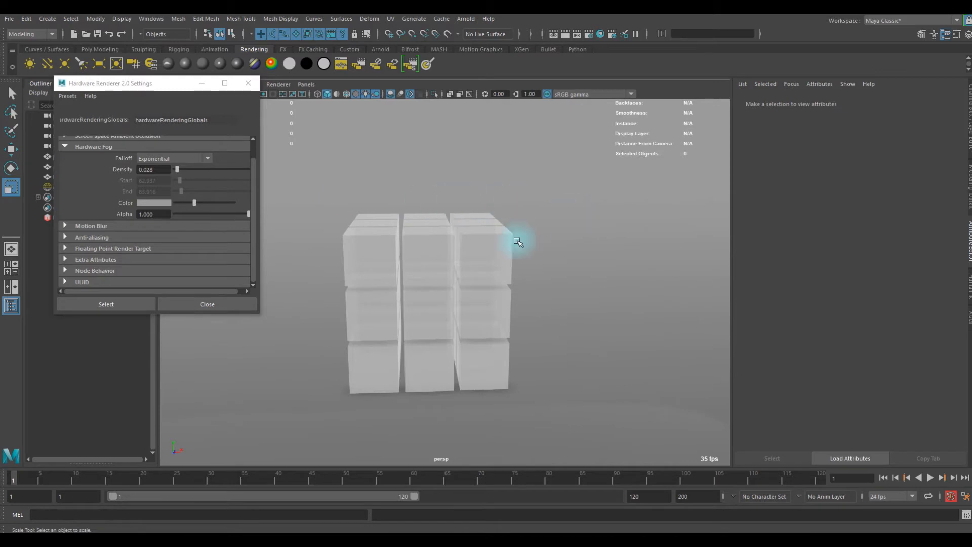
# - Lighten the fog color to a brighter gray and check it on the cube stack from above
pyautogui.moveTo(191, 203)
pyautogui.mouseDown()
pyautogui.moveTo(233, 204)
pyautogui.moveTo(182, 202)
pyautogui.moveTo(232, 208)
pyautogui.moveTo(204, 206)
pyautogui.mouseUp()
pyautogui.keyDown('alt'); pyautogui.moveTo(481, 268); pyautogui.dragTo(533, 258); pyautogui.keyUp('alt')
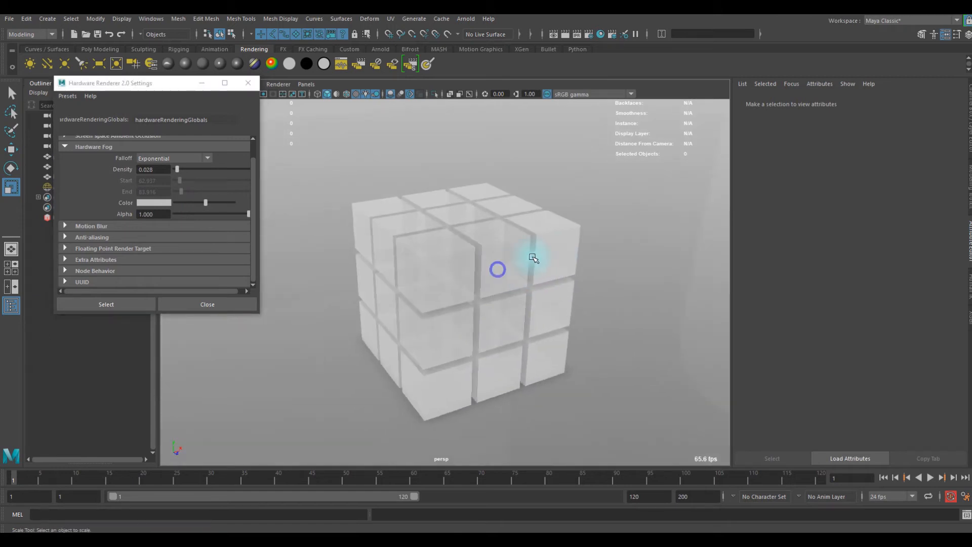
# - Switch to the open Maya window with the computer fan scene and inspect the fan and its blades up close
pyautogui.moveTo(269, 536)
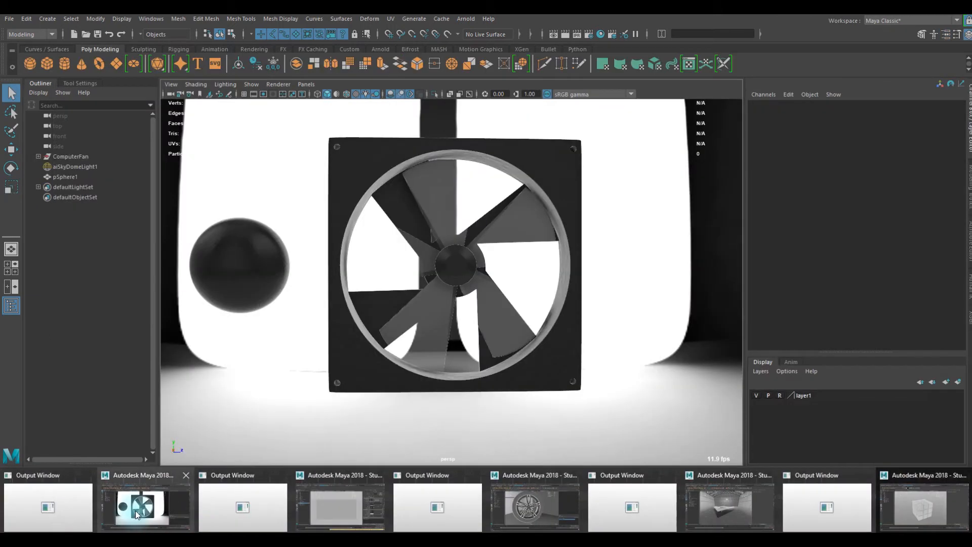
pyautogui.click(136, 510)
pyautogui.moveTo(402, 318)
pyautogui.keyDown('alt'); pyautogui.mouseDown()
pyautogui.moveTo(375, 317)
pyautogui.moveTo(405, 311)
pyautogui.mouseUp(); pyautogui.keyUp('alt')
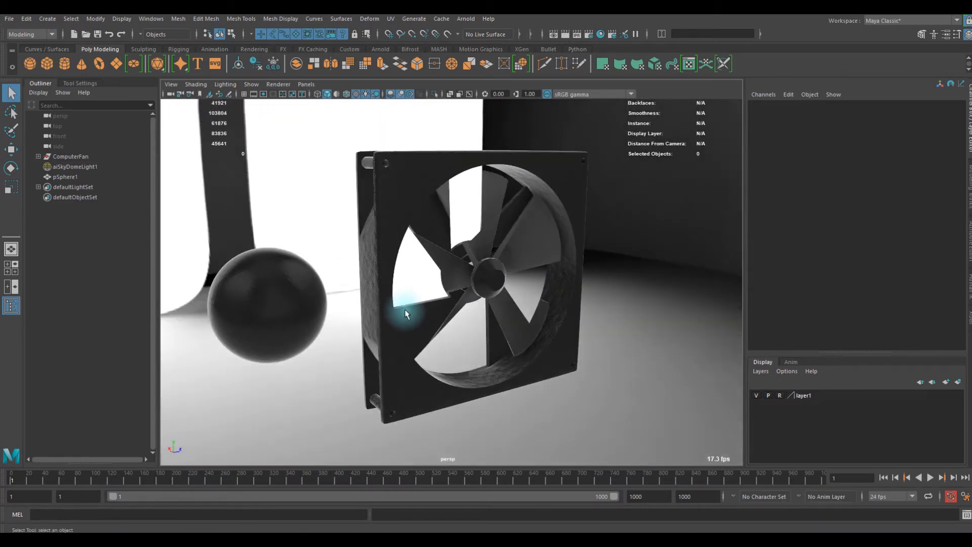
pyautogui.scroll(4, 405, 312)
pyautogui.keyDown('alt'); pyautogui.moveTo(405, 311); pyautogui.dragTo(457, 309, button='middle'); pyautogui.keyUp('alt')
pyautogui.scroll(-3, 471, 311)
pyautogui.keyDown('alt'); pyautogui.moveTo(499, 312); pyautogui.dragTo(442, 326); pyautogui.keyUp('alt')
pyautogui.keyDown('alt'); pyautogui.moveTo(527, 315); pyautogui.dragTo(564, 331, button='middle'); pyautogui.keyUp('alt')
pyautogui.scroll(6, 538, 308)
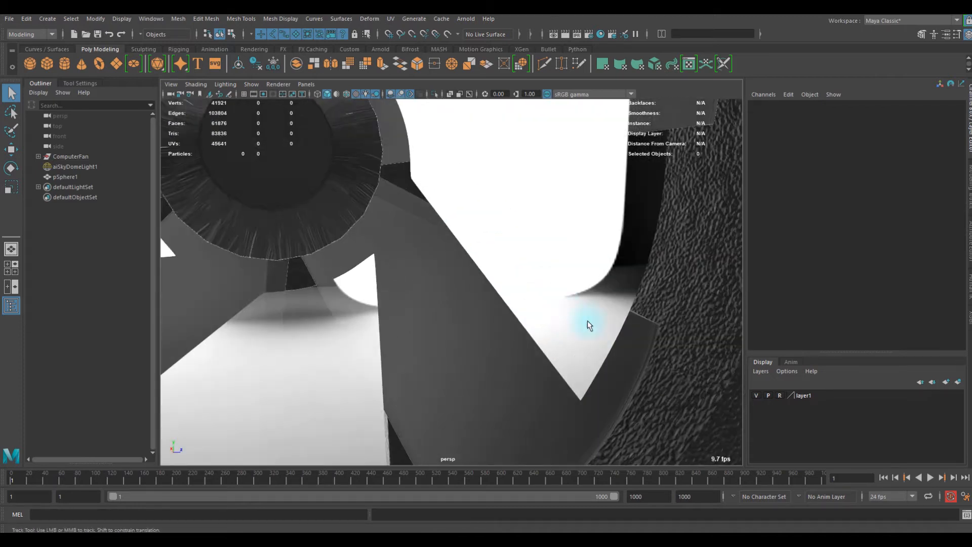
# - Examine the bumpy texture of the fan housing and the shading of its hub and blades from several angles
pyautogui.scroll(-2, 642, 296)
pyautogui.keyDown('alt'); pyautogui.moveTo(644, 273); pyautogui.dragTo(569, 247, button='middle'); pyautogui.keyUp('alt')
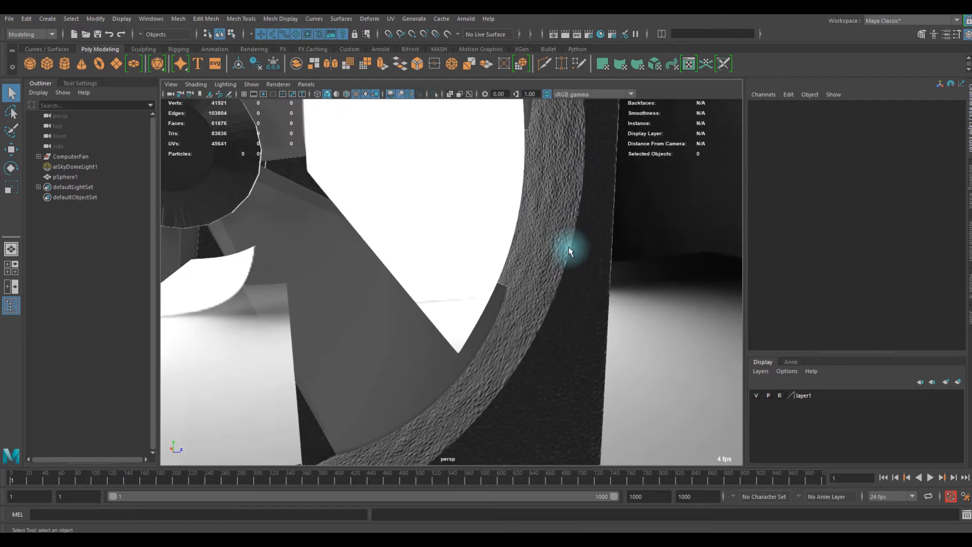
pyautogui.scroll(-5, 536, 344)
pyautogui.keyDown('alt'); pyautogui.moveTo(534, 343); pyautogui.dragTo(493, 287); pyautogui.keyUp('alt')
pyautogui.scroll(6, 493, 287)
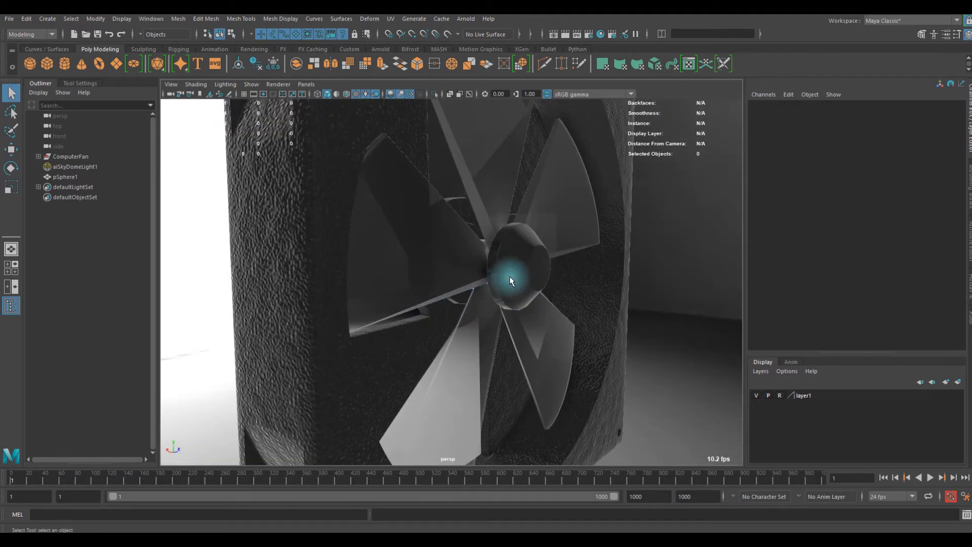
pyautogui.scroll(-5, 520, 365)
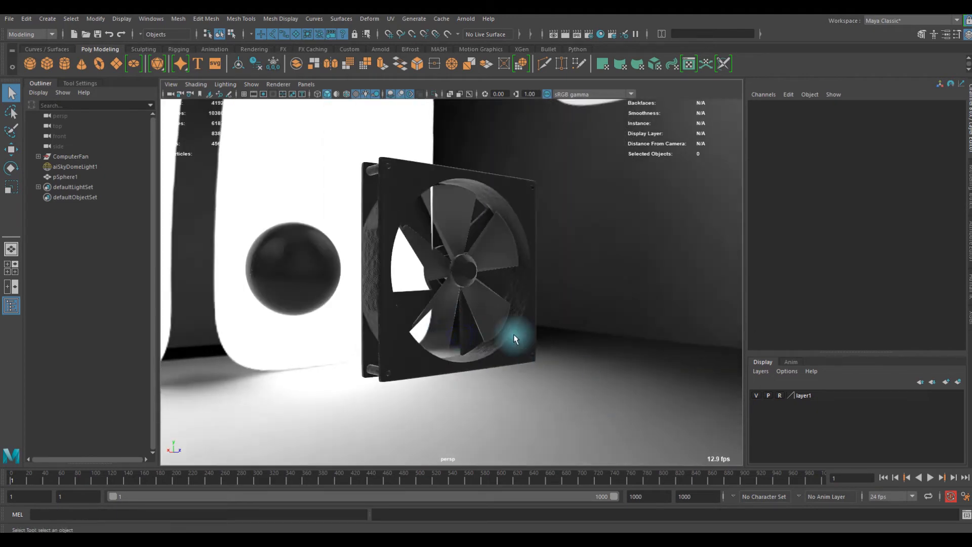
pyautogui.keyDown('alt'); pyautogui.moveTo(513, 334); pyautogui.dragTo(453, 329); pyautogui.keyUp('alt')
pyautogui.scroll(4, 473, 327)
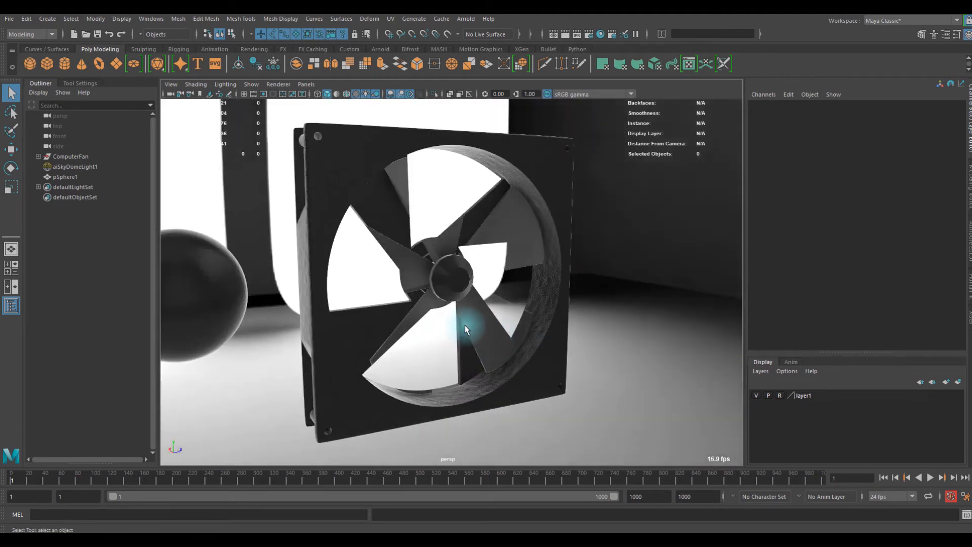
pyautogui.keyDown('alt'); pyautogui.moveTo(465, 326); pyautogui.dragTo(490, 338, button='middle'); pyautogui.keyUp('alt')
# - Play the fan animation and view the spinning blades from the front, both close up and from farther away
pyautogui.click(933, 478)
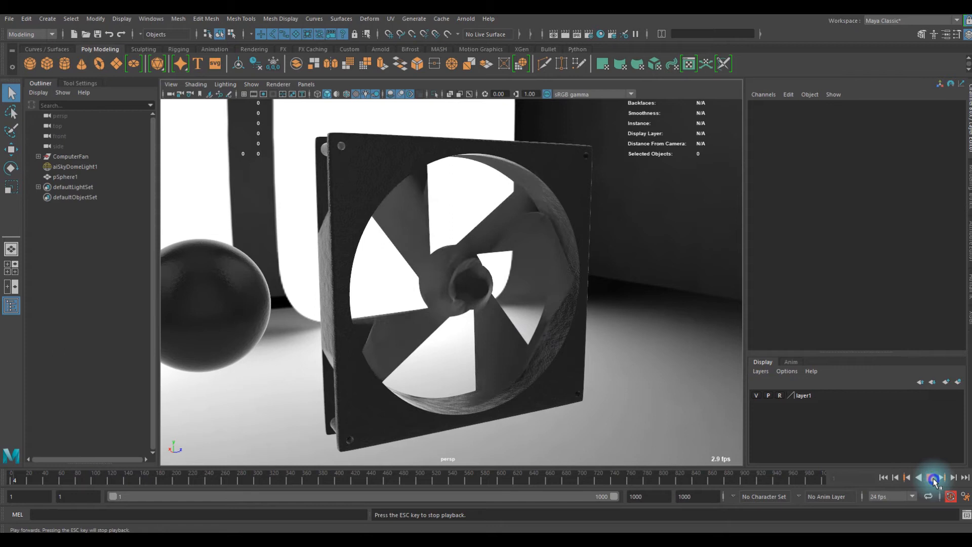
pyautogui.scroll(4, 392, 329)
pyautogui.keyDown('alt'); pyautogui.moveTo(419, 335); pyautogui.dragTo(395, 333); pyautogui.keyUp('alt')
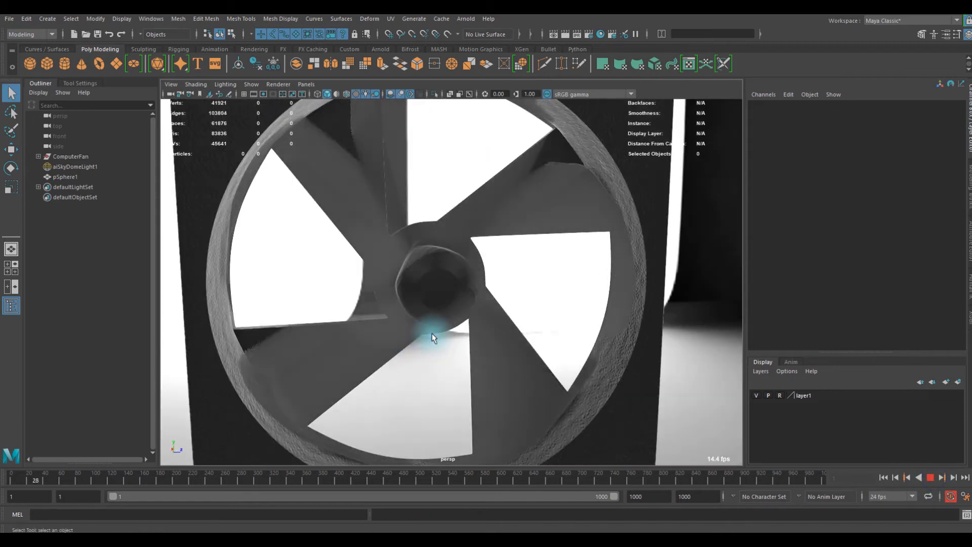
pyautogui.scroll(-5, 427, 330)
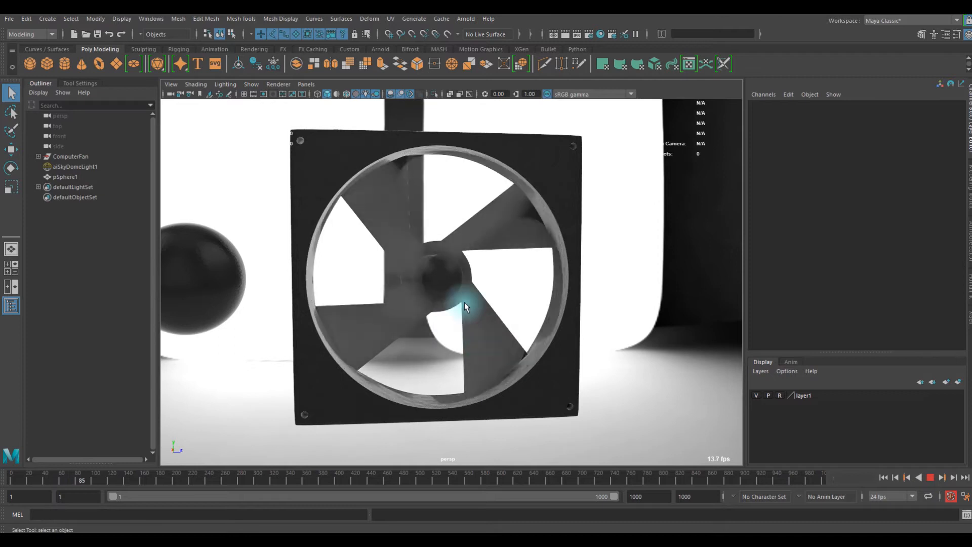
# - Replay the fan animation from the first frame with motion blur off, and re-enable motion blur during playback for comparison
pyautogui.click(930, 478)
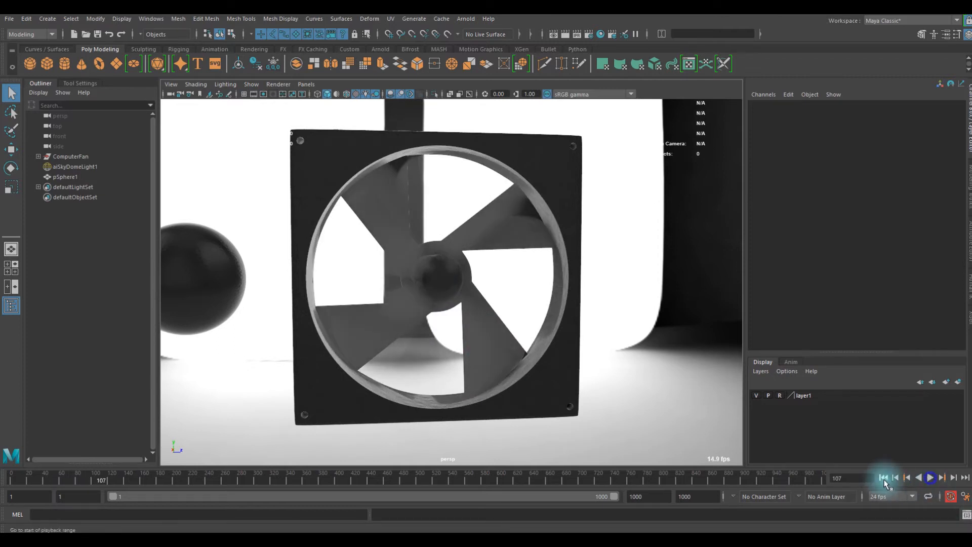
pyautogui.click(881, 477)
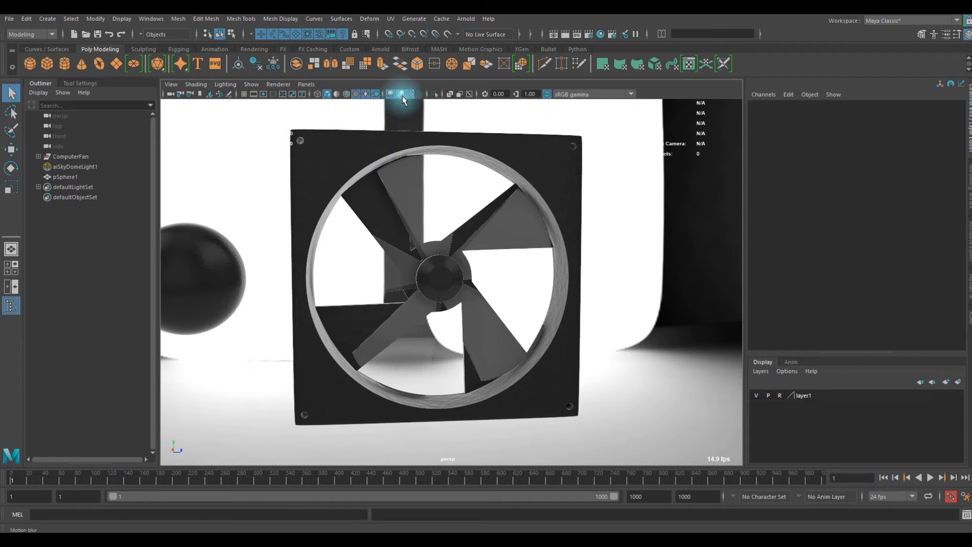
pyautogui.click(402, 95)
pyautogui.click(931, 478)
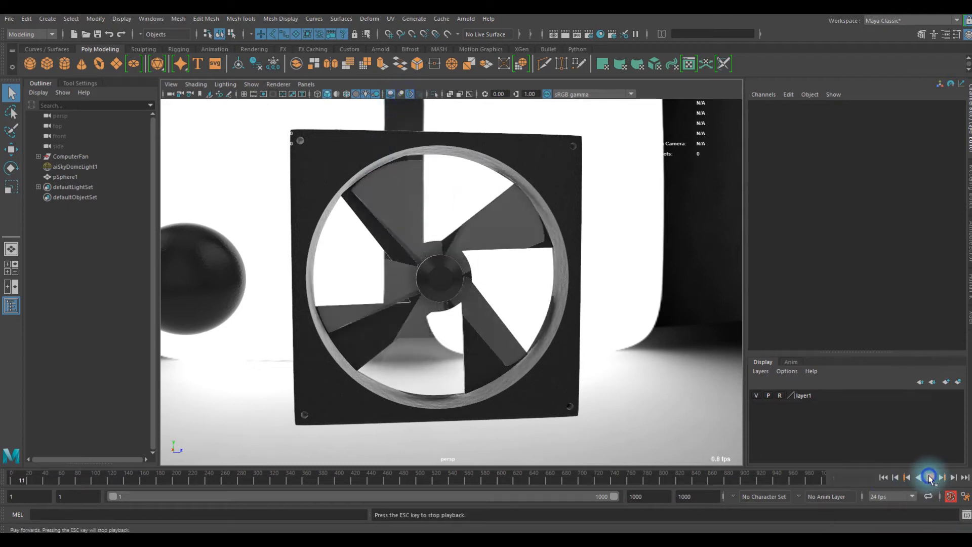
pyautogui.click(399, 94)
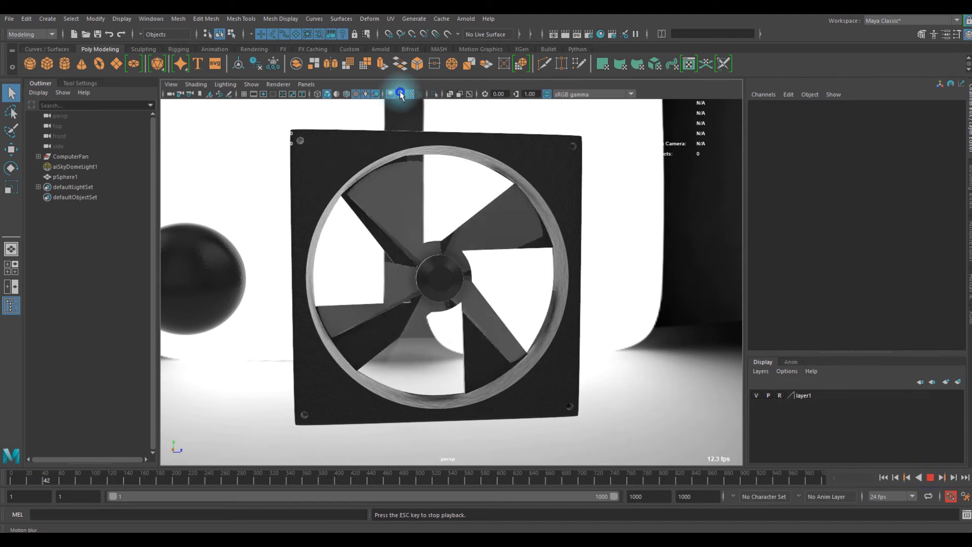
# - View the motion-blurred fan blades from oblique angles and up close during playback
pyautogui.keyDown('alt'); pyautogui.moveTo(492, 308); pyautogui.dragTo(448, 302); pyautogui.keyUp('alt')
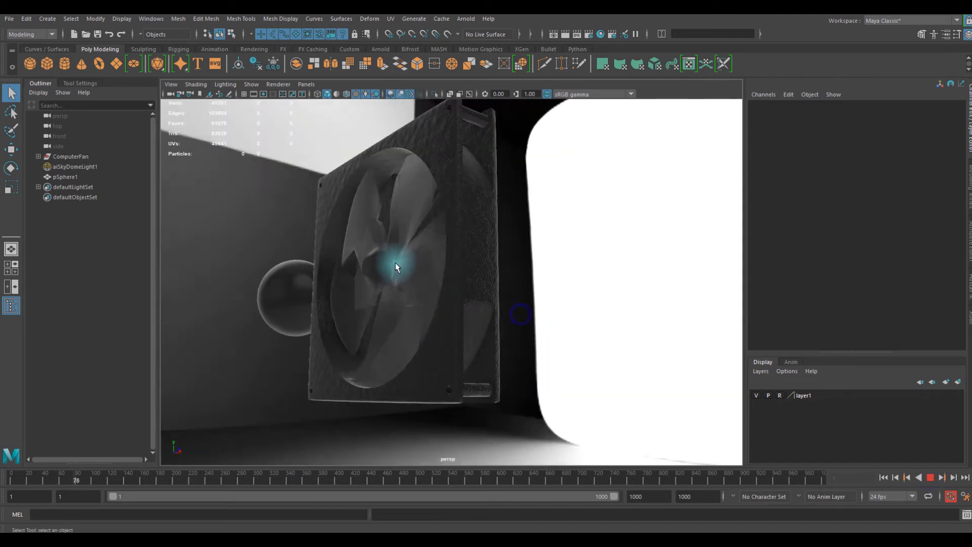
pyautogui.keyDown('alt'); pyautogui.moveTo(329, 137); pyautogui.dragTo(391, 181); pyautogui.keyUp('alt')
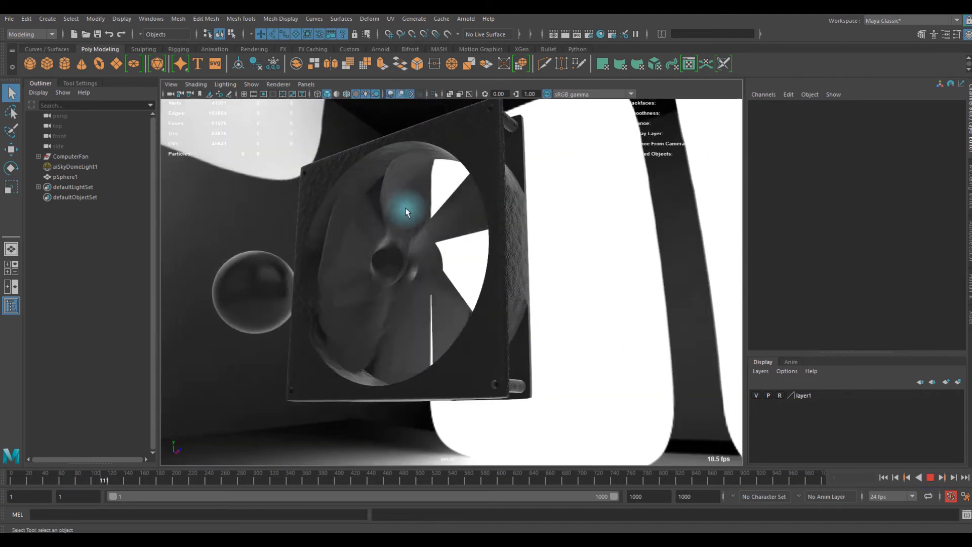
pyautogui.keyDown('alt'); pyautogui.moveTo(405, 208); pyautogui.dragTo(433, 218, button='middle'); pyautogui.keyUp('alt')
pyautogui.scroll(2, 310, 115)
# - Open the Viewport 2.0 renderer settings and expand the Motion Blur section
pyautogui.click(278, 84)
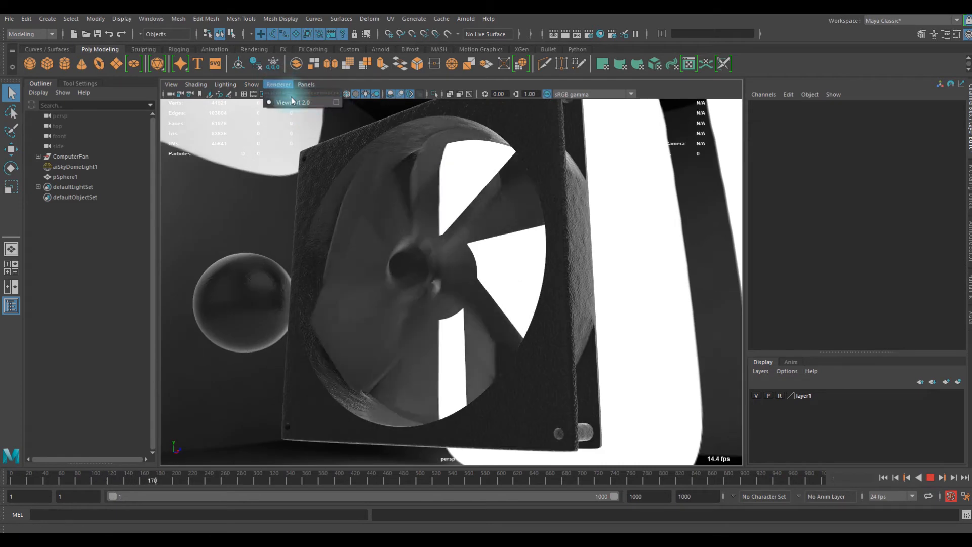
pyautogui.click(336, 102)
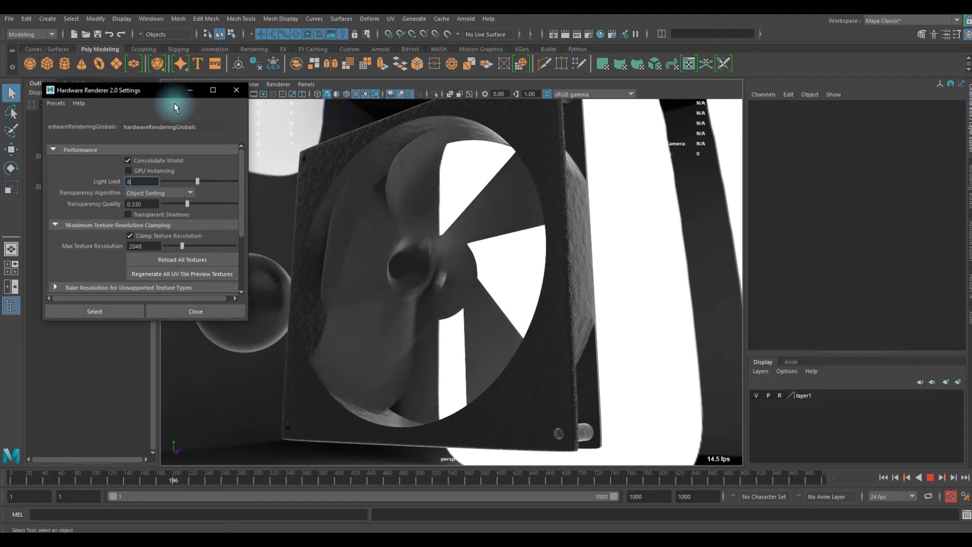
pyautogui.scroll(-3, 119, 227)
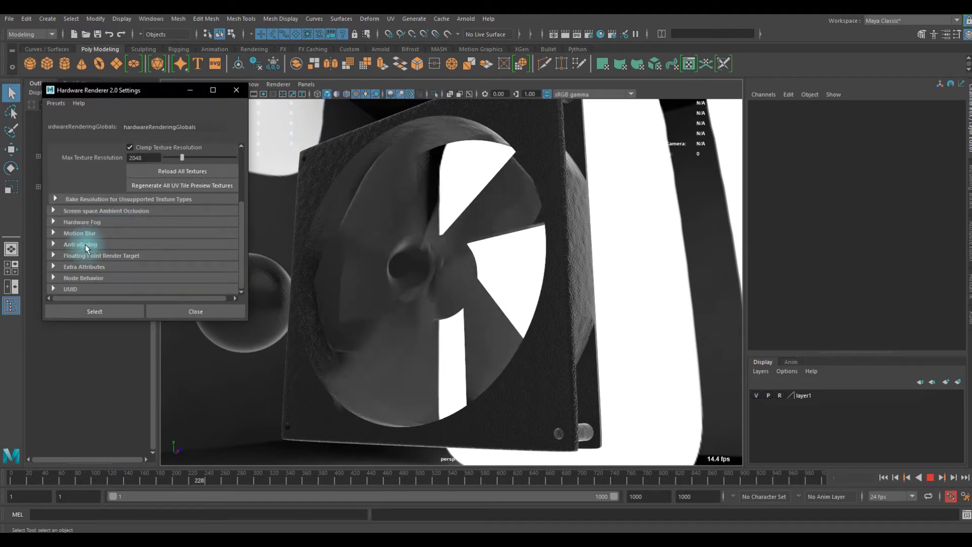
pyautogui.click(79, 232)
pyautogui.scroll(-2, 128, 247)
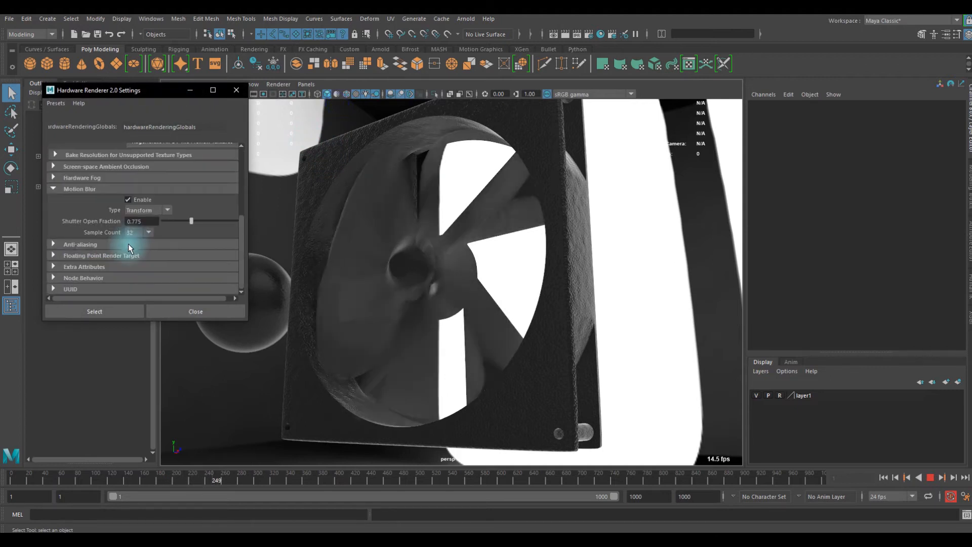
# - Toggle motion blur off and on in the renderer settings and keep its type as Transform
pyautogui.click(128, 200)
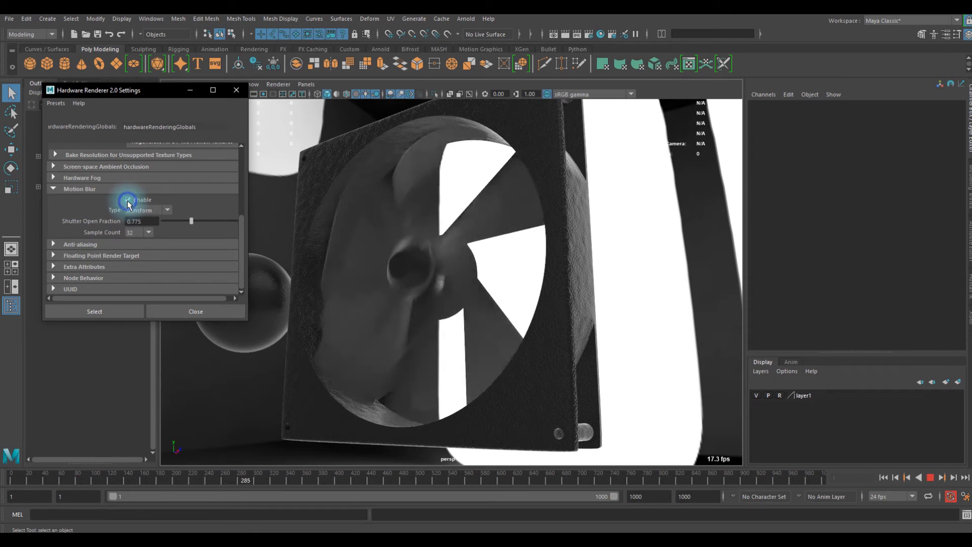
pyautogui.click(127, 200)
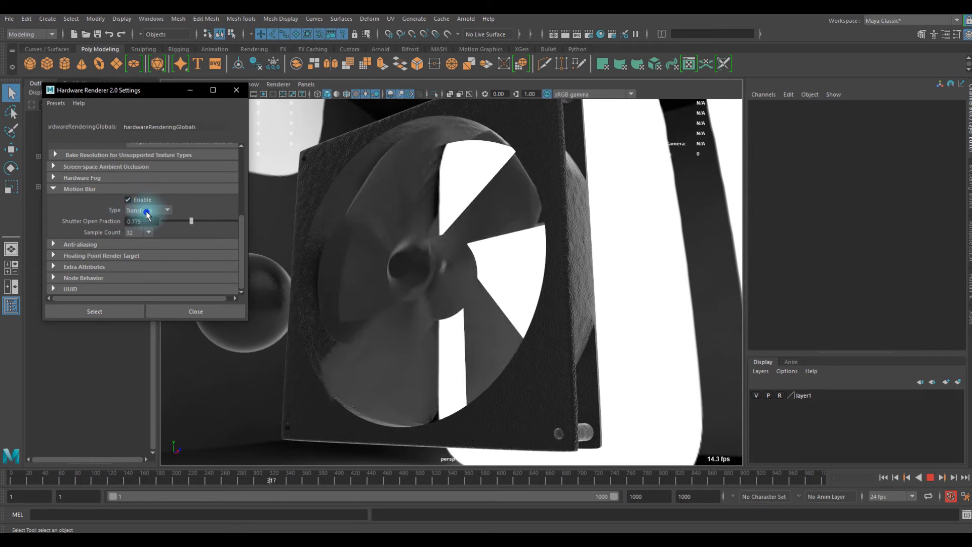
pyautogui.click(142, 209)
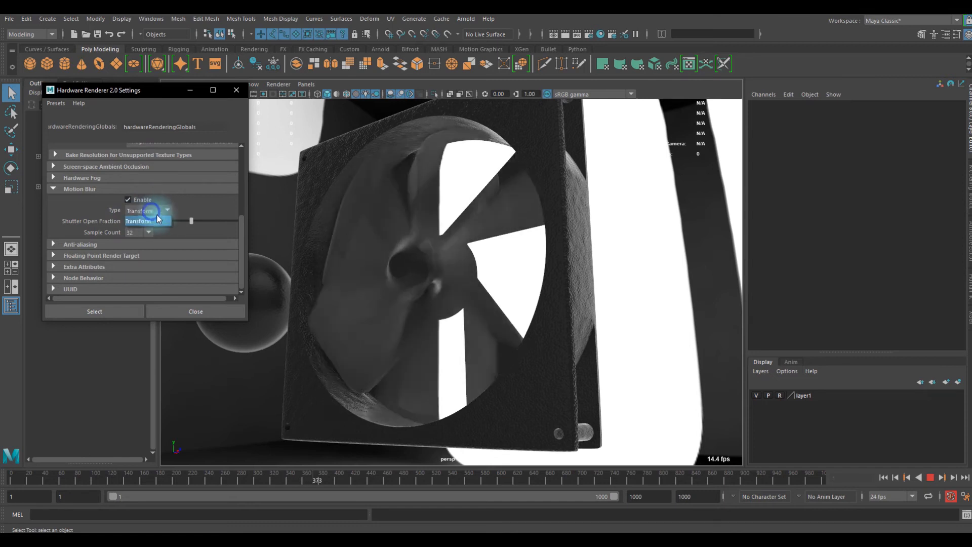
pyautogui.click(158, 219)
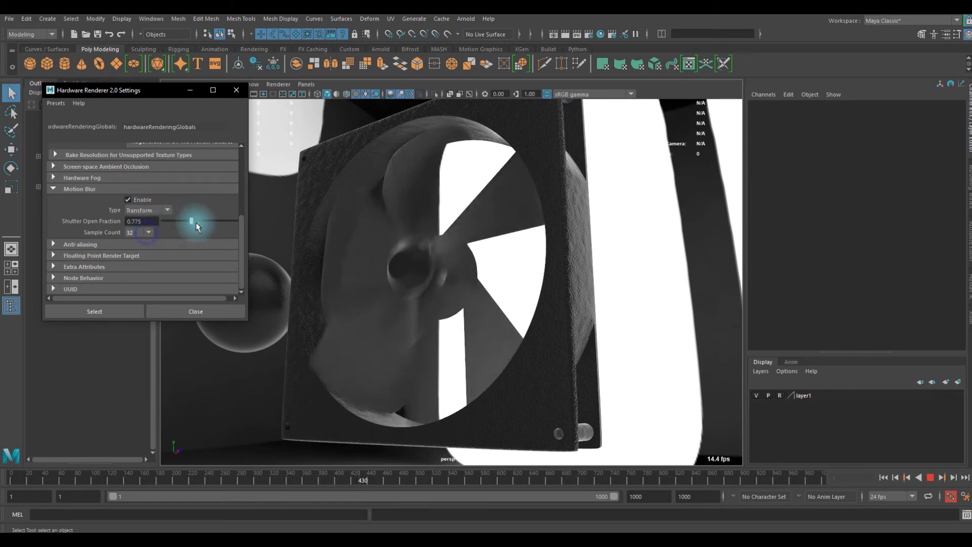
# - Try a motion blur sample count of 4 on the spinning fan, and return it to 32
pyautogui.click(141, 233)
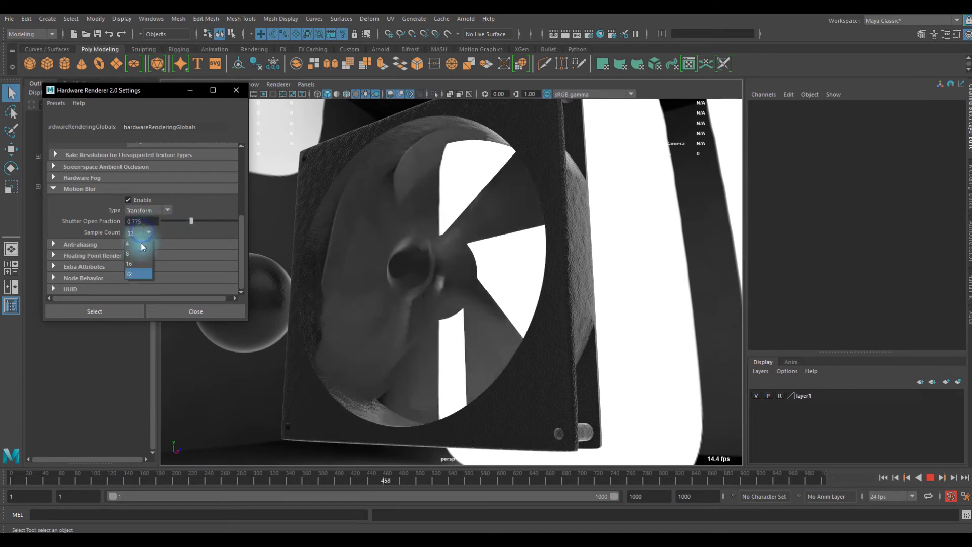
pyautogui.click(141, 243)
pyautogui.click(141, 233)
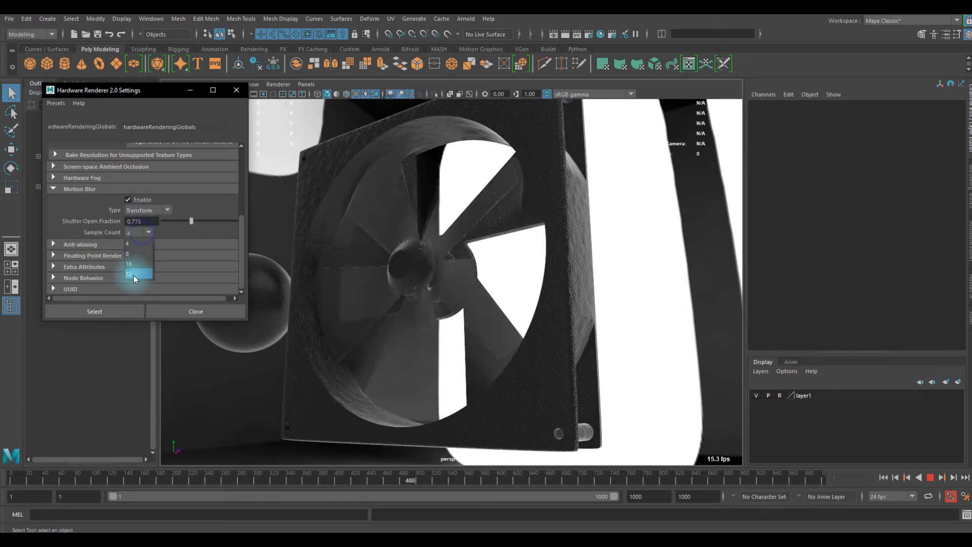
pyautogui.click(134, 274)
# - Set the shutter open fraction to about 0.675, check the blurred fan from the front, close the renderer settings and stop playback
pyautogui.moveTo(189, 221)
pyautogui.mouseDown()
pyautogui.moveTo(168, 223)
pyautogui.moveTo(238, 229)
pyautogui.moveTo(144, 221)
pyautogui.moveTo(202, 226)
pyautogui.moveTo(187, 227)
pyautogui.mouseUp()
pyautogui.scroll(-5, 509, 303)
pyautogui.keyDown('alt'); pyautogui.moveTo(509, 303); pyautogui.dragTo(502, 307); pyautogui.keyUp('alt')
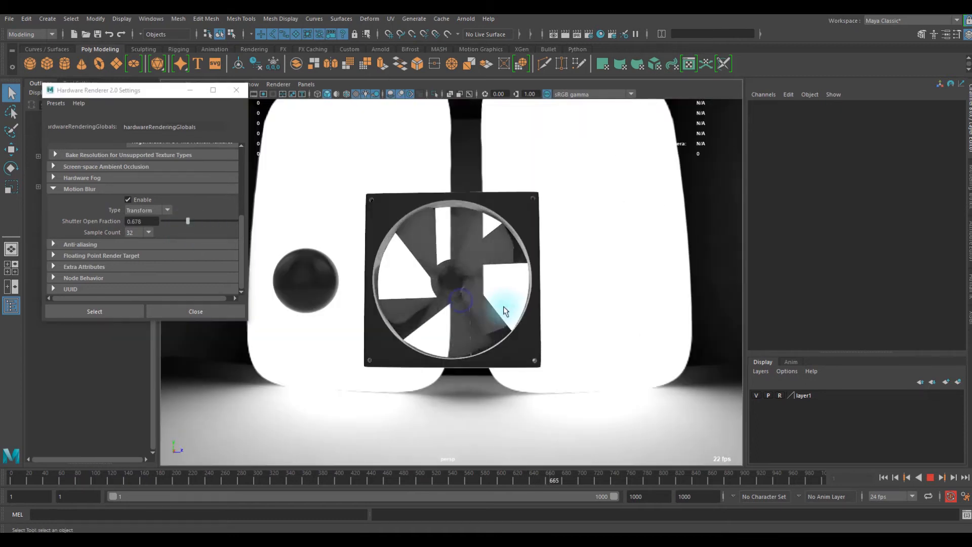
pyautogui.scroll(4, 501, 307)
pyautogui.click(236, 90)
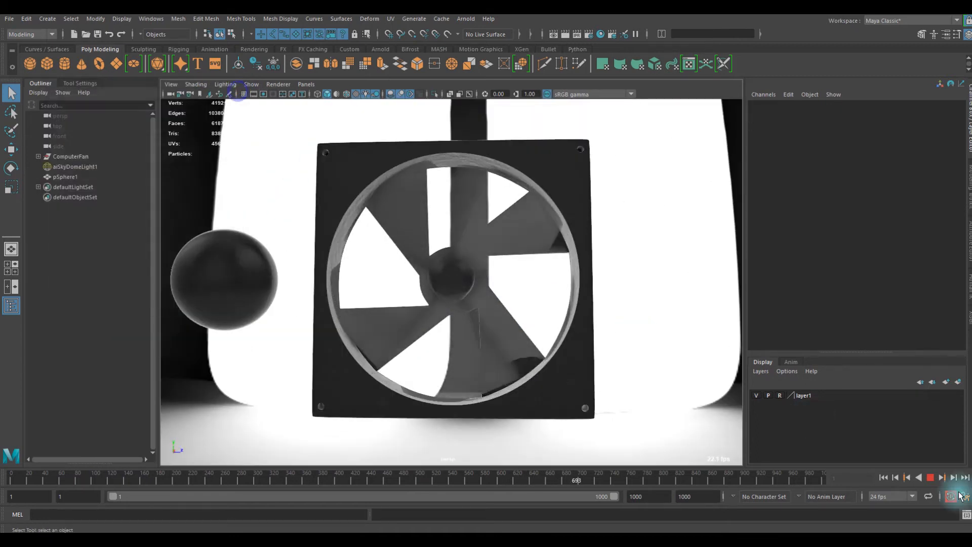
pyautogui.click(930, 477)
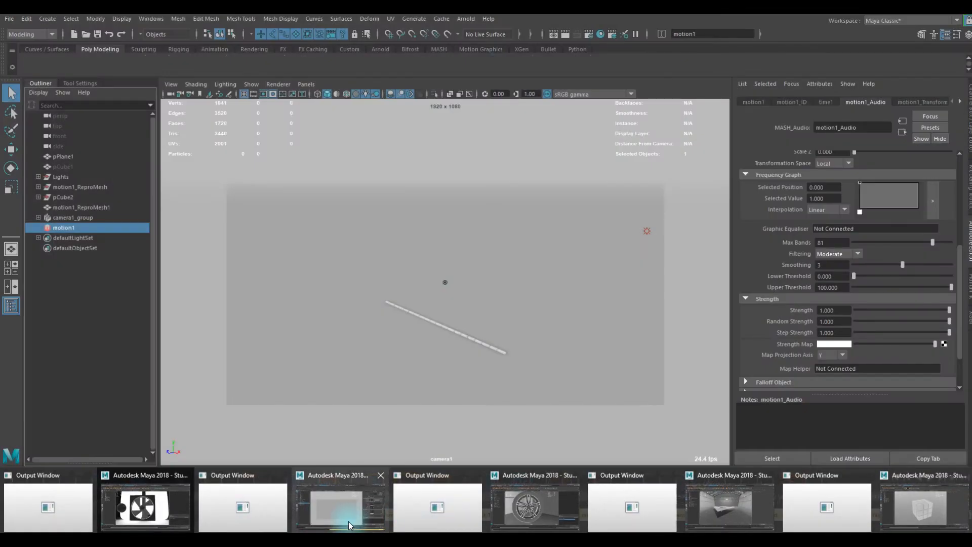
# - Switch to the Maya window with the MASH audio bar graph, play part of its animation, stop it and clear the selection
pyautogui.click(348, 521)
pyautogui.click(930, 477)
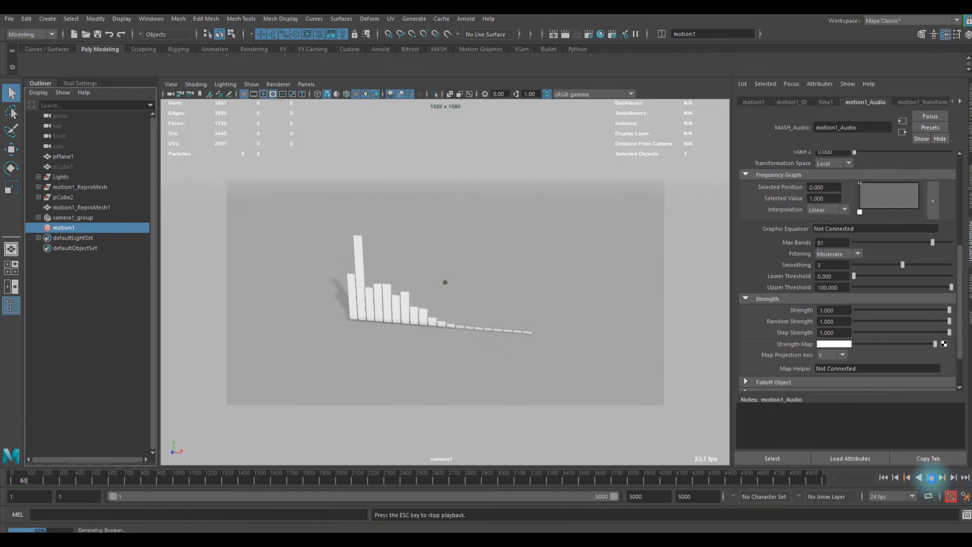
pyautogui.click(933, 478)
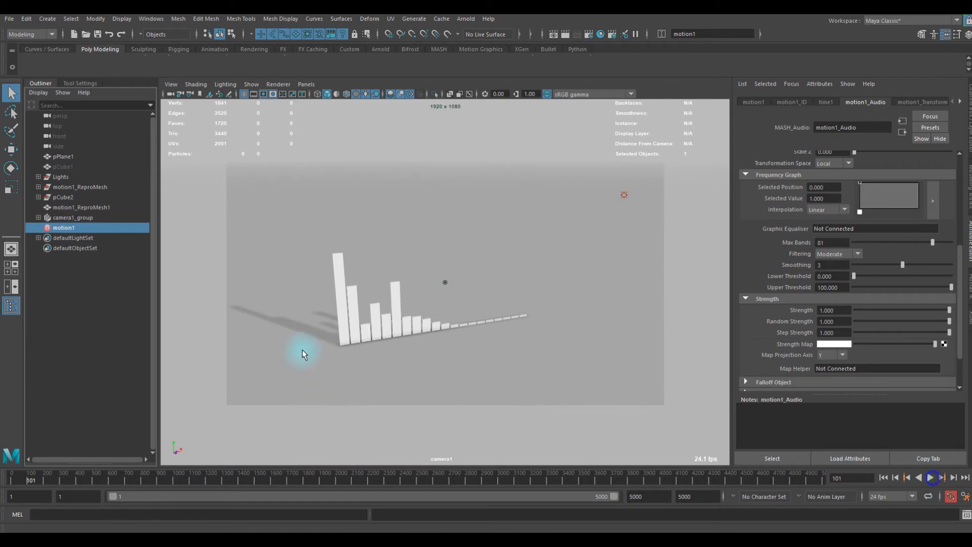
pyautogui.click(309, 329)
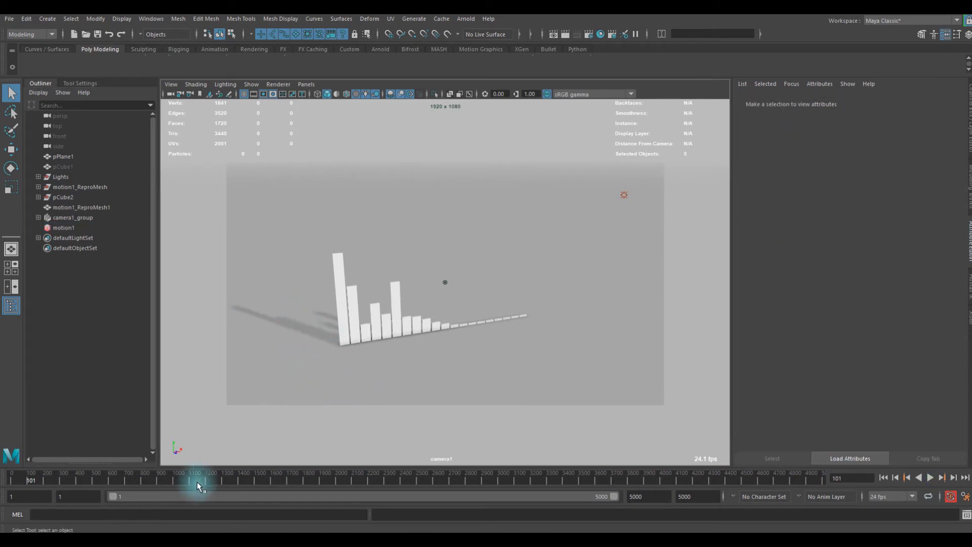
# - Switch to the Maya window with the fogged cube grid, inspect the cubes from several angles and distances, and close the renderer settings
pyautogui.moveTo(254, 532)
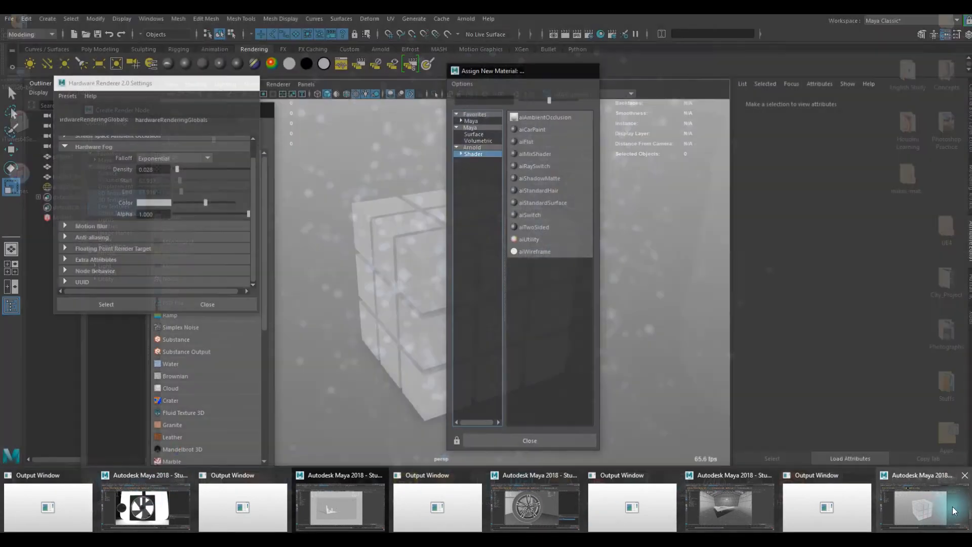
pyautogui.click(950, 508)
pyautogui.scroll(-3, 442, 331)
pyautogui.keyDown('alt'); pyautogui.moveTo(413, 336); pyautogui.dragTo(440, 304); pyautogui.keyUp('alt')
pyautogui.scroll(6, 402, 313)
pyautogui.scroll(-6, 400, 313)
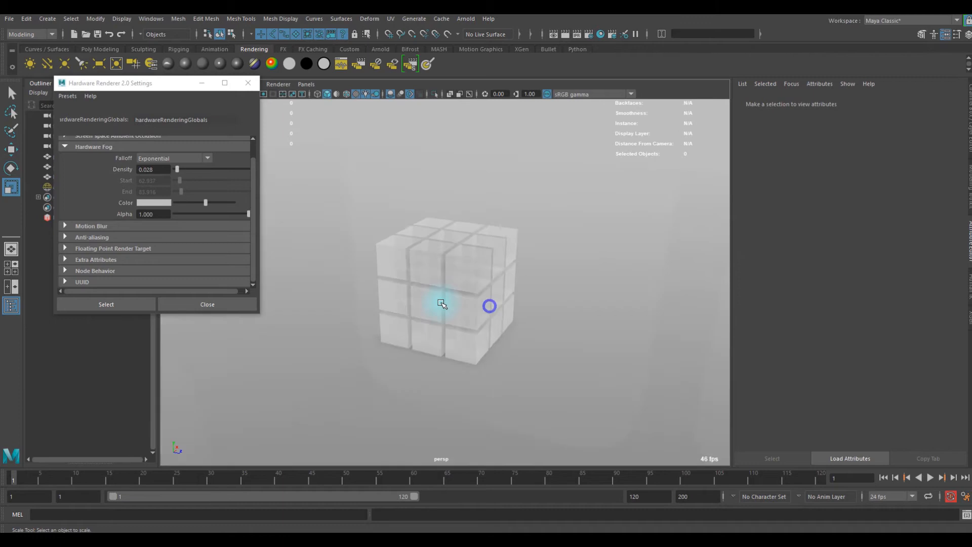
pyautogui.scroll(6, 441, 299)
pyautogui.scroll(-6, 443, 213)
pyautogui.keyDown('alt'); pyautogui.moveTo(443, 213); pyautogui.dragTo(436, 202); pyautogui.keyUp('alt')
pyautogui.click(248, 83)
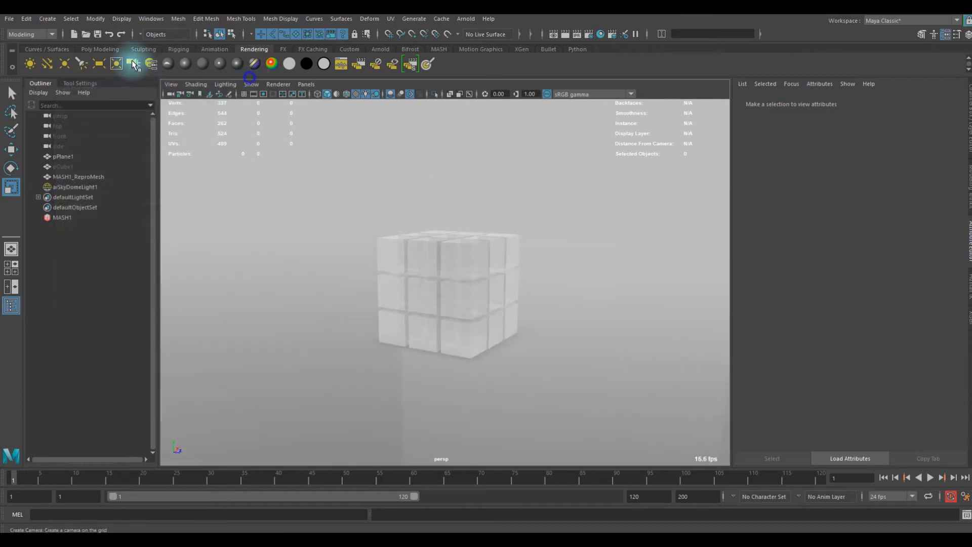
# - Hide the Arnold skydome light and turn off hardware fog in the cube grid scene
pyautogui.click(212, 49)
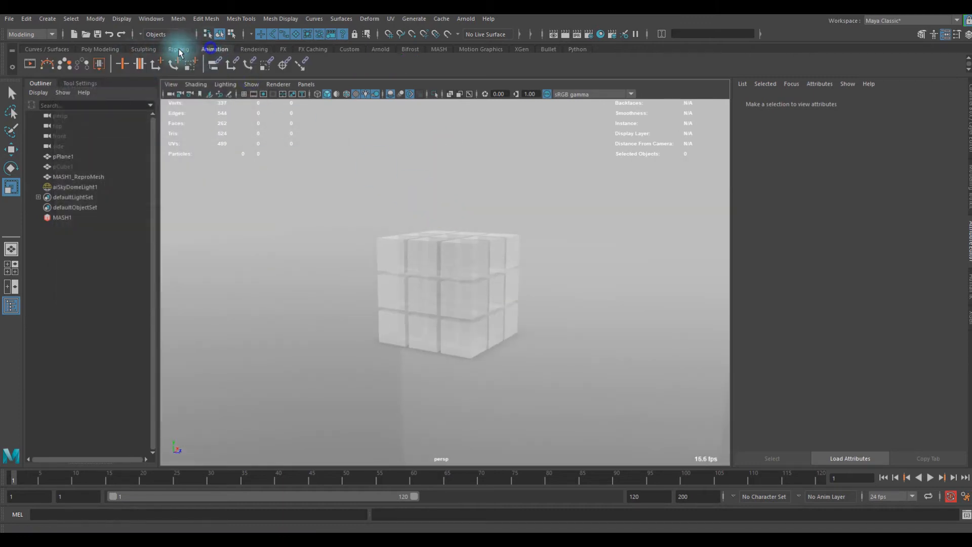
pyautogui.click(255, 49)
pyautogui.click(303, 134)
pyautogui.click(84, 187)
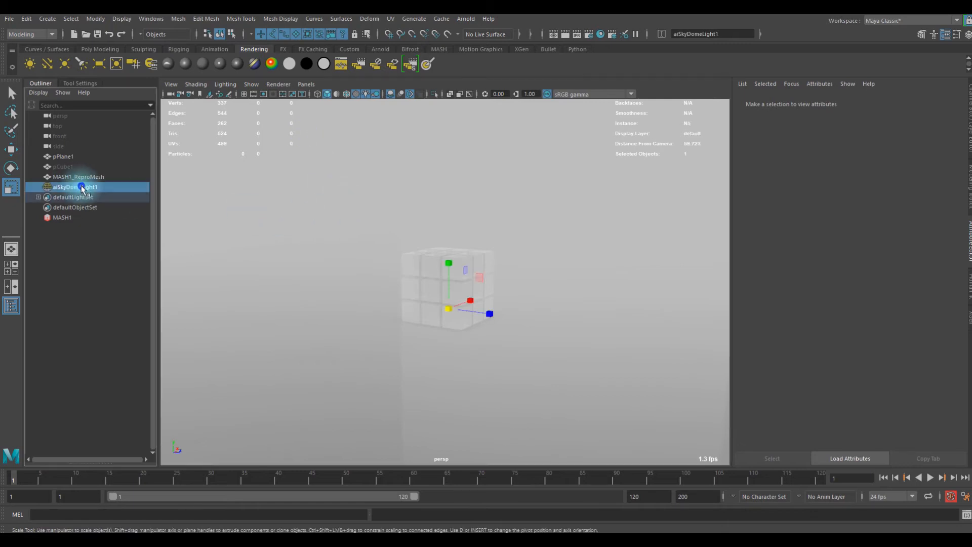
pyautogui.press('h')
pyautogui.click(216, 90)
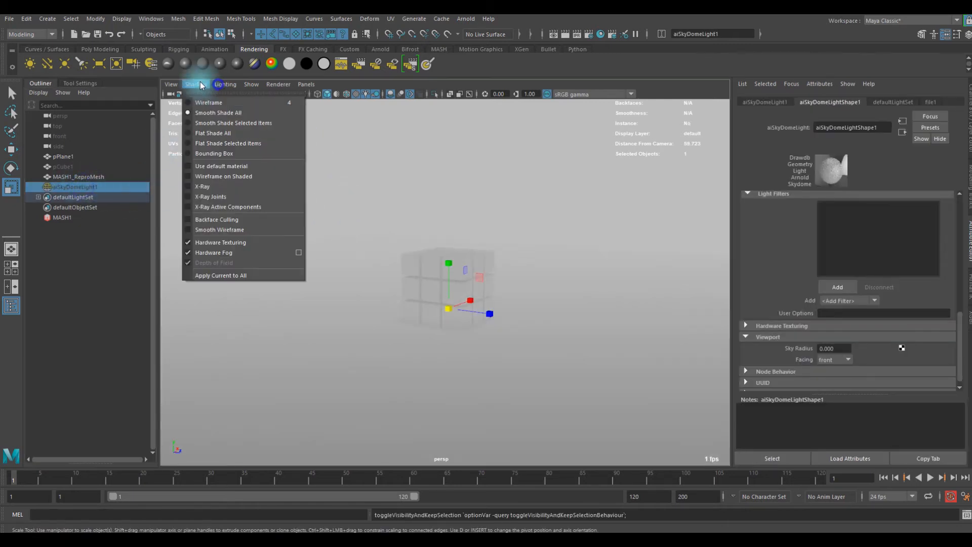
pyautogui.click(218, 253)
pyautogui.keyDown('alt'); pyautogui.moveTo(348, 249); pyautogui.dragTo(387, 260); pyautogui.keyUp('alt')
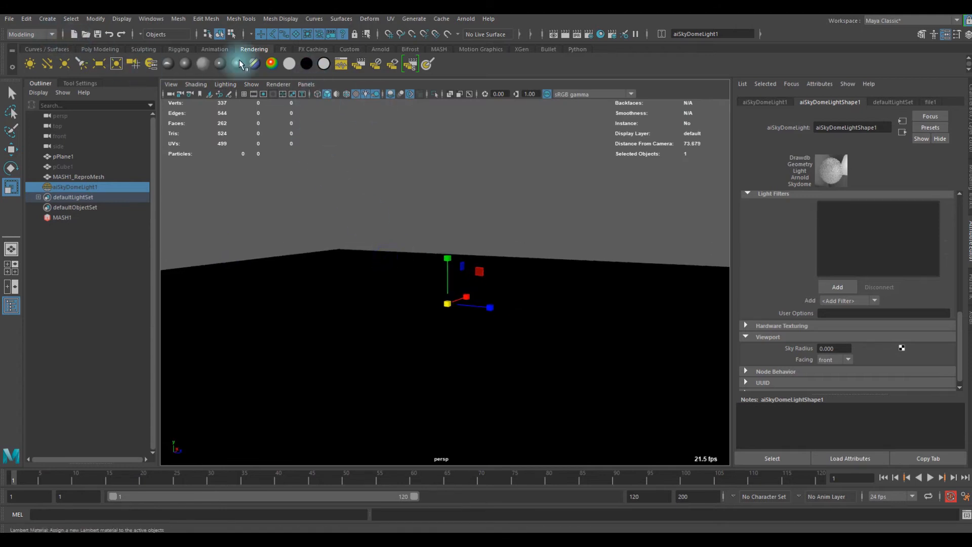
# - Create a directional light and move it up and away to one side of the cube grid
pyautogui.click(48, 63)
pyautogui.press('w')
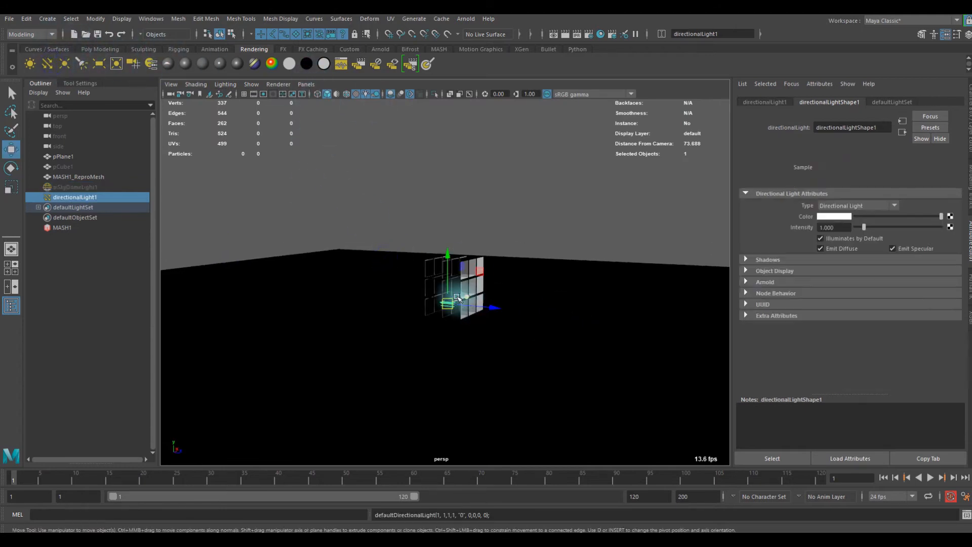
pyautogui.moveTo(510, 243); pyautogui.dragTo(656, 267)
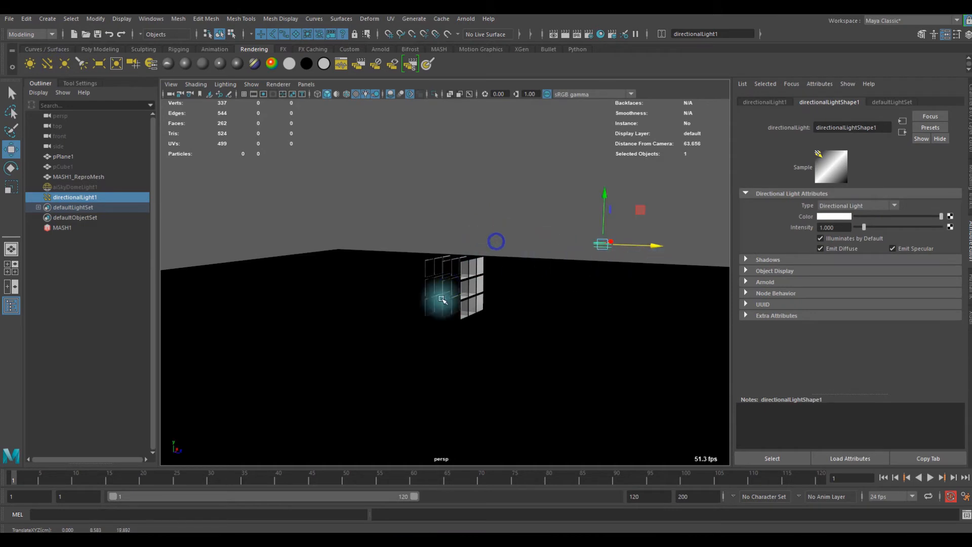
# - Select the cube grid and review the specular and transmission settings of its aiStandardSurface2 material
pyautogui.click(442, 298)
pyautogui.scroll(-3, 901, 102)
pyautogui.scroll(-1, 901, 101)
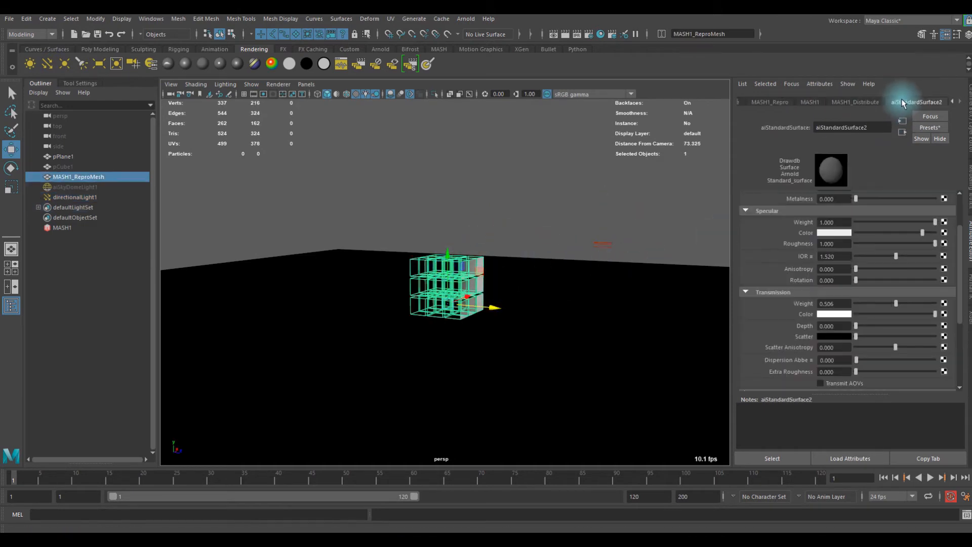
pyautogui.scroll(-4, 859, 307)
pyautogui.scroll(2, 850, 274)
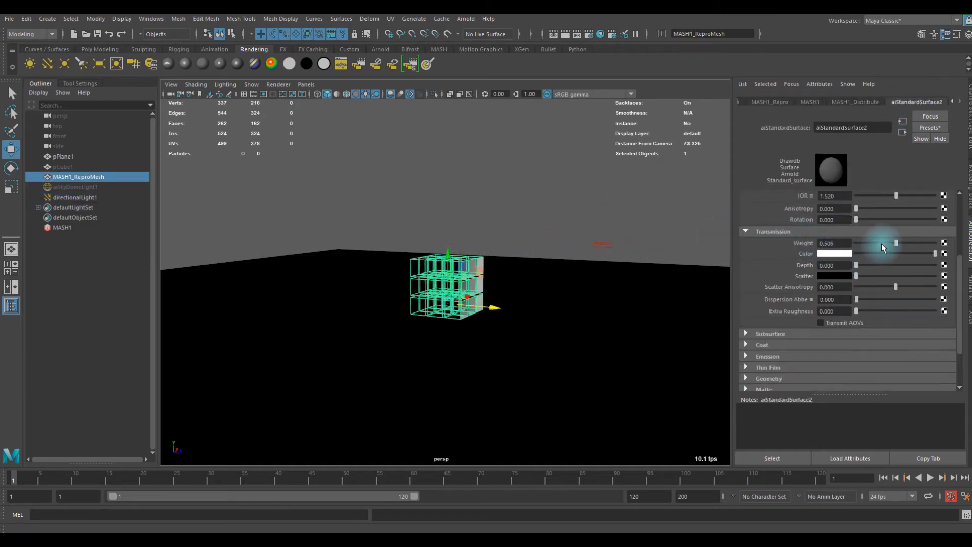
# - Rotate the directional light so that it shines diagonally down onto the cube grid
pyautogui.click(553, 269)
pyautogui.keyDown('alt'); pyautogui.moveTo(554, 268); pyautogui.dragTo(555, 235); pyautogui.keyUp('alt')
pyautogui.click(586, 263)
pyautogui.press('e')
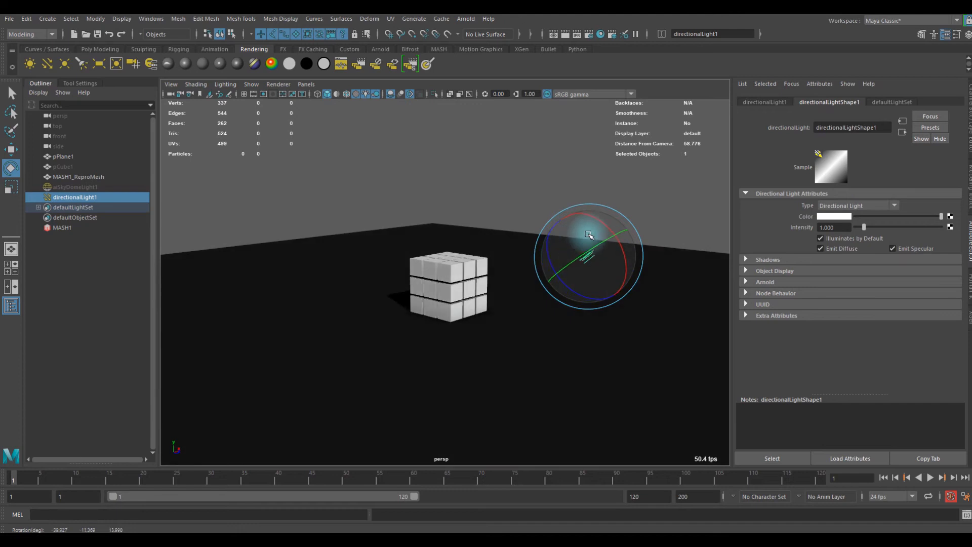
# - Select the ground plane and brighten the base color of its aiStandardSurface1 material to light grey
pyautogui.click(285, 342)
pyautogui.click(904, 102)
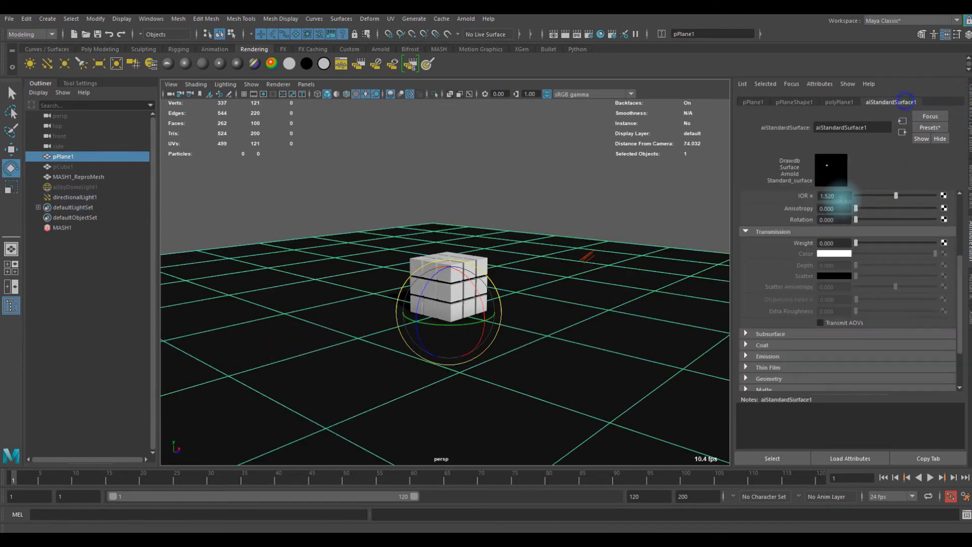
pyautogui.scroll(3, 843, 199)
pyautogui.moveTo(856, 231); pyautogui.dragTo(894, 228)
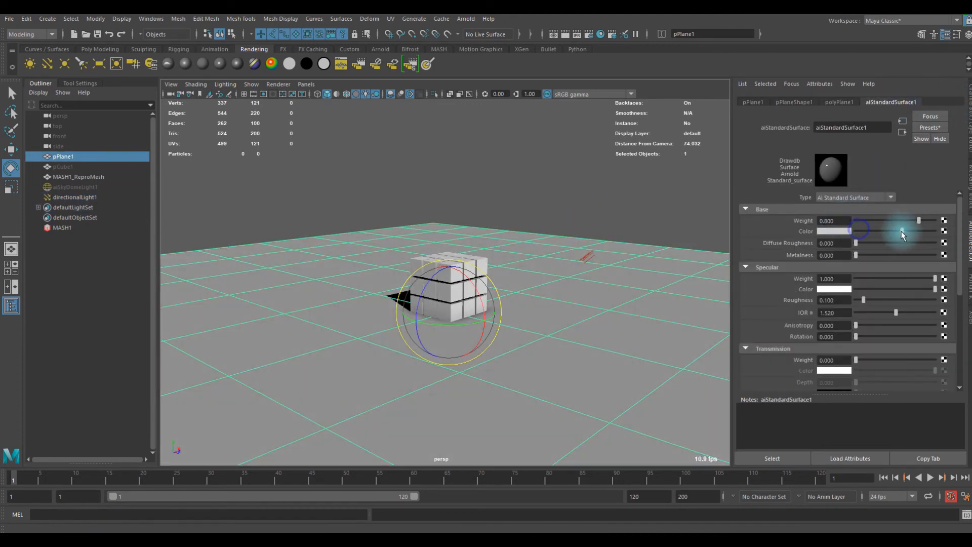
pyautogui.click(358, 243)
# - Examine the edges of the cube grid's shadow on the ground plane from close up and several angles
pyautogui.scroll(5, 386, 285)
pyautogui.moveTo(387, 285)
pyautogui.keyDown('alt'); pyautogui.mouseDown()
pyautogui.moveTo(403, 317)
pyautogui.moveTo(460, 265)
pyautogui.moveTo(386, 321)
pyautogui.moveTo(391, 292)
pyautogui.mouseUp(); pyautogui.keyUp('alt')
pyautogui.scroll(-5, 392, 293)
pyautogui.keyDown('alt'); pyautogui.moveTo(336, 263); pyautogui.dragTo(397, 286); pyautogui.keyUp('alt')
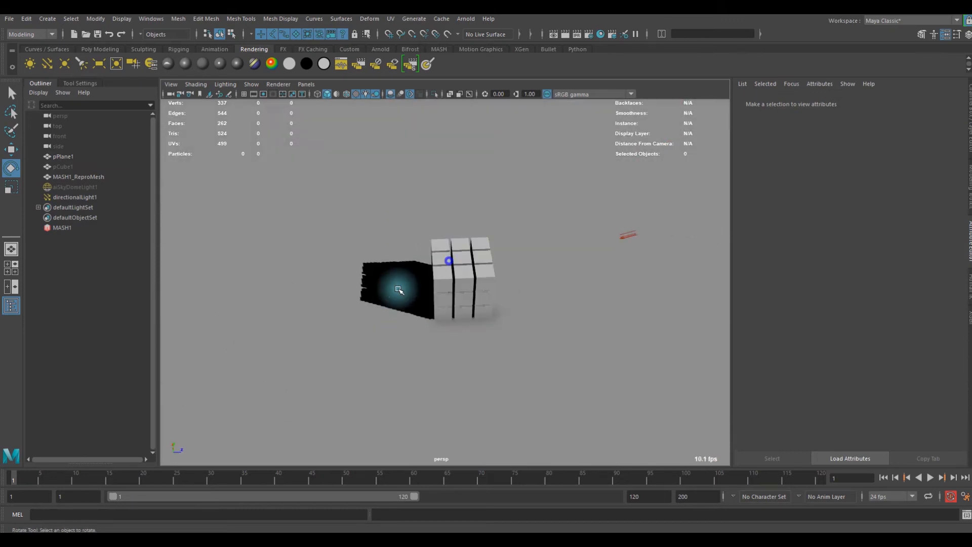
pyautogui.click(315, 352)
pyautogui.scroll(4, 337, 258)
pyautogui.keyDown('alt'); pyautogui.moveTo(336, 259); pyautogui.dragTo(467, 239, button='middle'); pyautogui.keyUp('alt')
pyautogui.scroll(7, 467, 238)
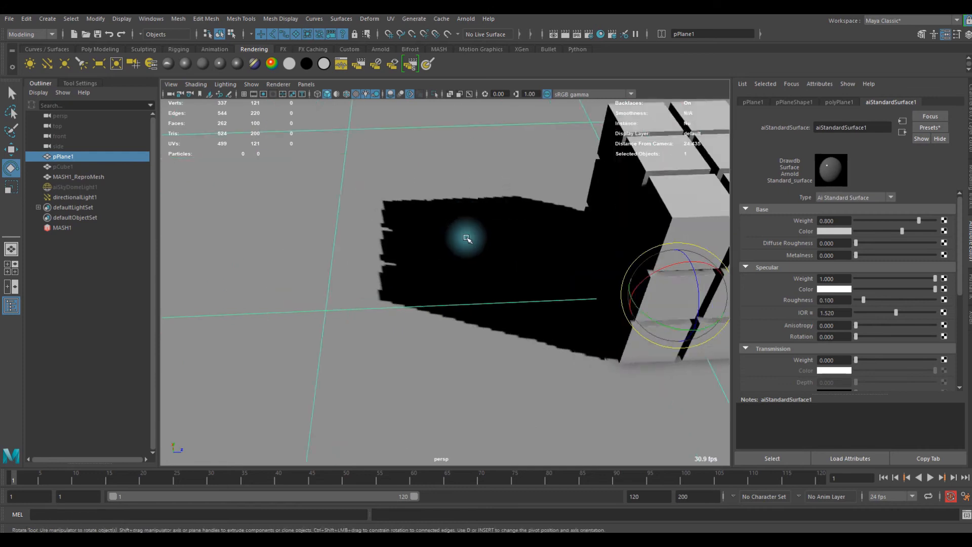
pyautogui.keyDown('alt'); pyautogui.moveTo(365, 247); pyautogui.dragTo(356, 230); pyautogui.keyUp('alt')
pyautogui.keyDown('alt'); pyautogui.moveTo(330, 223); pyautogui.dragTo(438, 234, button='right'); pyautogui.keyUp('alt')
pyautogui.keyDown('alt'); pyautogui.moveTo(417, 251); pyautogui.dragTo(407, 242); pyautogui.keyUp('alt')
pyautogui.keyDown('alt'); pyautogui.moveTo(329, 243); pyautogui.dragTo(364, 242, button='right'); pyautogui.keyUp('alt')
pyautogui.keyDown('alt'); pyautogui.moveTo(334, 238); pyautogui.dragTo(227, 250, button='right'); pyautogui.keyUp('alt')
pyautogui.keyDown('alt'); pyautogui.moveTo(494, 242); pyautogui.dragTo(251, 243, button='right'); pyautogui.keyUp('alt')
pyautogui.keyDown('alt'); pyautogui.moveTo(572, 240); pyautogui.dragTo(395, 239, button='middle'); pyautogui.keyUp('alt')
pyautogui.keyDown('alt'); pyautogui.moveTo(395, 238); pyautogui.dragTo(455, 219); pyautogui.keyUp('alt')
pyautogui.keyDown('alt'); pyautogui.moveTo(302, 245); pyautogui.dragTo(555, 285, button='right'); pyautogui.keyUp('alt')
pyautogui.keyDown('alt'); pyautogui.moveTo(510, 278); pyautogui.dragTo(530, 299); pyautogui.keyUp('alt')
pyautogui.keyDown('alt'); pyautogui.moveTo(530, 299); pyautogui.dragTo(324, 280, button='right'); pyautogui.keyUp('alt')
pyautogui.keyDown('alt'); pyautogui.moveTo(470, 276); pyautogui.dragTo(472, 256, button='middle'); pyautogui.keyUp('alt')
pyautogui.moveTo(396, 251)
pyautogui.keyDown('alt'); pyautogui.mouseDown()
pyautogui.moveTo(422, 233)
pyautogui.moveTo(397, 257)
pyautogui.mouseUp(); pyautogui.keyUp('alt')
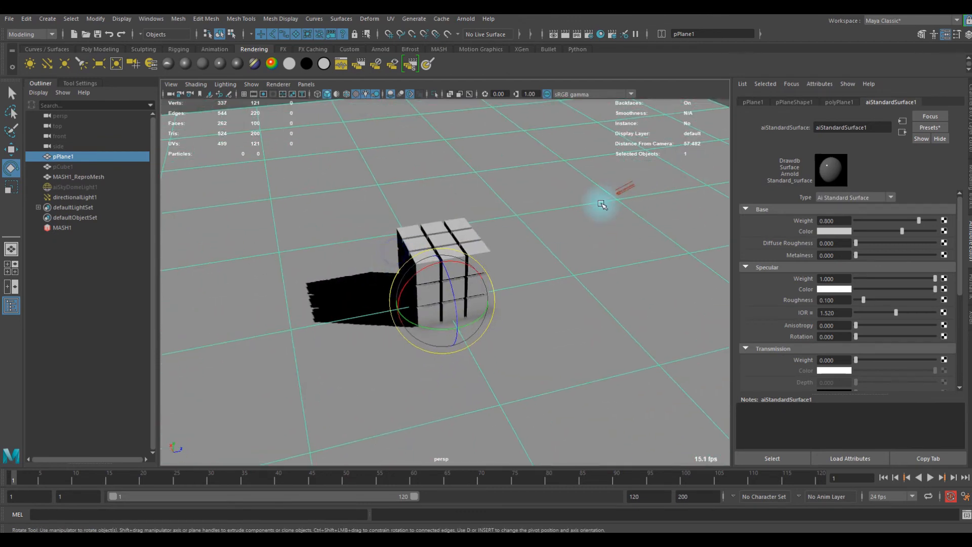
# - Select the directional light and enable depth map shadows in its shadow attributes
pyautogui.keyDown('alt'); pyautogui.moveTo(602, 205); pyautogui.dragTo(619, 183); pyautogui.keyUp('alt')
pyautogui.click(601, 193)
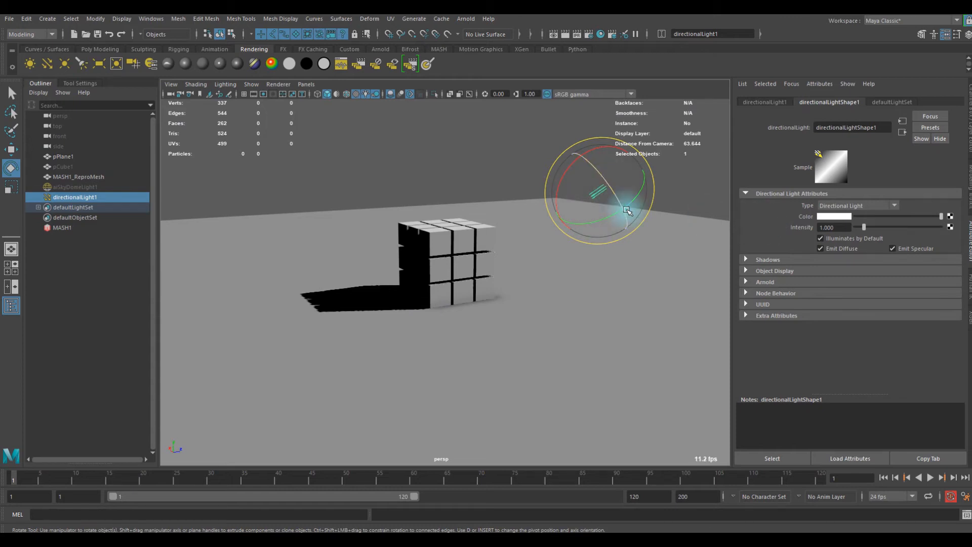
pyautogui.click(765, 260)
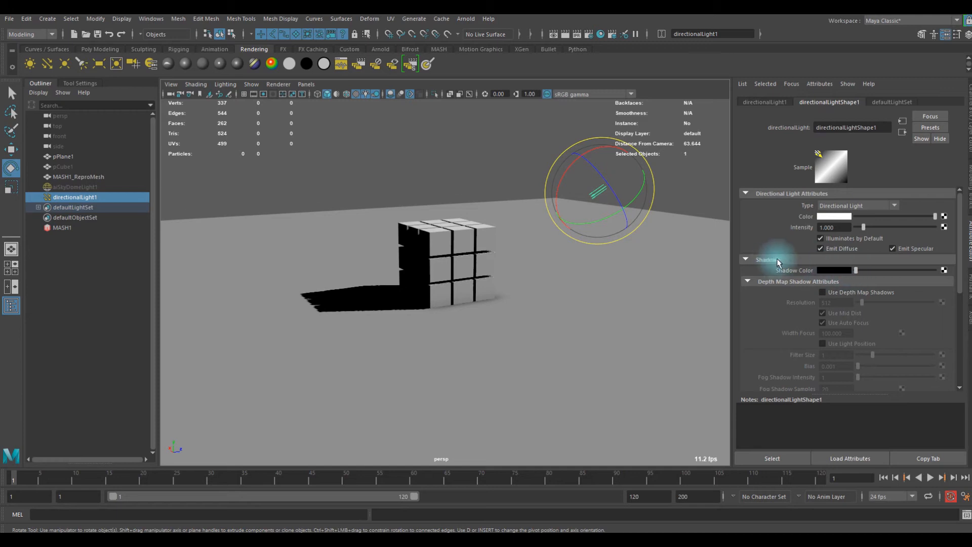
pyautogui.scroll(-3, 778, 262)
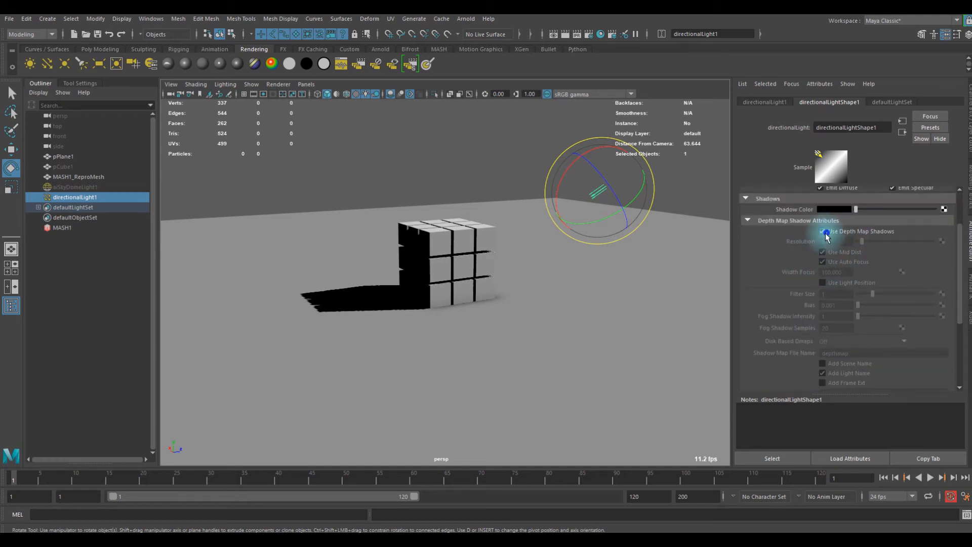
pyautogui.click(825, 232)
# - Set the directional light's depth map shadow resolution to 8192 and check the shadow edge up close
pyautogui.keyDown('alt'); pyautogui.moveTo(466, 263); pyautogui.dragTo(455, 306); pyautogui.keyUp('alt')
pyautogui.keyDown('alt'); pyautogui.moveTo(391, 286); pyautogui.dragTo(676, 265, button='right'); pyautogui.keyUp('alt')
pyautogui.keyDown('alt'); pyautogui.moveTo(677, 265); pyautogui.dragTo(720, 268, button='middle'); pyautogui.keyUp('alt')
pyautogui.keyDown('alt'); pyautogui.moveTo(541, 268); pyautogui.dragTo(582, 267, button='right'); pyautogui.keyUp('alt')
pyautogui.keyDown('alt'); pyautogui.moveTo(570, 265); pyautogui.dragTo(549, 256); pyautogui.keyUp('alt')
pyautogui.keyDown('alt'); pyautogui.moveTo(612, 258); pyautogui.dragTo(542, 266, button='right'); pyautogui.keyUp('alt')
pyautogui.moveTo(535, 265)
pyautogui.keyDown('alt'); pyautogui.mouseDown()
pyautogui.moveTo(512, 256)
pyautogui.moveTo(540, 263)
pyautogui.mouseUp(); pyautogui.keyUp('alt')
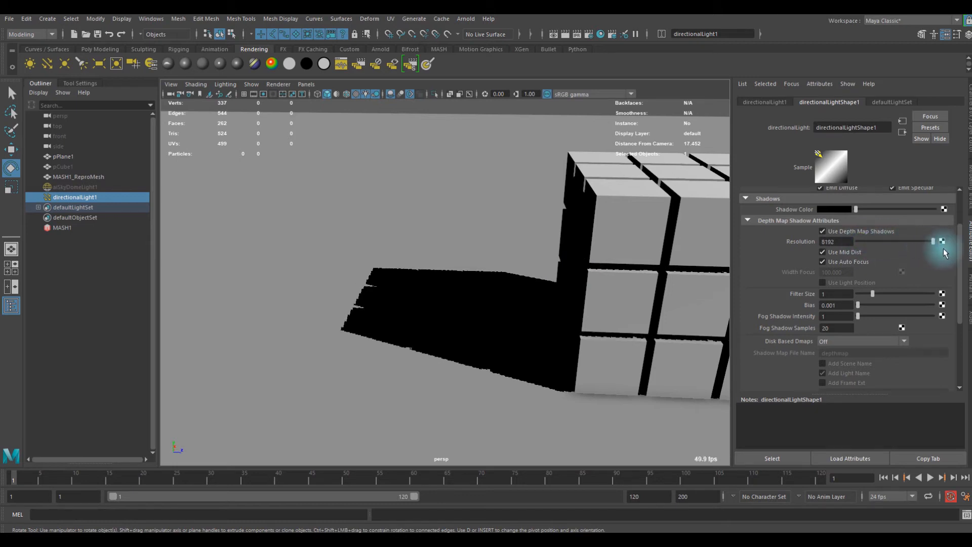
pyautogui.keyDown('alt'); pyautogui.moveTo(402, 287); pyautogui.dragTo(482, 274); pyautogui.keyUp('alt')
# - Set the directional light's depth map shadow filter size to 5
pyautogui.scroll(-3, 810, 253)
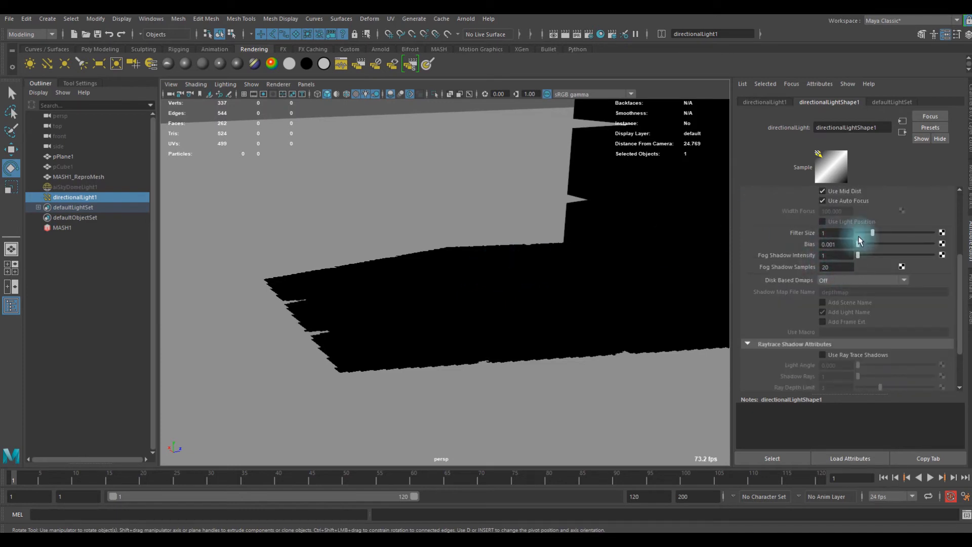
pyautogui.moveTo(874, 233); pyautogui.dragTo(971, 251)
pyautogui.keyDown('alt'); pyautogui.moveTo(516, 311); pyautogui.dragTo(468, 315); pyautogui.keyUp('alt')
pyautogui.keyDown('alt'); pyautogui.moveTo(468, 314); pyautogui.dragTo(463, 305, button='right'); pyautogui.keyUp('alt')
pyautogui.keyDown('alt'); pyautogui.moveTo(462, 304); pyautogui.dragTo(441, 305); pyautogui.keyUp('alt')
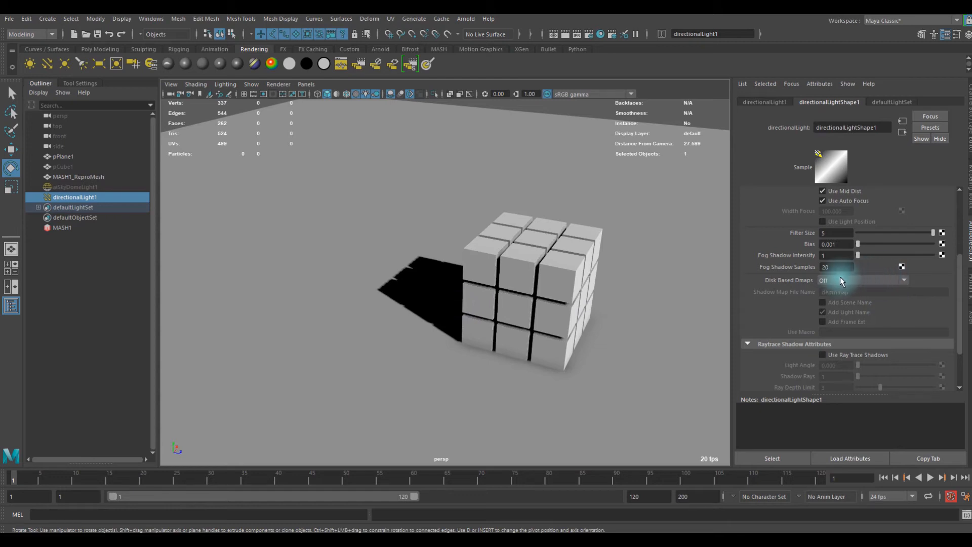
# - Examine the filtered shadow edges around the cube grid, comparing them with Use Mid Dist off and on
pyautogui.scroll(-3, 840, 277)
pyautogui.scroll(6, 840, 276)
pyautogui.keyDown('alt'); pyautogui.moveTo(445, 275); pyautogui.dragTo(511, 279); pyautogui.keyUp('alt')
pyautogui.keyDown('alt'); pyautogui.moveTo(463, 275); pyautogui.dragTo(633, 295, button='right'); pyautogui.keyUp('alt')
pyautogui.keyDown('alt'); pyautogui.moveTo(634, 295); pyautogui.dragTo(618, 304); pyautogui.keyUp('alt')
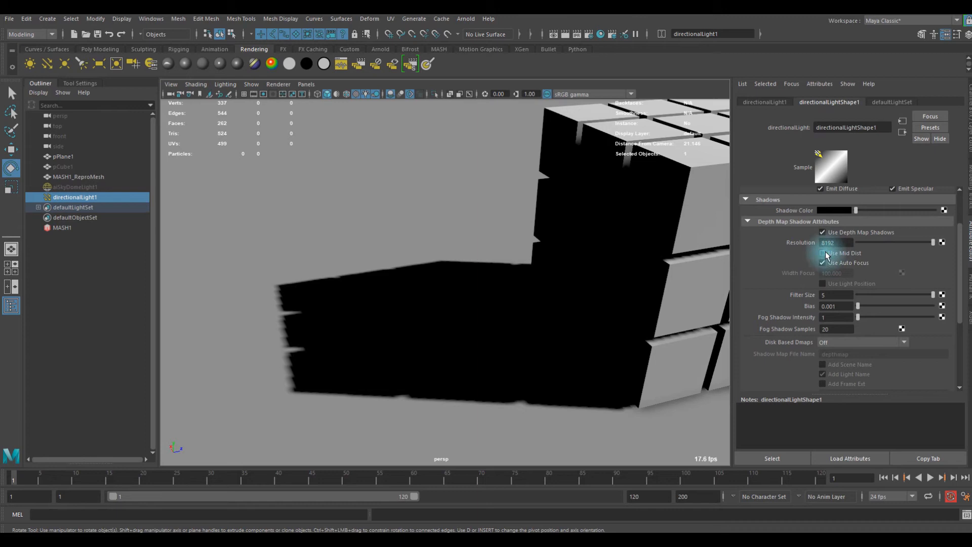
pyautogui.scroll(-3, 662, 268)
pyautogui.keyDown('alt'); pyautogui.moveTo(614, 274); pyautogui.dragTo(569, 282); pyautogui.keyUp('alt')
pyautogui.scroll(-5, 586, 271)
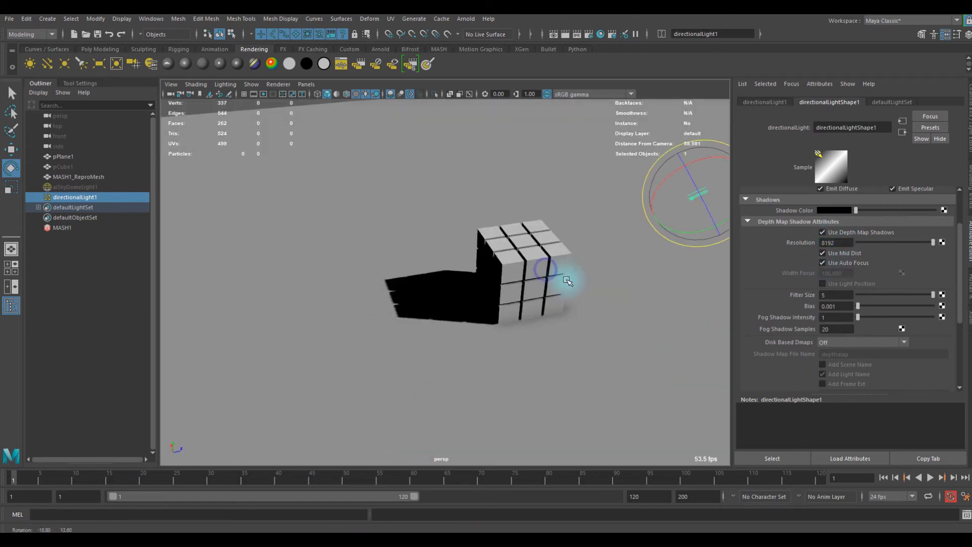
# - Lighten the directional light's shadow color from black to a mid grey
pyautogui.scroll(-3, 899, 318)
pyautogui.scroll(4, 889, 317)
pyautogui.scroll(2, 890, 317)
pyautogui.moveTo(856, 270)
pyautogui.mouseDown()
pyautogui.moveTo(897, 274)
pyautogui.moveTo(861, 274)
pyautogui.moveTo(871, 275)
pyautogui.mouseUp()
pyautogui.scroll(2, 457, 317)
pyautogui.scroll(4, 457, 316)
pyautogui.scroll(-4, 466, 317)
pyautogui.keyDown('alt'); pyautogui.moveTo(492, 314); pyautogui.dragTo(576, 304); pyautogui.keyUp('alt')
pyautogui.scroll(5, 435, 279)
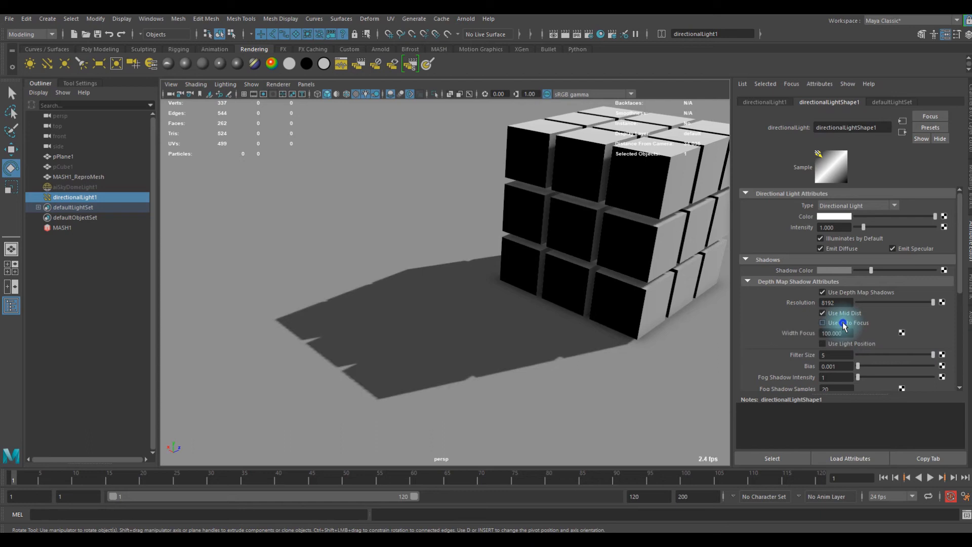
# - Turn off Use Auto Focus for the depth map shadows after comparing the shadow with it off and on
pyautogui.scroll(5, 371, 358)
pyautogui.scroll(-5, 437, 352)
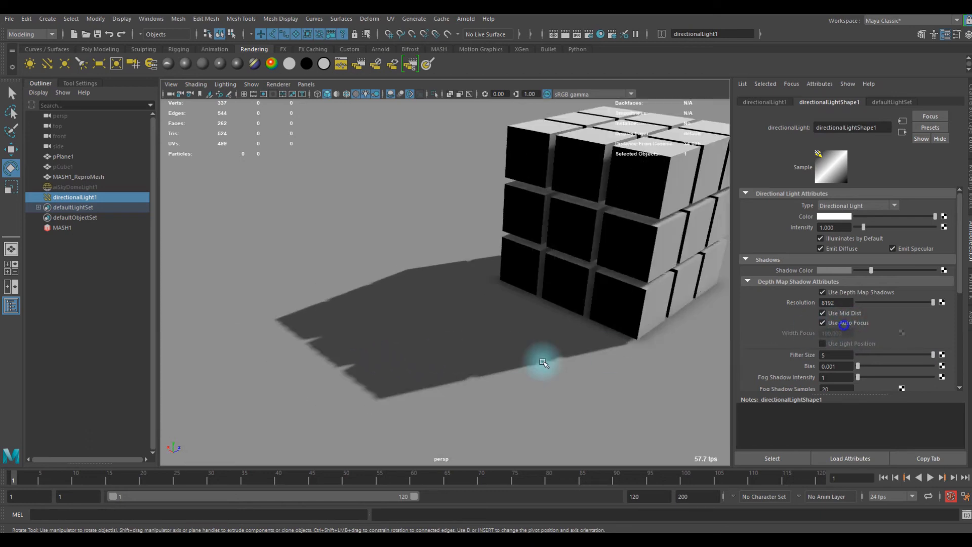
pyautogui.scroll(-5, 546, 354)
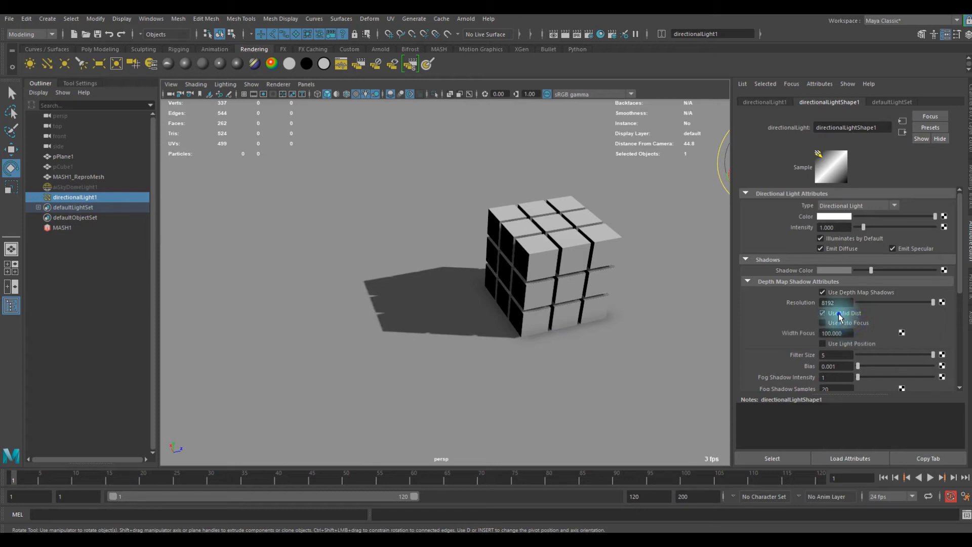
pyautogui.scroll(-5, 462, 367)
pyautogui.keyDown('alt'); pyautogui.moveTo(521, 354); pyautogui.dragTo(509, 344); pyautogui.keyUp('alt')
pyautogui.scroll(4, 559, 354)
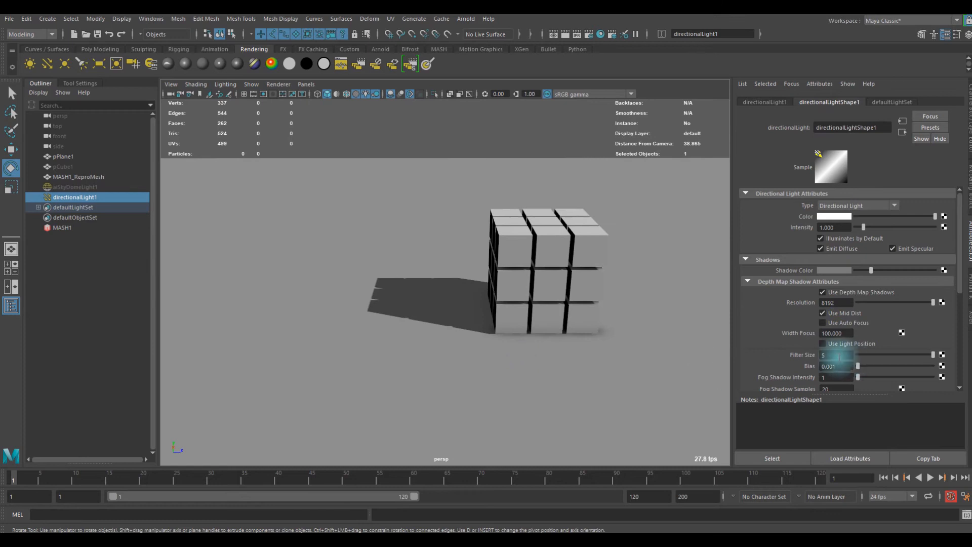
# - Turn on Use Light Position for the directional light's depth map shadows and inspect the cube grid's shadow
pyautogui.click(825, 347)
pyautogui.scroll(-5, 485, 323)
pyautogui.keyDown('alt'); pyautogui.moveTo(523, 321); pyautogui.dragTo(482, 310); pyautogui.keyUp('alt')
pyautogui.scroll(5, 481, 310)
# - Unhide the original pCube1 cube inside the MASH cube grid
pyautogui.click(485, 300)
pyautogui.press('w')
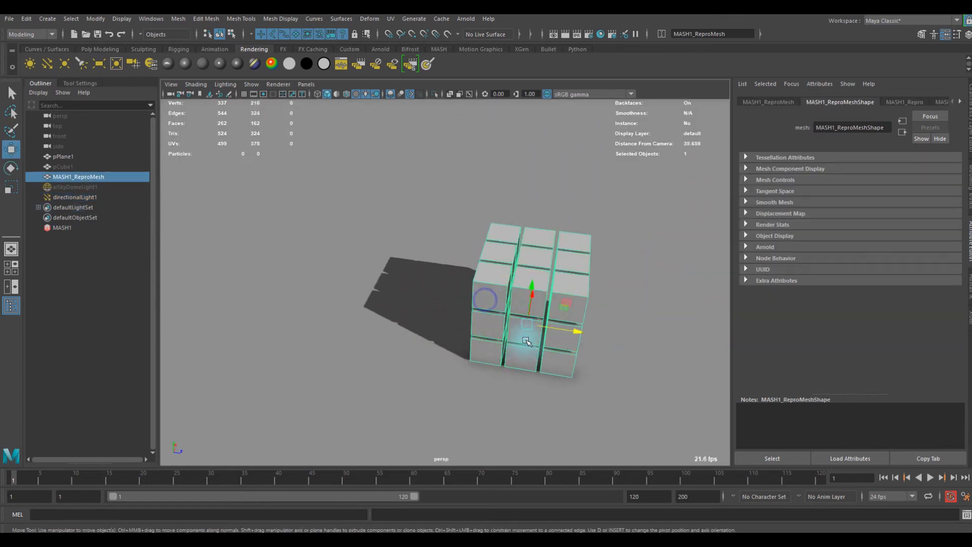
pyautogui.keyDown('alt'); pyautogui.moveTo(544, 331); pyautogui.dragTo(410, 295); pyautogui.keyUp('alt')
pyautogui.click(65, 156)
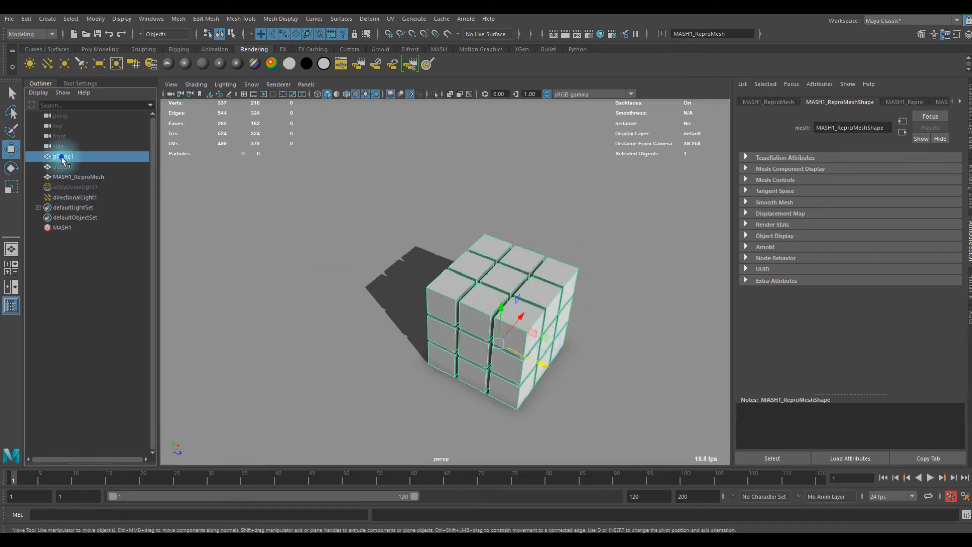
pyautogui.click(74, 167)
pyautogui.press('h')
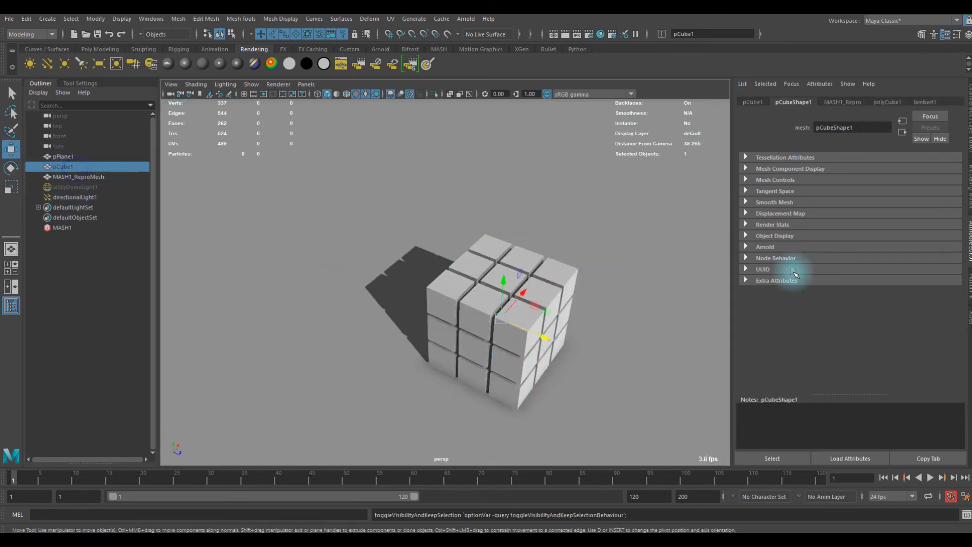
# - Move pCube1 out of the cube grid to a separate position well away from it
pyautogui.click(532, 282)
pyautogui.keyDown('shift'); pyautogui.moveTo(532, 282); pyautogui.dragTo(724, 143); pyautogui.keyUp('shift')
pyautogui.scroll(-4, 465, 248)
pyautogui.keyDown('alt'); pyautogui.moveTo(463, 254); pyautogui.dragTo(592, 229); pyautogui.keyUp('alt')
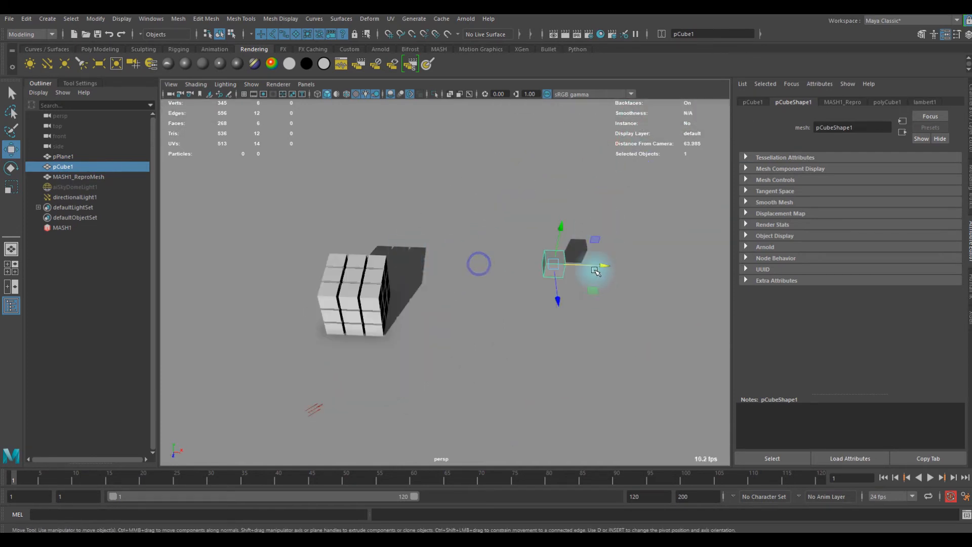
pyautogui.moveTo(595, 271); pyautogui.dragTo(641, 267)
pyautogui.scroll(-3, 520, 281)
pyautogui.moveTo(520, 281)
pyautogui.keyDown('alt'); pyautogui.mouseDown()
pyautogui.moveTo(572, 269)
pyautogui.moveTo(514, 295)
pyautogui.mouseUp(); pyautogui.keyUp('alt')
pyautogui.scroll(4, 481, 302)
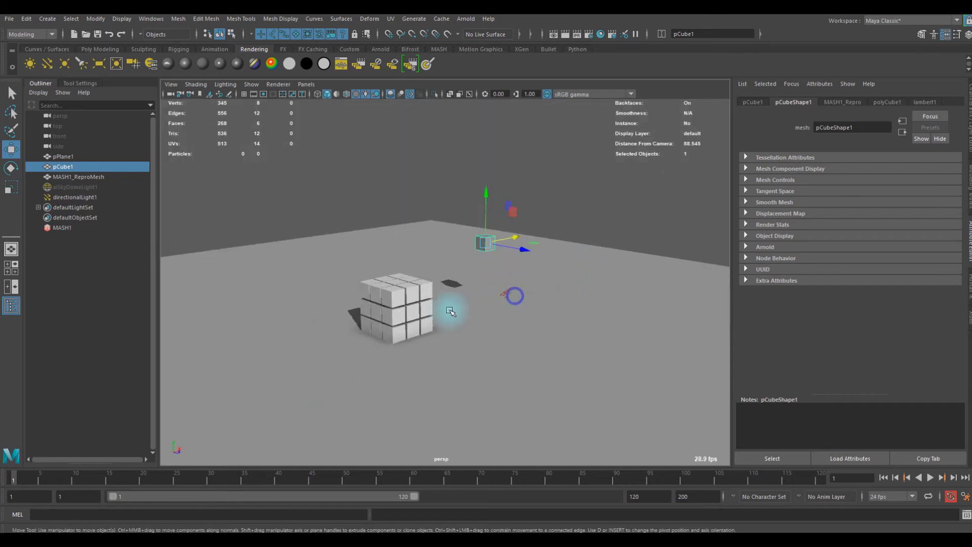
pyautogui.keyDown('alt'); pyautogui.moveTo(449, 311); pyautogui.dragTo(498, 304, button='middle'); pyautogui.keyUp('alt')
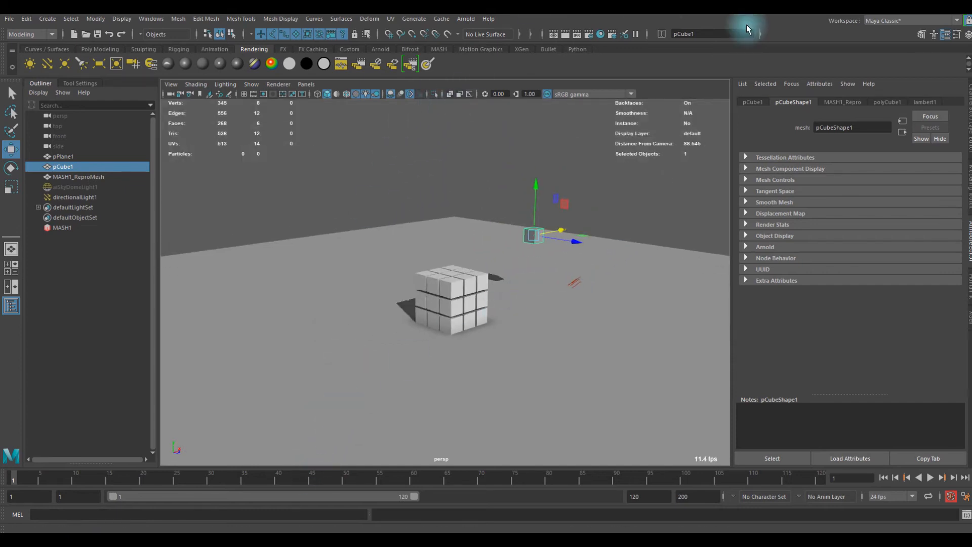
pyautogui.scroll(-3, 534, 260)
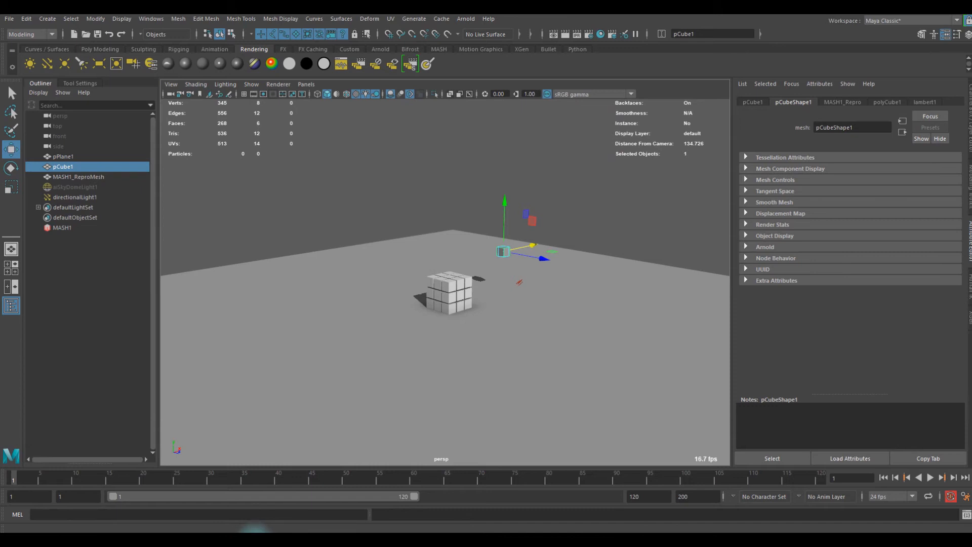
# - Switch to the Maya window with the car wheel scene and examine the rim and tire from several angles
pyautogui.moveTo(274, 529)
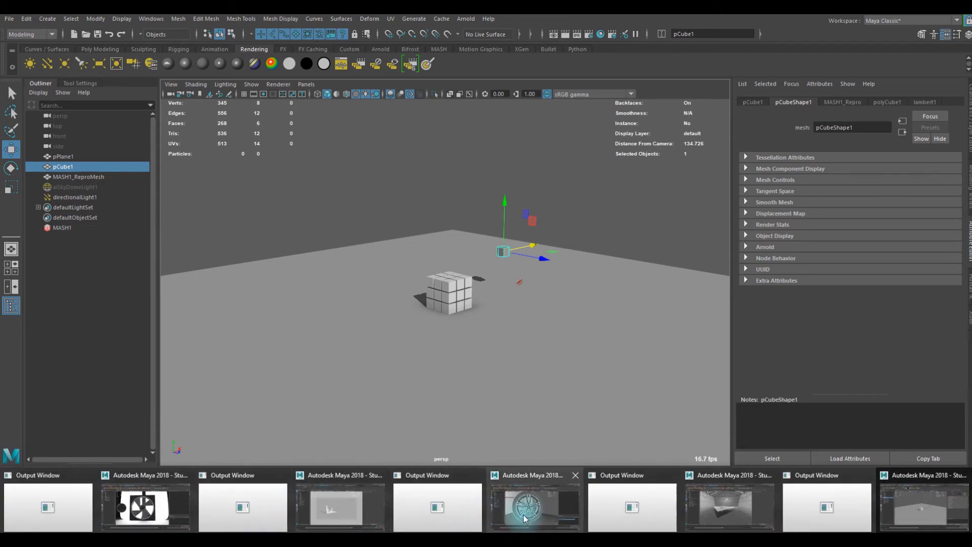
pyautogui.click(545, 505)
pyautogui.scroll(-3, 487, 387)
pyautogui.keyDown('alt'); pyautogui.moveTo(419, 310); pyautogui.dragTo(392, 302); pyautogui.keyUp('alt')
pyautogui.keyDown('alt'); pyautogui.moveTo(392, 302); pyautogui.dragTo(681, 336, button='right'); pyautogui.keyUp('alt')
pyautogui.keyDown('alt'); pyautogui.moveTo(681, 337); pyautogui.dragTo(427, 297); pyautogui.keyUp('alt')
pyautogui.keyDown('alt'); pyautogui.moveTo(426, 297); pyautogui.dragTo(486, 297, button='right'); pyautogui.keyUp('alt')
pyautogui.keyDown('alt'); pyautogui.moveTo(486, 297); pyautogui.dragTo(397, 280); pyautogui.keyUp('alt')
pyautogui.keyDown('alt'); pyautogui.moveTo(397, 280); pyautogui.dragTo(532, 317, button='right'); pyautogui.keyUp('alt')
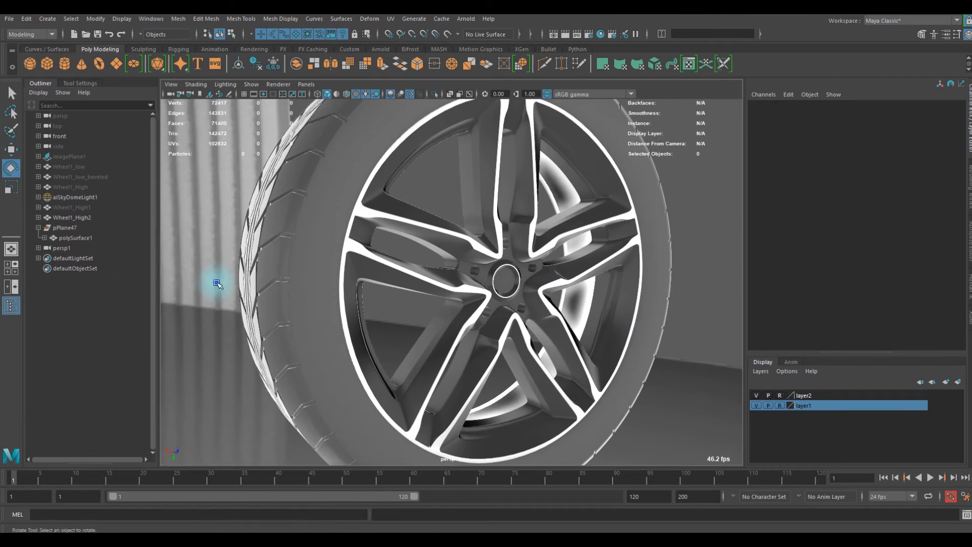
pyautogui.keyDown('alt'); pyautogui.moveTo(729, 283); pyautogui.dragTo(407, 357, button='right'); pyautogui.keyUp('alt')
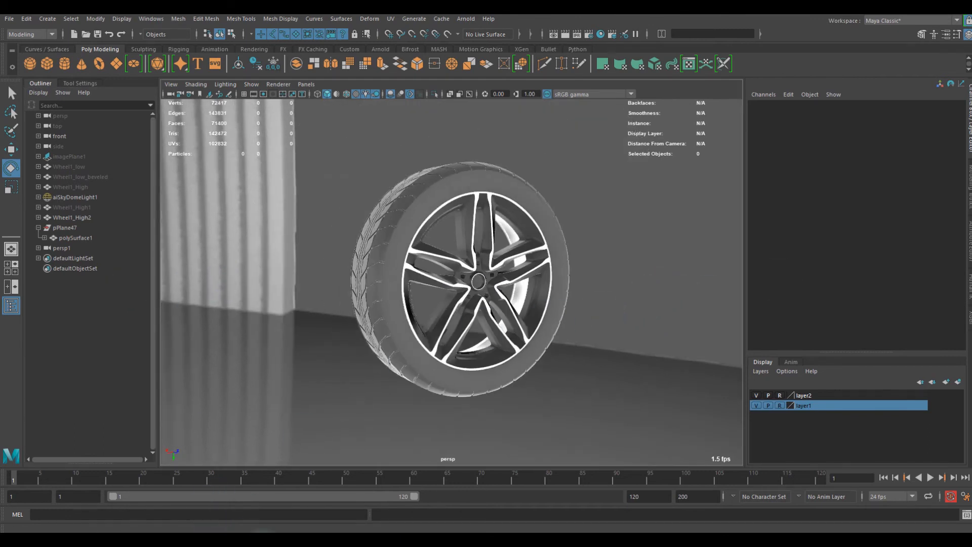
# - Switch to the Maya window with the aircraft hangar scene, select the hangar mesh and look around the interior
pyautogui.moveTo(508, 503)
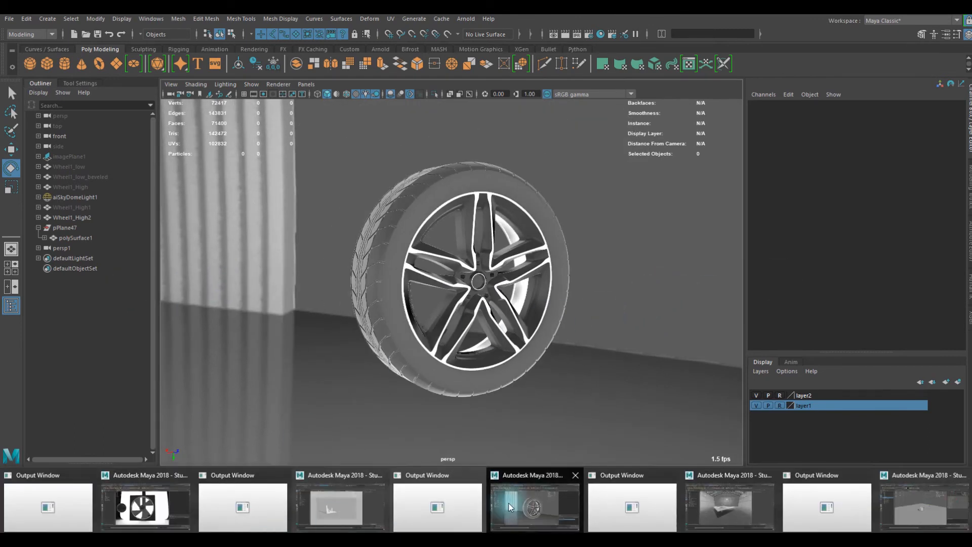
pyautogui.click(707, 512)
pyautogui.keyDown('alt'); pyautogui.moveTo(494, 326); pyautogui.dragTo(333, 201); pyautogui.keyUp('alt')
pyautogui.click(333, 202)
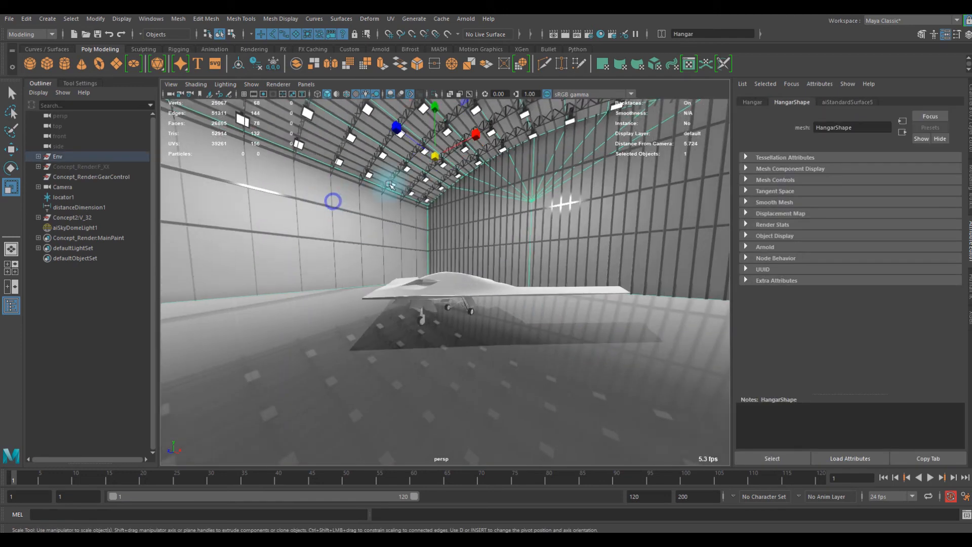
pyautogui.keyDown('alt'); pyautogui.moveTo(458, 266); pyautogui.dragTo(413, 349); pyautogui.keyUp('alt')
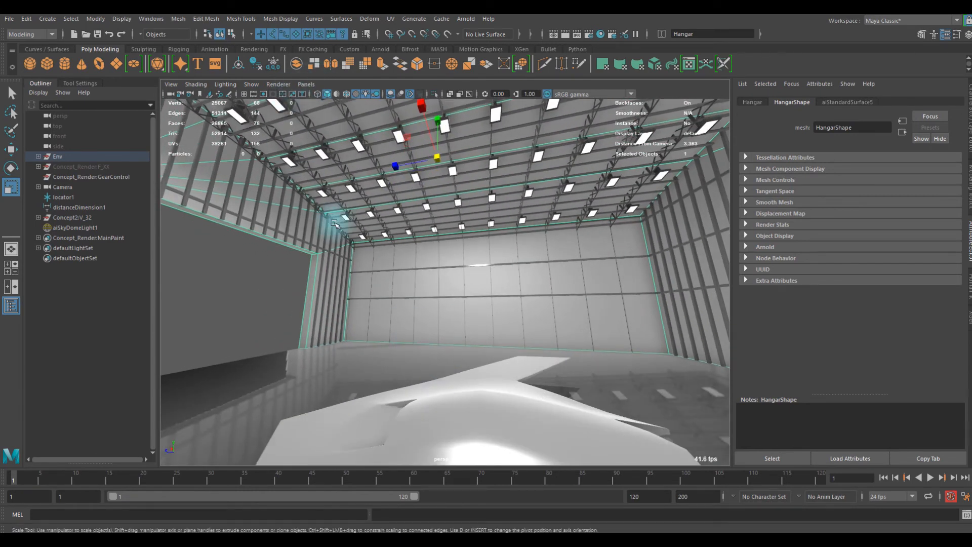
# - Select the hangar scene's persp camera and inspect the camera type options in its Arnold attributes
pyautogui.click(306, 84)
pyautogui.moveTo(403, 90)
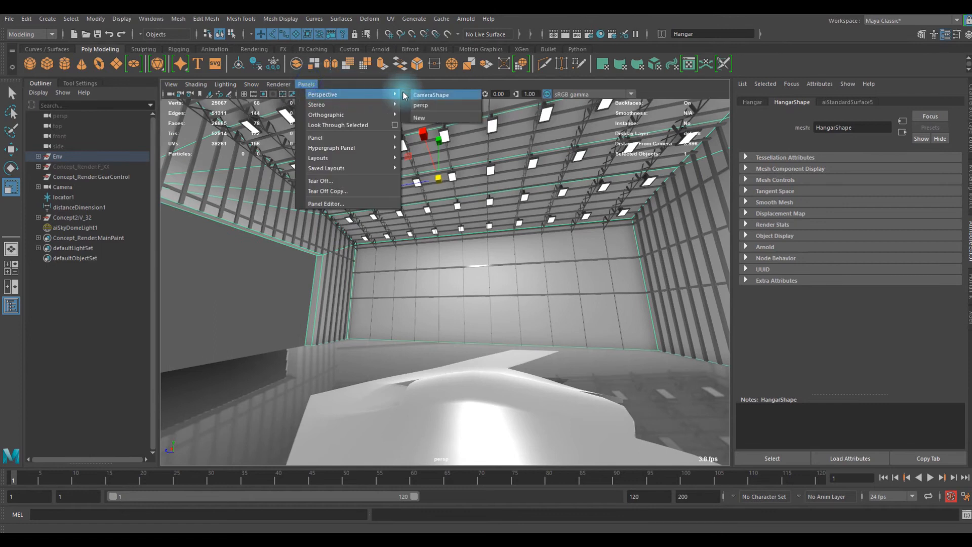
pyautogui.click(401, 90)
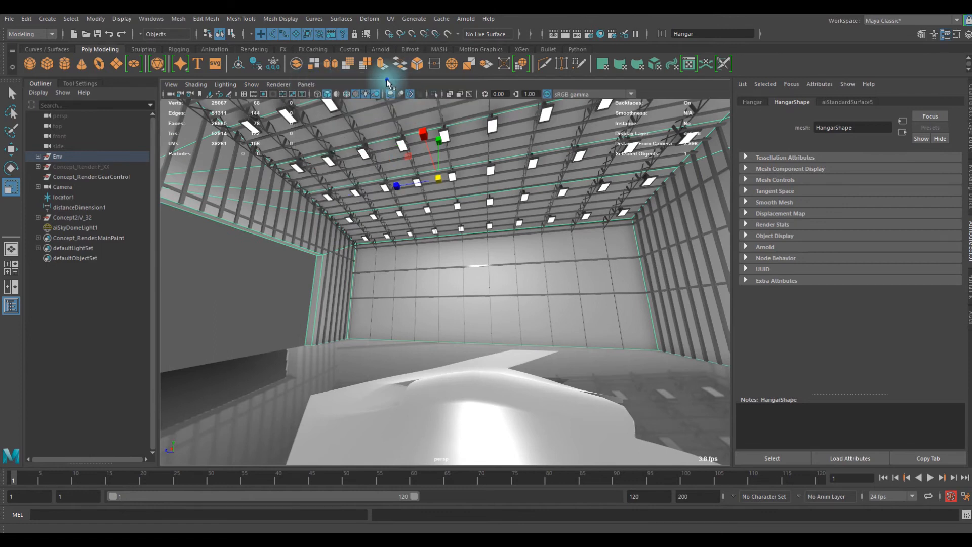
pyautogui.click(310, 84)
pyautogui.moveTo(403, 94)
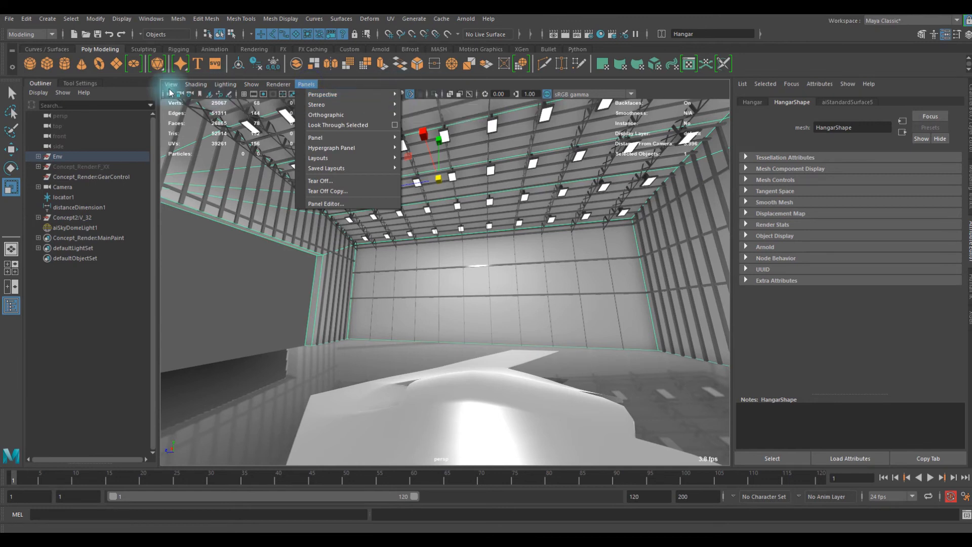
pyautogui.click(421, 106)
pyautogui.scroll(-5, 794, 273)
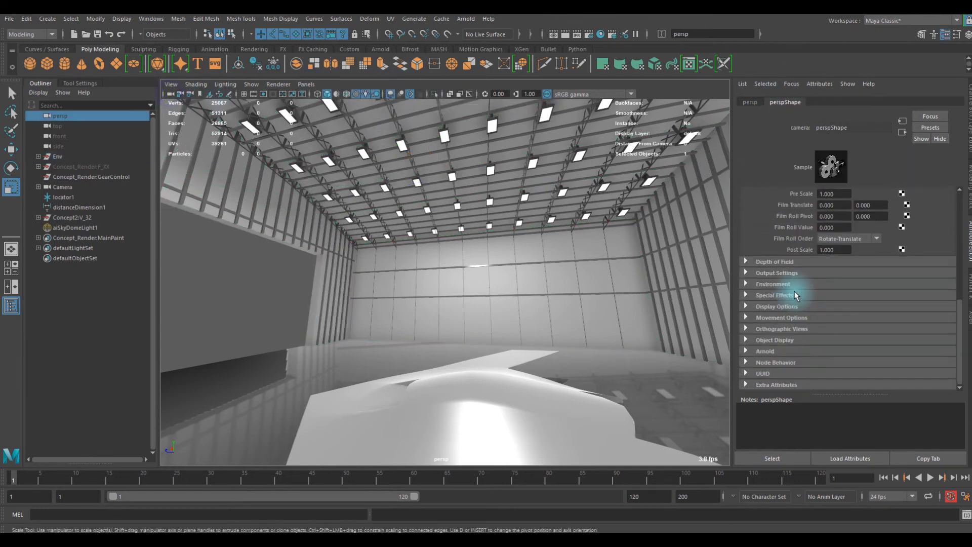
pyautogui.click(765, 351)
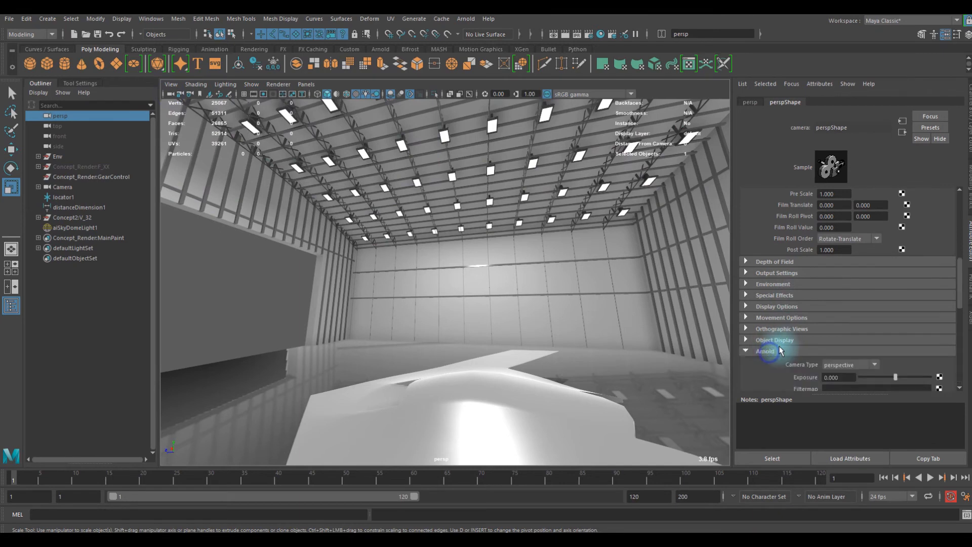
pyautogui.scroll(-2, 826, 338)
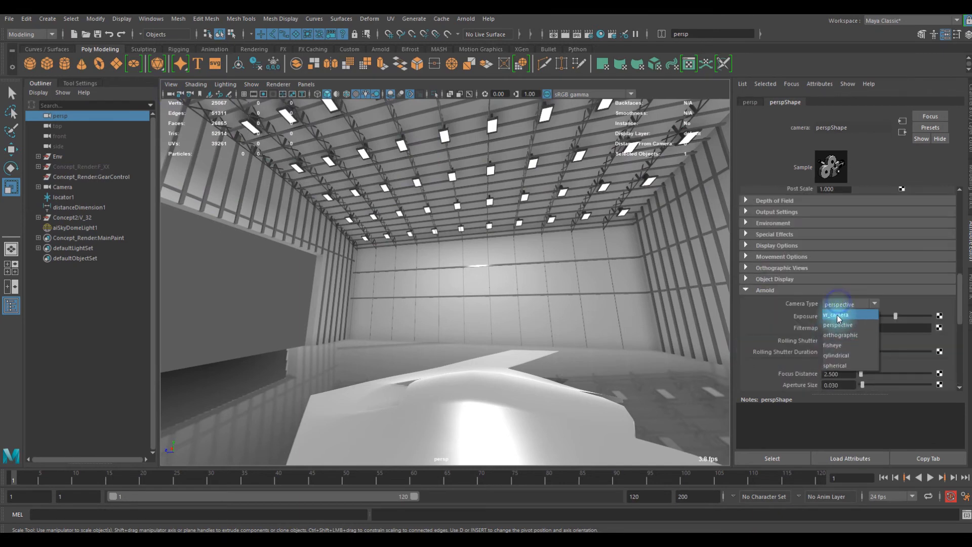
pyautogui.click(842, 303)
# - Inspect the attributes of Camera, the Concept2:V_32 group and locator1 in the hangar scene
pyautogui.keyDown('alt'); pyautogui.moveTo(587, 337); pyautogui.dragTo(468, 280); pyautogui.keyUp('alt')
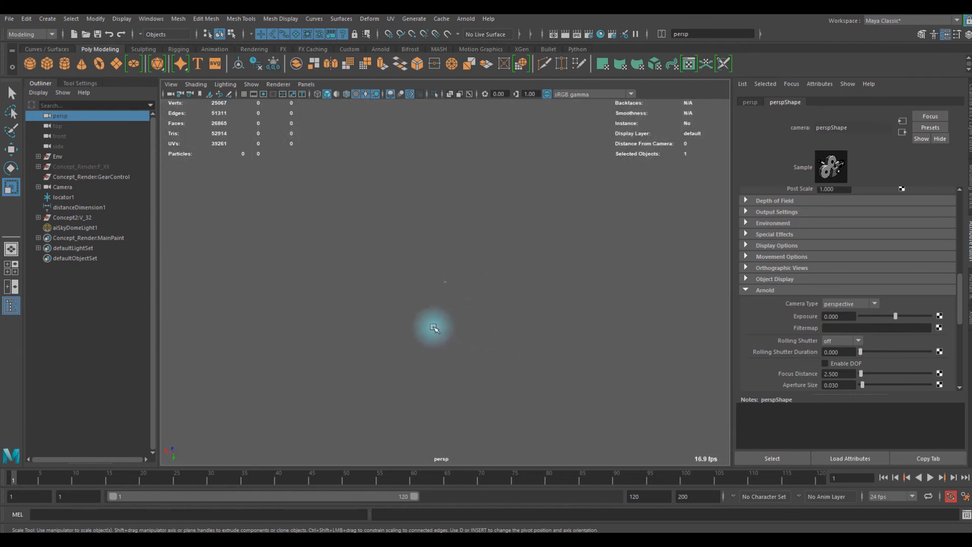
pyautogui.click(73, 187)
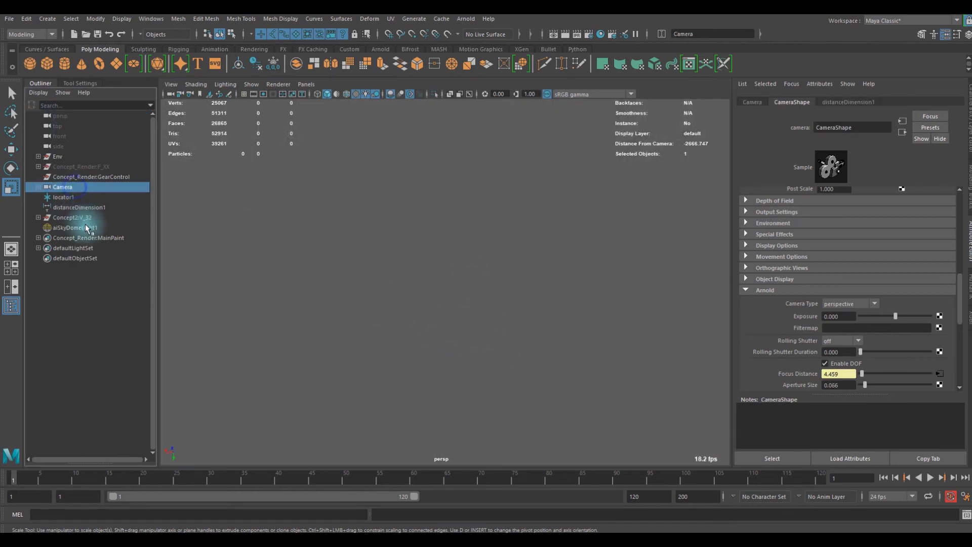
pyautogui.click(85, 217)
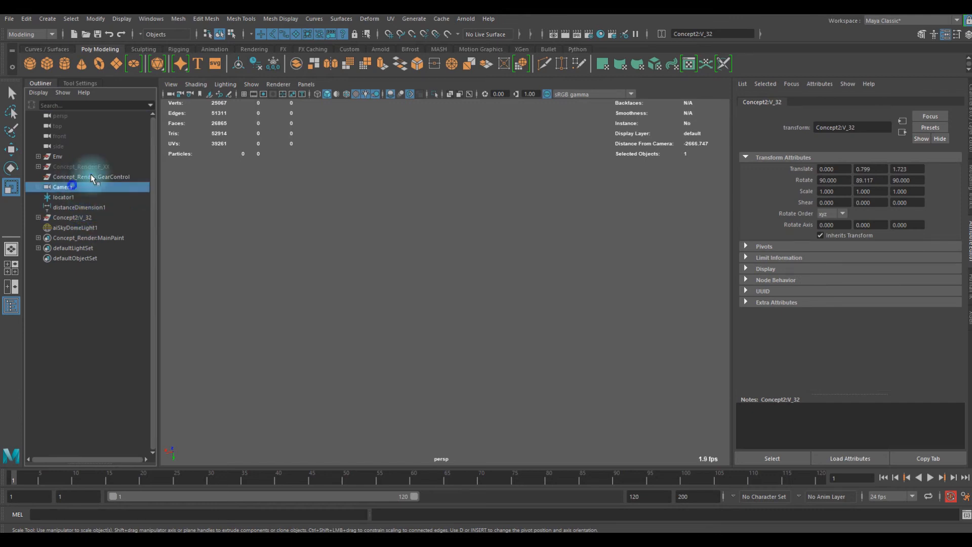
pyautogui.click(78, 197)
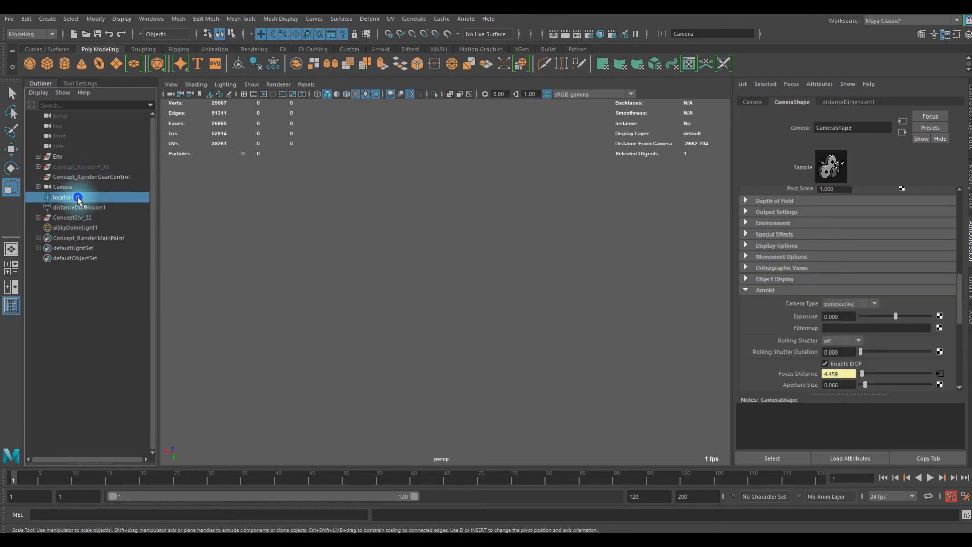
pyautogui.click(252, 84)
pyautogui.click(274, 188)
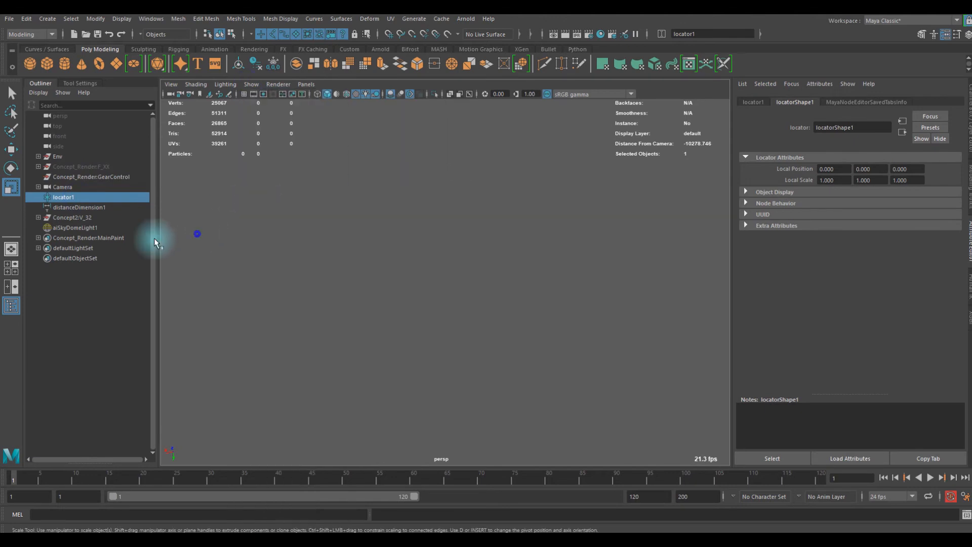
# - Expand the Concept2:V_32 group and frame its polySurface9 mesh in the perspective view
pyautogui.click(80, 217)
pyautogui.click(38, 217)
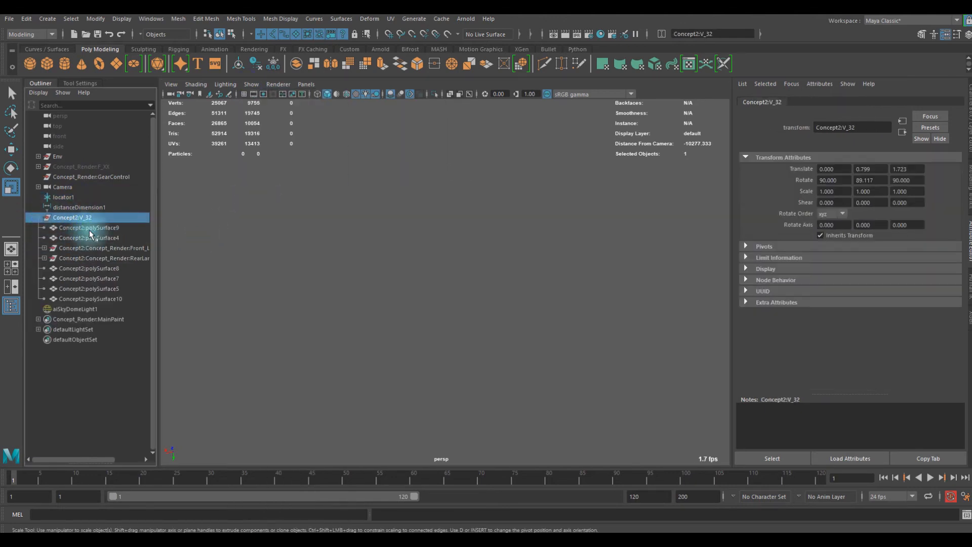
pyautogui.click(90, 228)
pyautogui.keyDown('alt'); pyautogui.moveTo(486, 324); pyautogui.dragTo(444, 263); pyautogui.keyUp('alt')
pyautogui.scroll(-10, 452, 300)
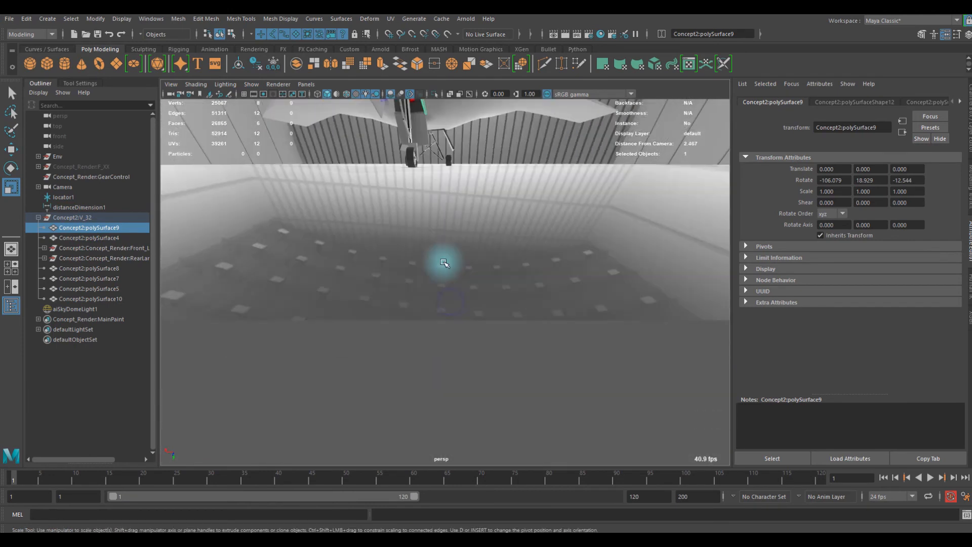
# - Frame the aircraft's front landing gear and look around the aircraft inside the hangar
pyautogui.click(113, 248)
pyautogui.press('f')
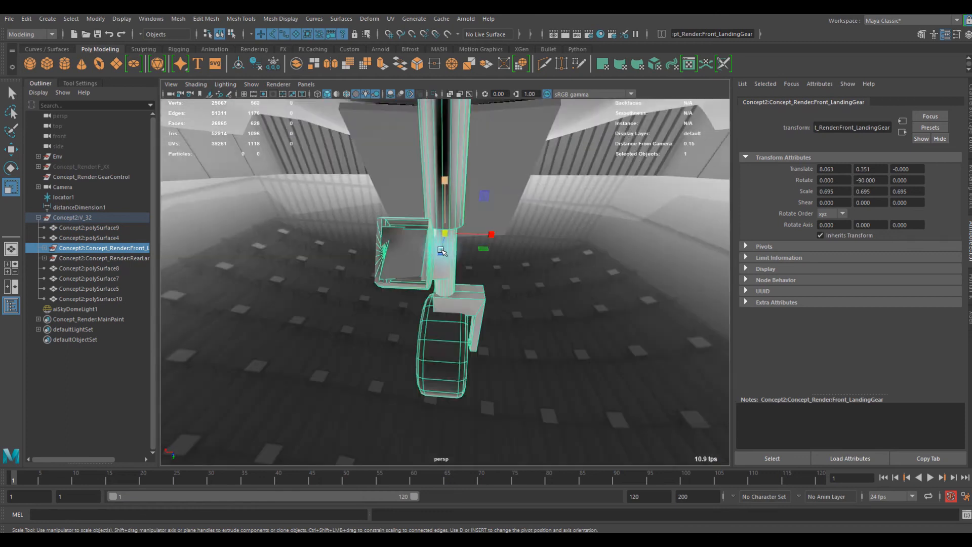
pyautogui.scroll(-10, 443, 252)
pyautogui.keyDown('alt'); pyautogui.moveTo(452, 261); pyautogui.dragTo(528, 314); pyautogui.keyUp('alt')
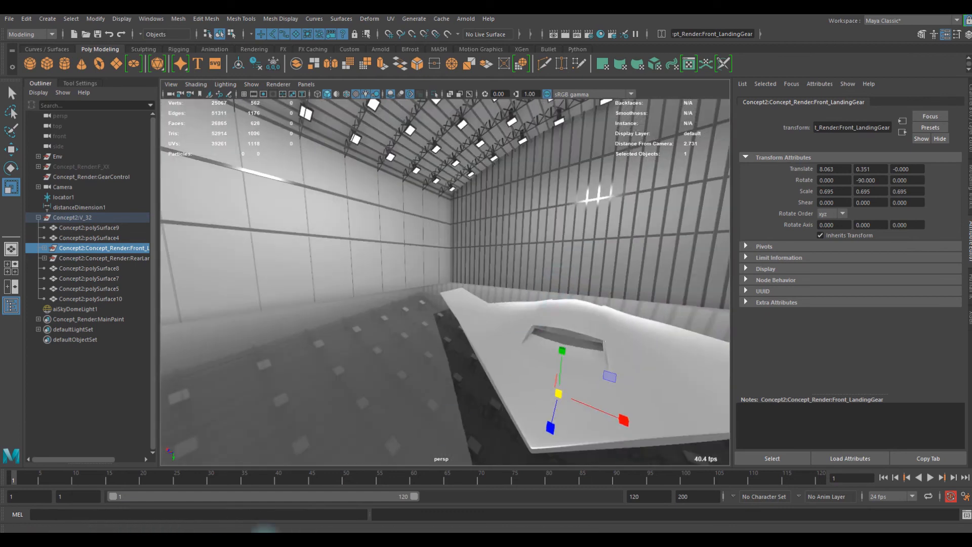
# - Switch to the Maya window with the MASH cube grid scene and hide the separate pCube1 cube
pyautogui.moveTo(252, 536)
pyautogui.click(906, 513)
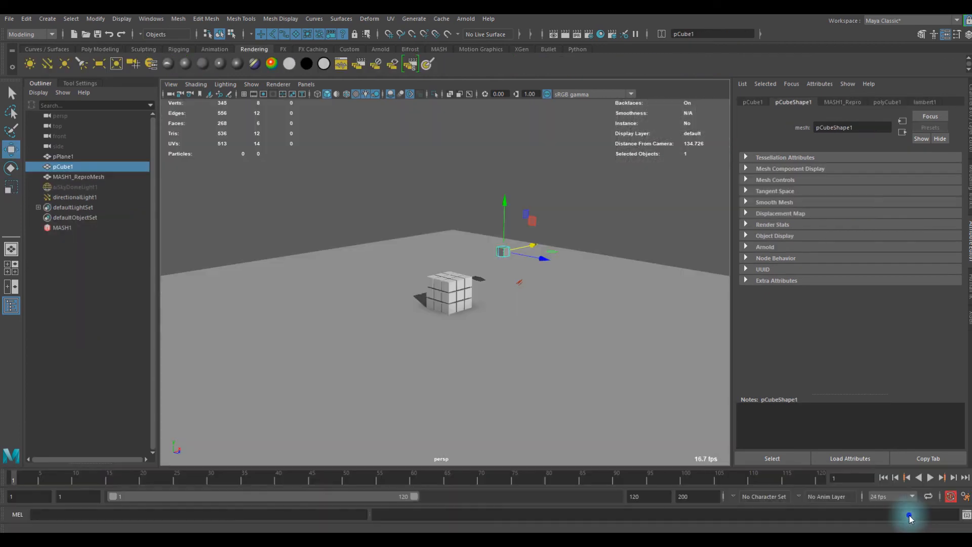
pyautogui.scroll(8, 499, 348)
pyautogui.keyDown('alt'); pyautogui.moveTo(543, 343); pyautogui.dragTo(451, 282); pyautogui.keyUp('alt')
pyautogui.scroll(2, 415, 320)
pyautogui.scroll(-6, 414, 320)
pyautogui.click(487, 365)
pyautogui.scroll(5, 451, 310)
pyautogui.click(483, 198)
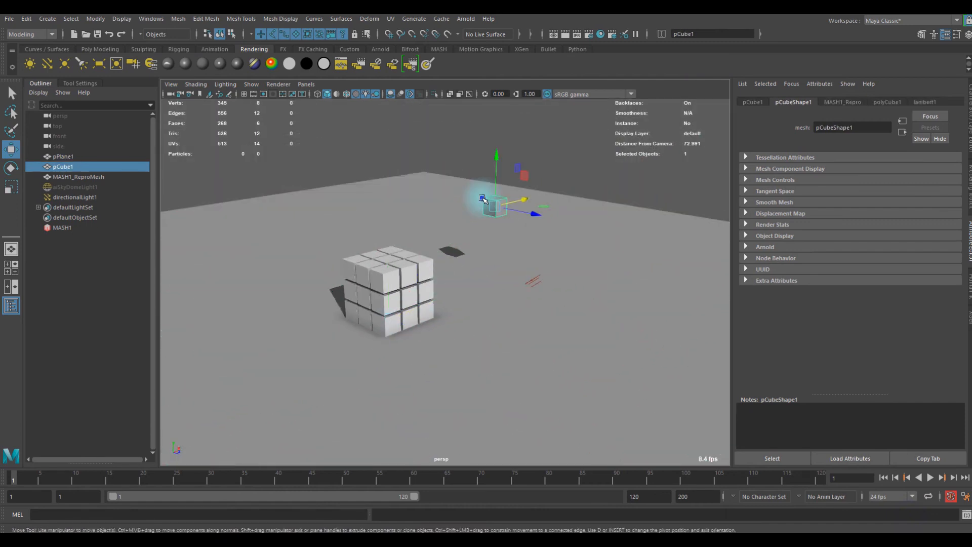
# - Scale up the ground plane pPlane1 slightly around the cube grid and deselect it
pyautogui.click(471, 309)
pyautogui.press('r')
pyautogui.scroll(-4, 455, 304)
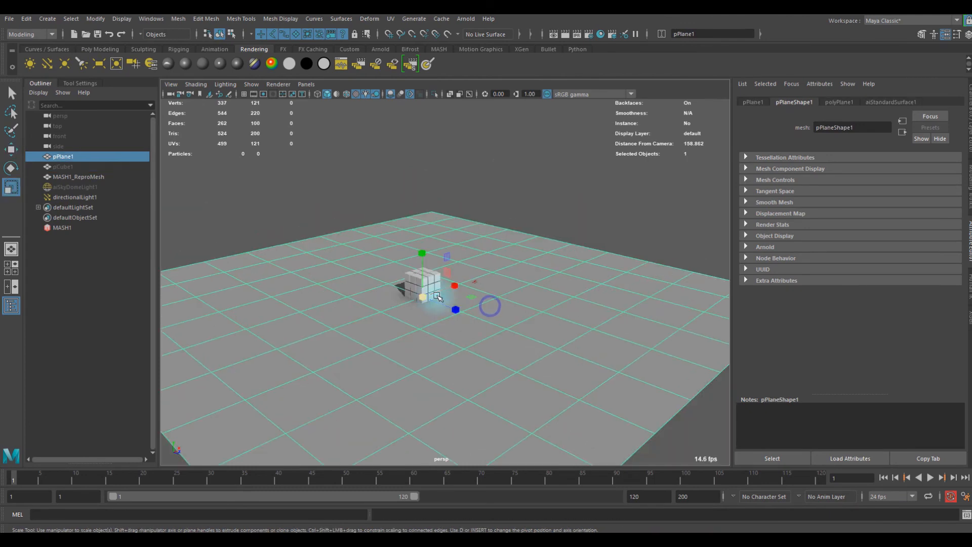
pyautogui.click(716, 183)
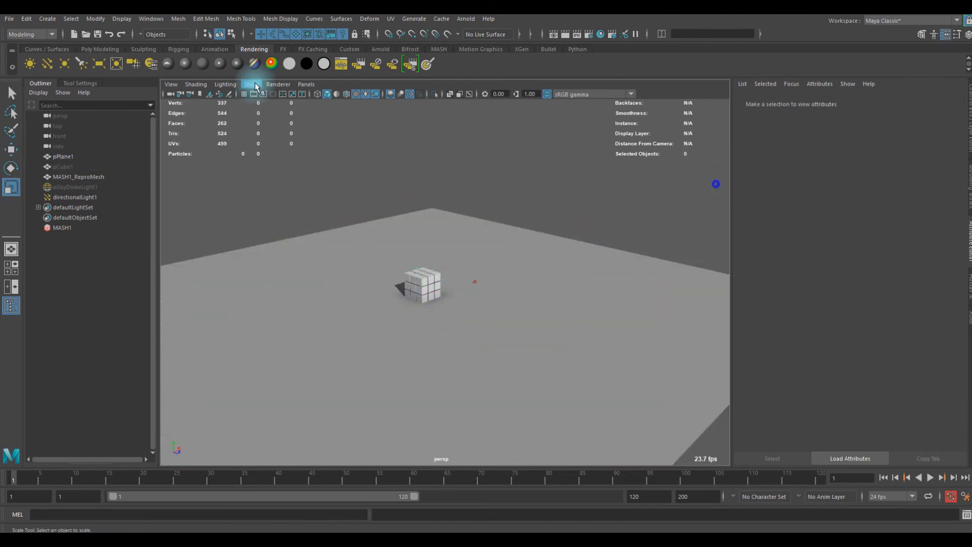
# - Select the persp camera and enable Depth Of Field in its camera attributes
pyautogui.click(99, 49)
pyautogui.click(305, 84)
pyautogui.moveTo(347, 95)
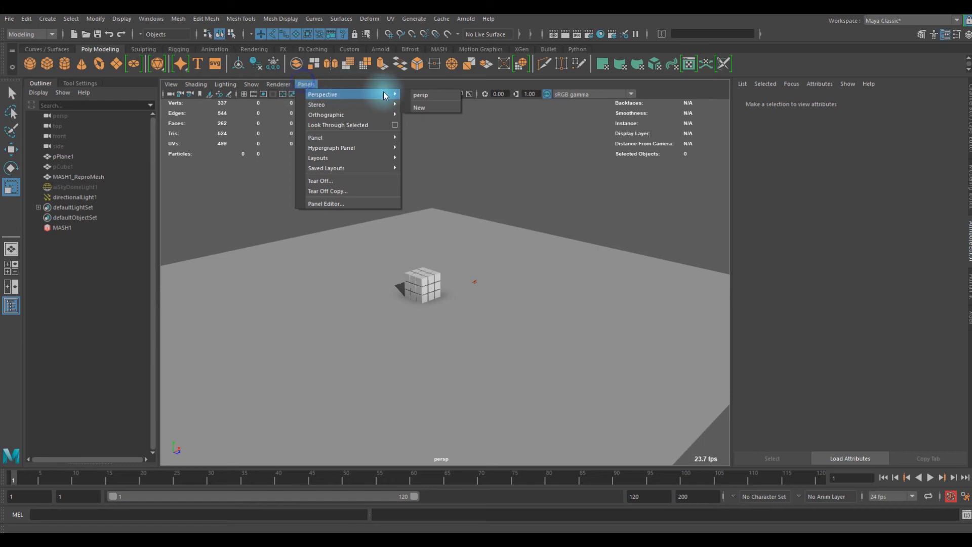
pyautogui.click(210, 171)
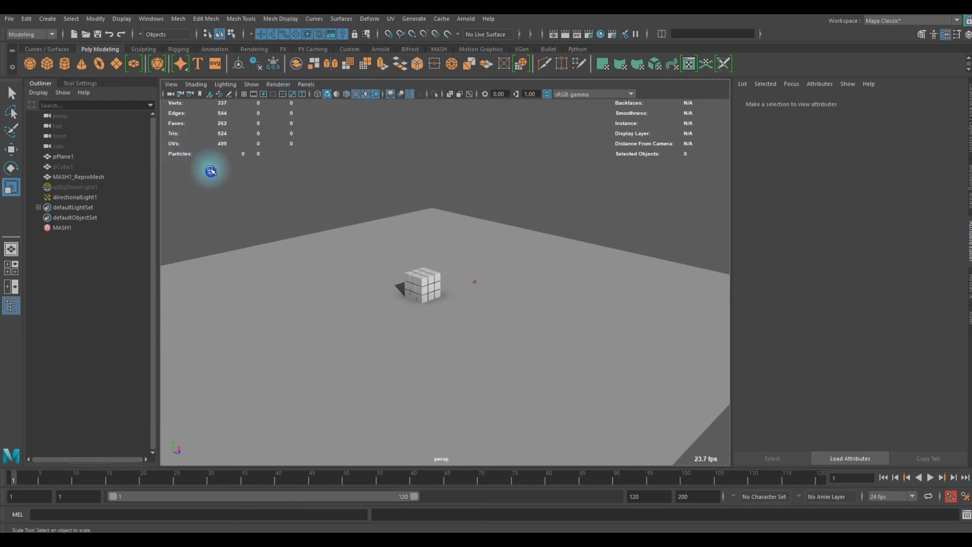
pyautogui.click(170, 95)
pyautogui.scroll(-5, 824, 255)
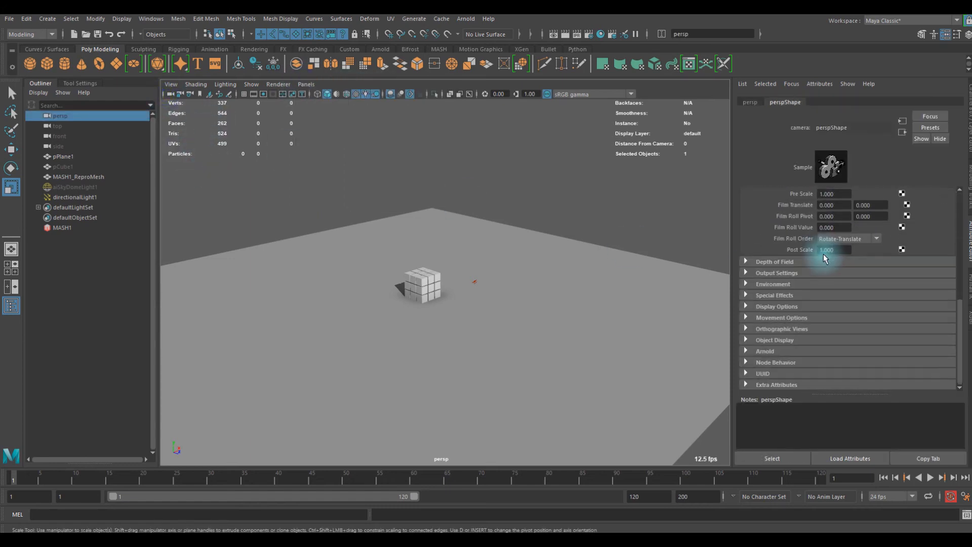
pyautogui.click(766, 264)
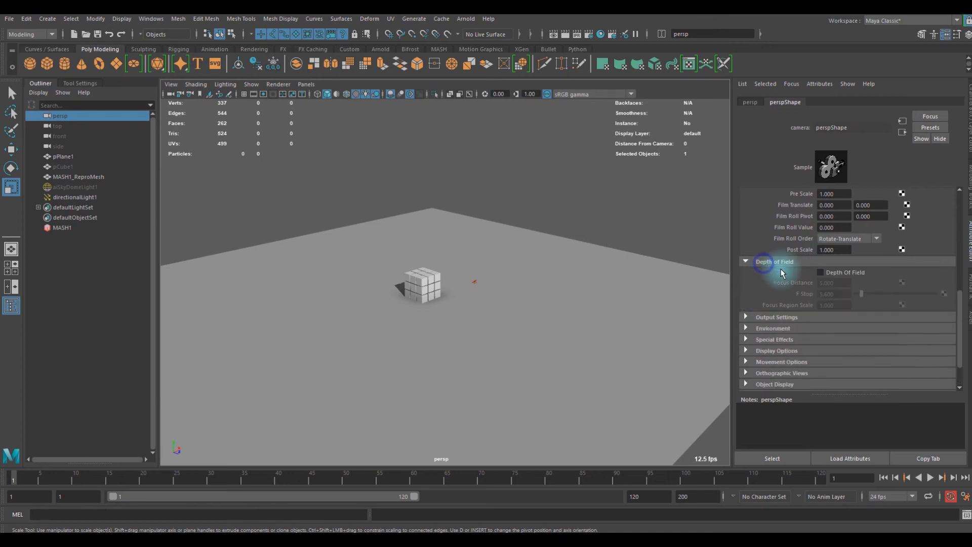
pyautogui.click(821, 272)
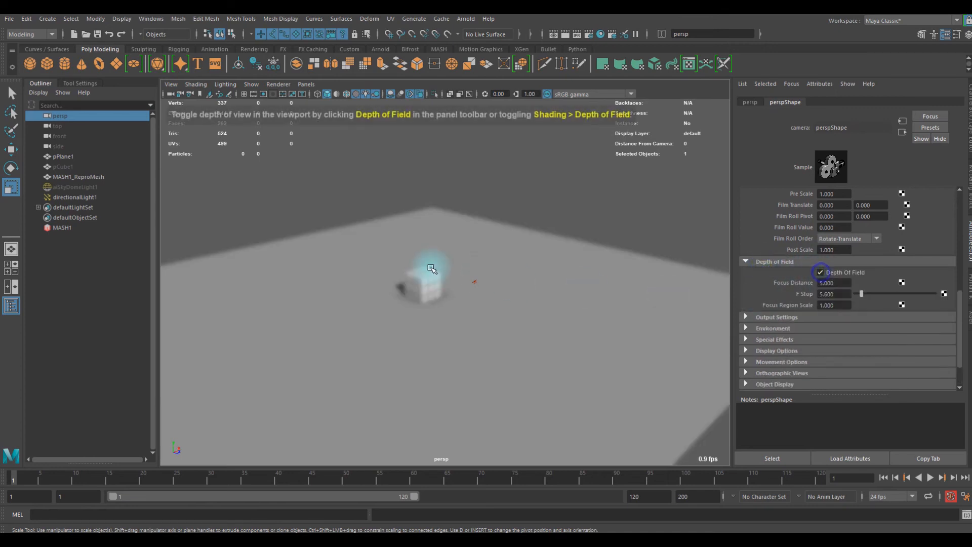
# - Set the persp camera's depth-of-field Focus Distance to 7.8
pyautogui.scroll(8, 430, 268)
pyautogui.scroll(-5, 473, 252)
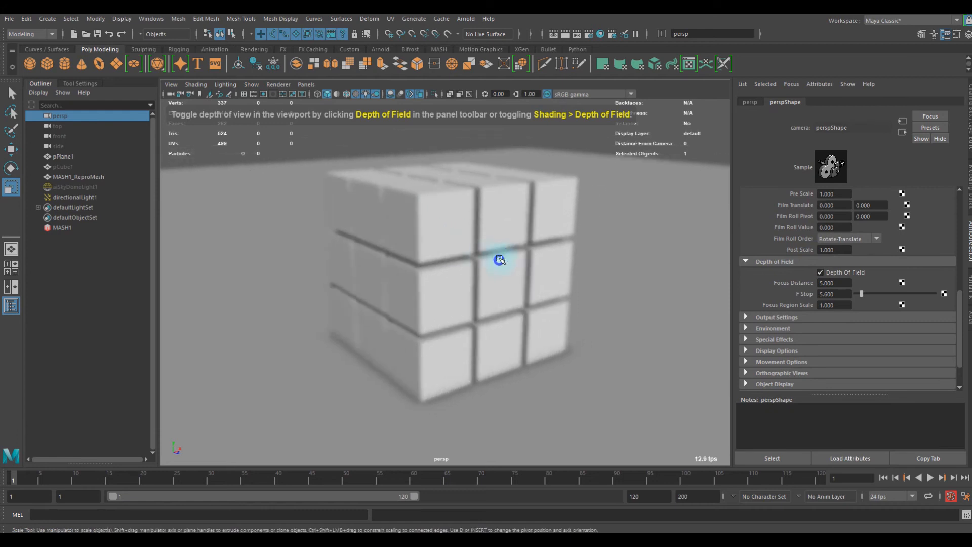
pyautogui.scroll(-3, 835, 316)
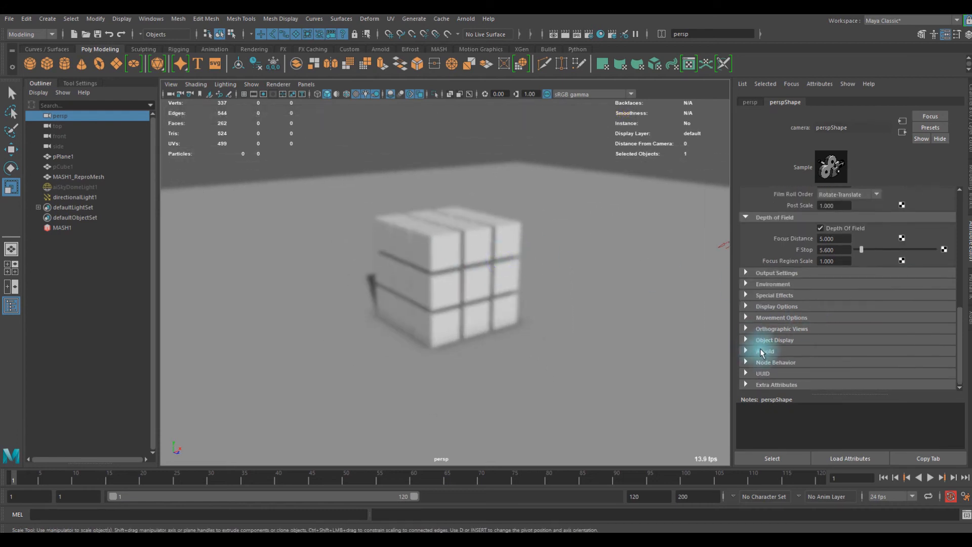
pyautogui.scroll(2, 794, 315)
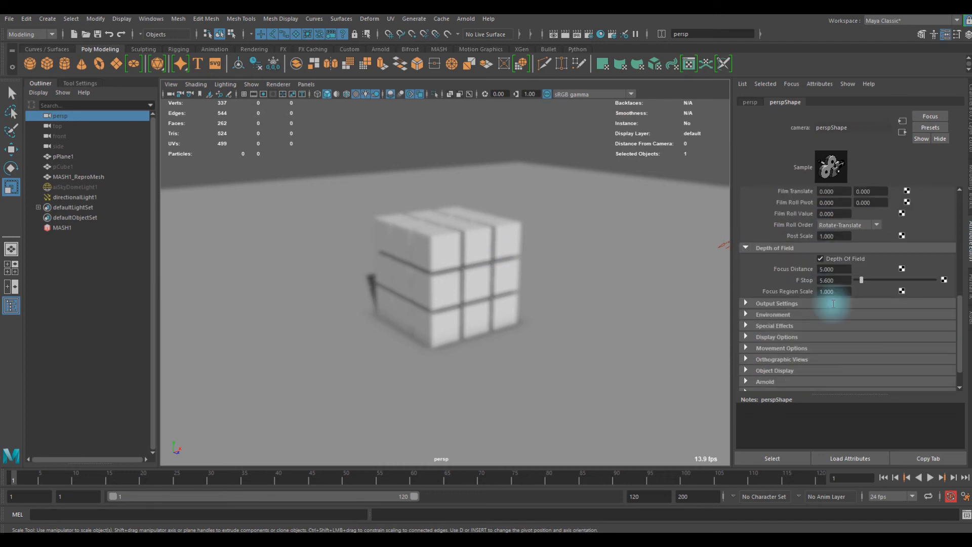
pyautogui.keyDown('alt'); pyautogui.moveTo(513, 280); pyautogui.dragTo(487, 279); pyautogui.keyUp('alt')
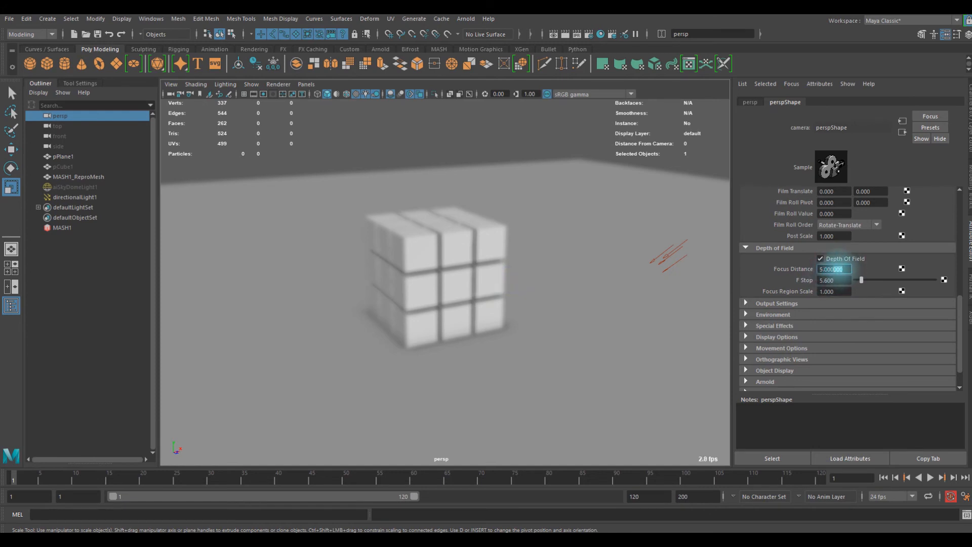
pyautogui.click(840, 269)
pyautogui.click(706, 263)
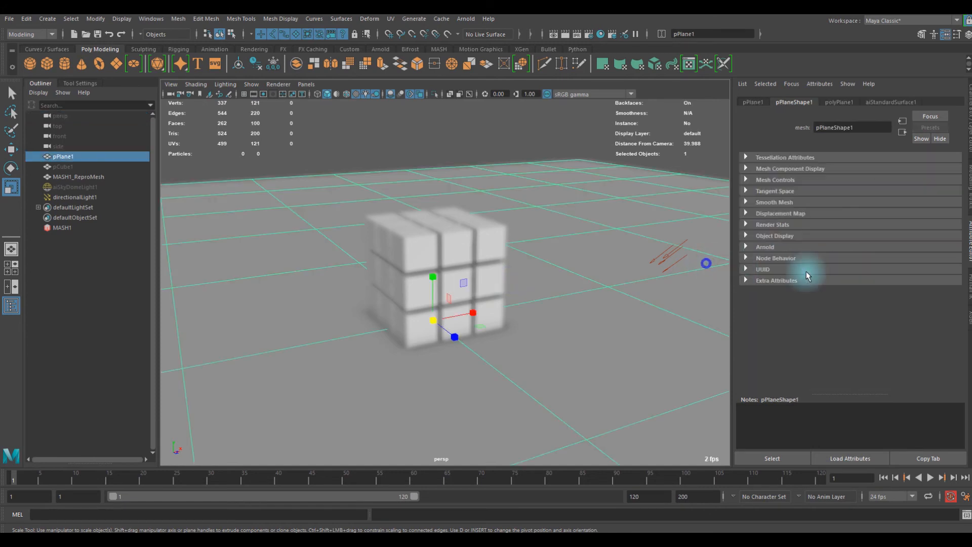
# - Reselect the persp camera and set its depth-of-field Focus Distance to 16.4
pyautogui.click(171, 95)
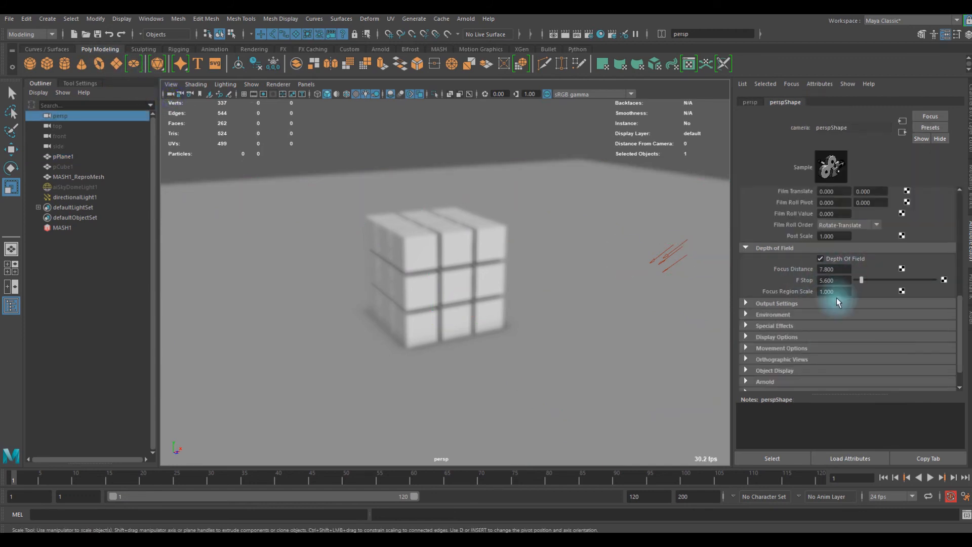
pyautogui.keyDown('ctrl'); pyautogui.moveTo(823, 268); pyautogui.dragTo(816, 269); pyautogui.keyUp('ctrl')
pyautogui.keyDown('alt'); pyautogui.moveTo(517, 297); pyautogui.dragTo(505, 301, button='middle'); pyautogui.keyUp('alt')
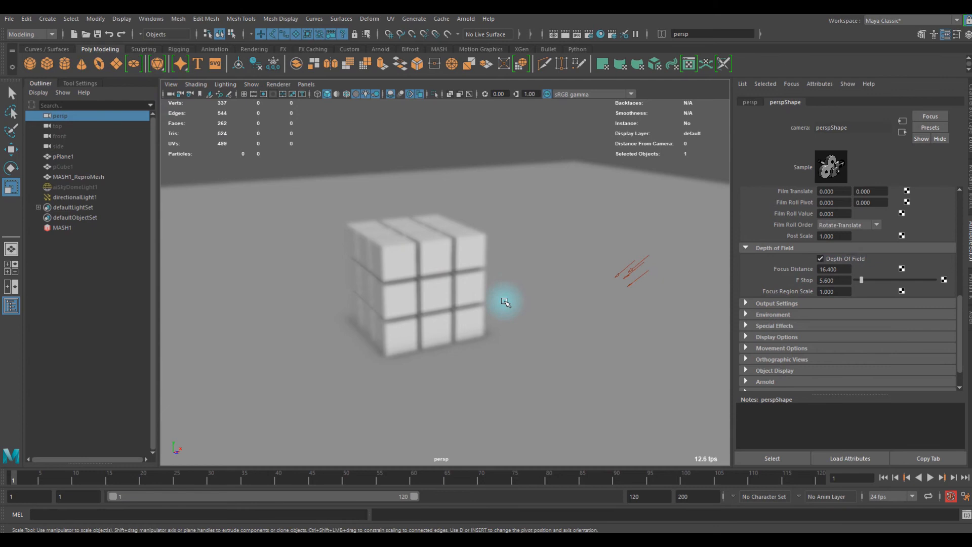
# - Create a locator and move it straight up so it sits above the cube grid
pyautogui.click(143, 49)
pyautogui.click(110, 50)
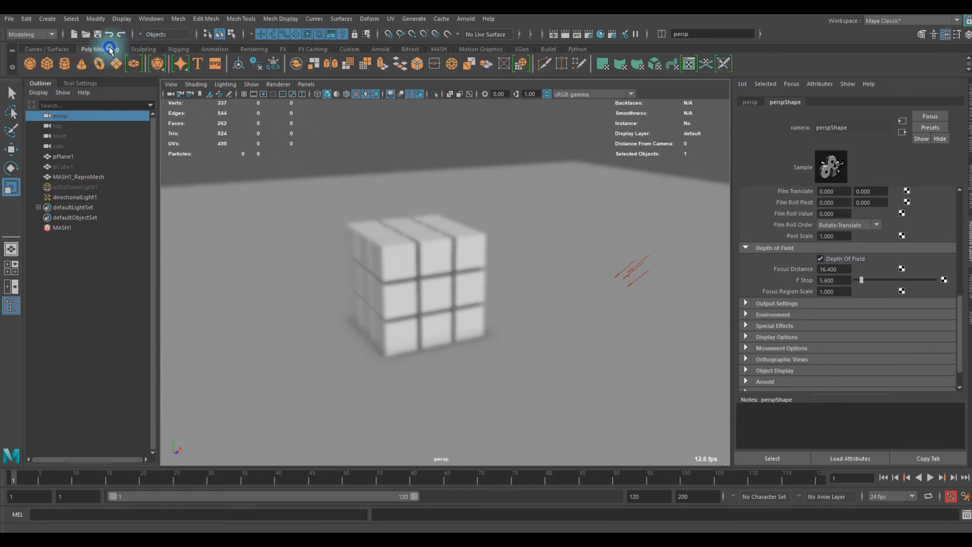
pyautogui.click(53, 19)
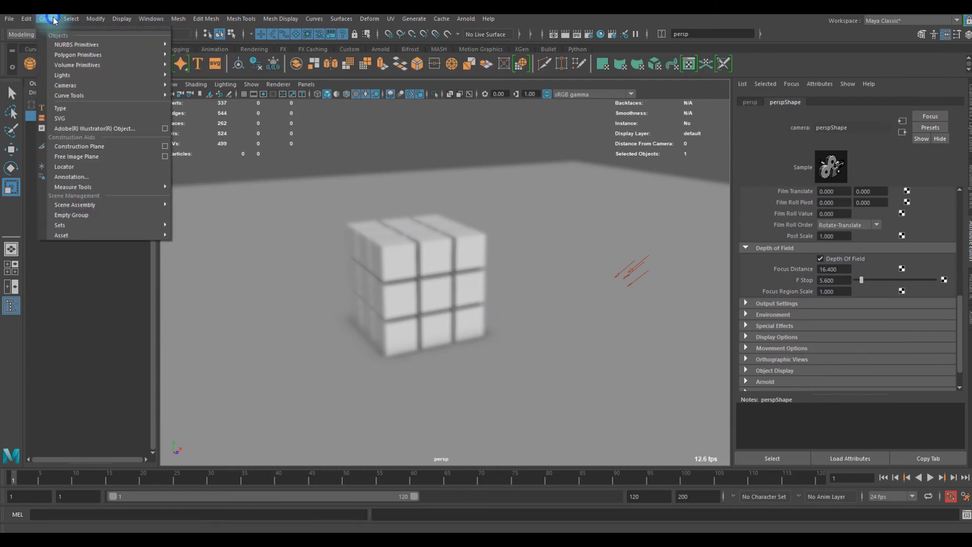
pyautogui.click(78, 169)
pyautogui.press('w')
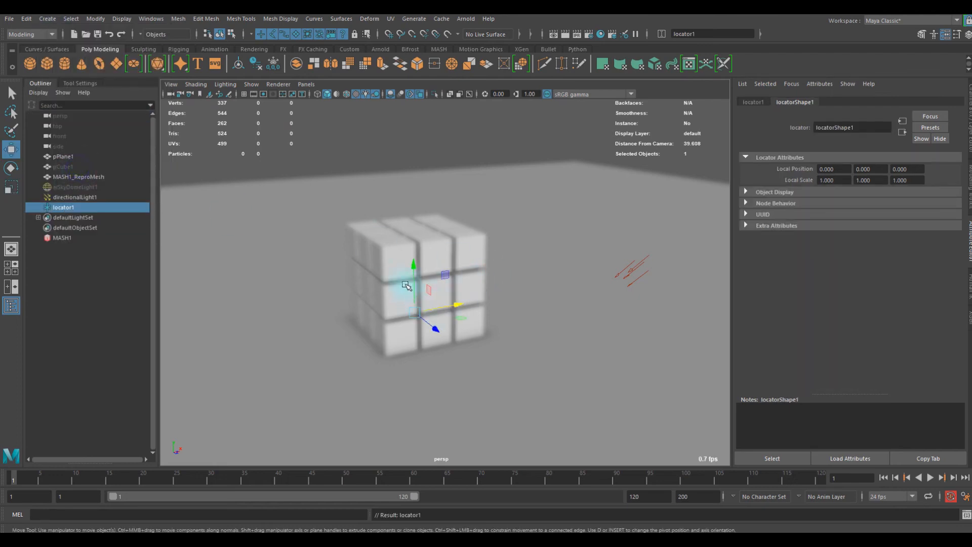
pyautogui.moveTo(413, 277); pyautogui.dragTo(431, 137)
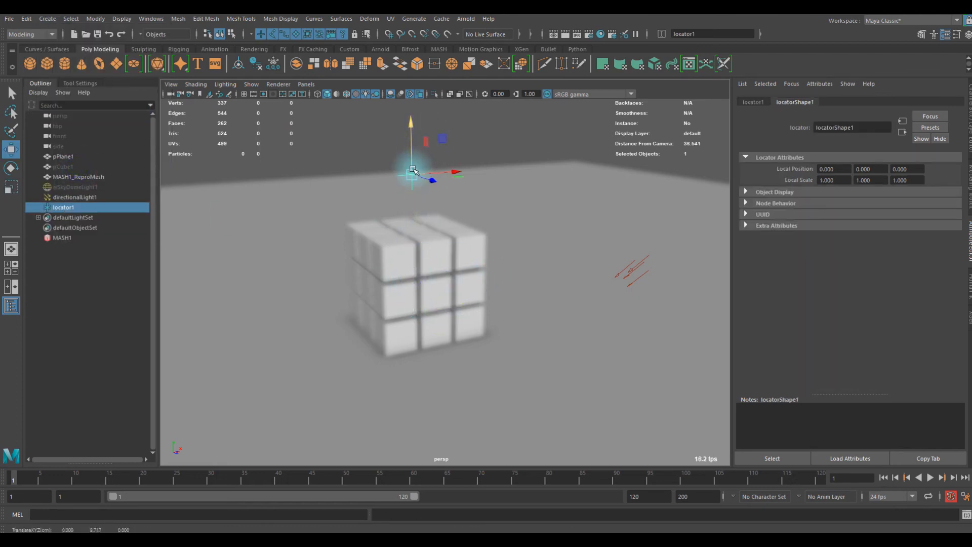
# - Delete the locator above the cube grid and create a new camera from the current view
pyautogui.press('Delete')
pyautogui.click(303, 84)
pyautogui.moveTo(171, 84)
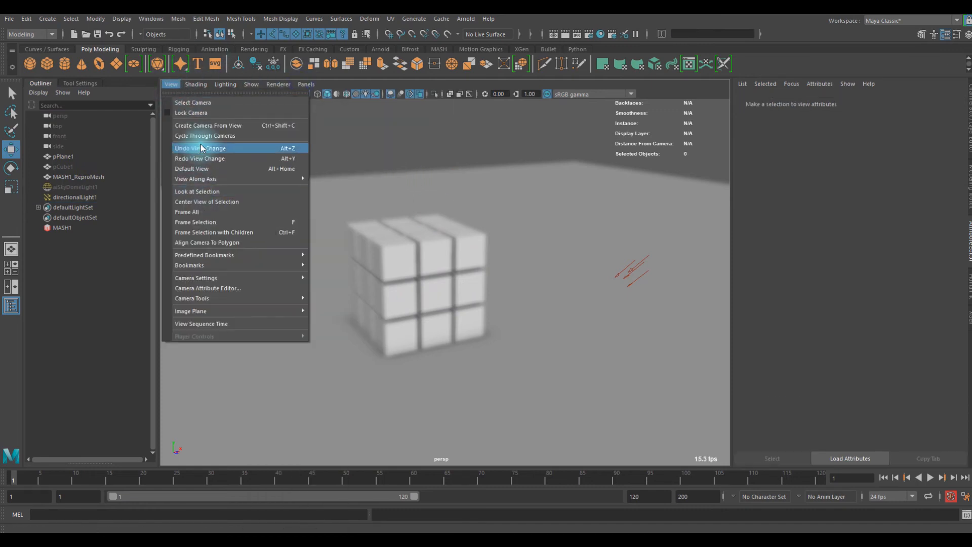
pyautogui.click(210, 126)
pyautogui.scroll(-10, 384, 254)
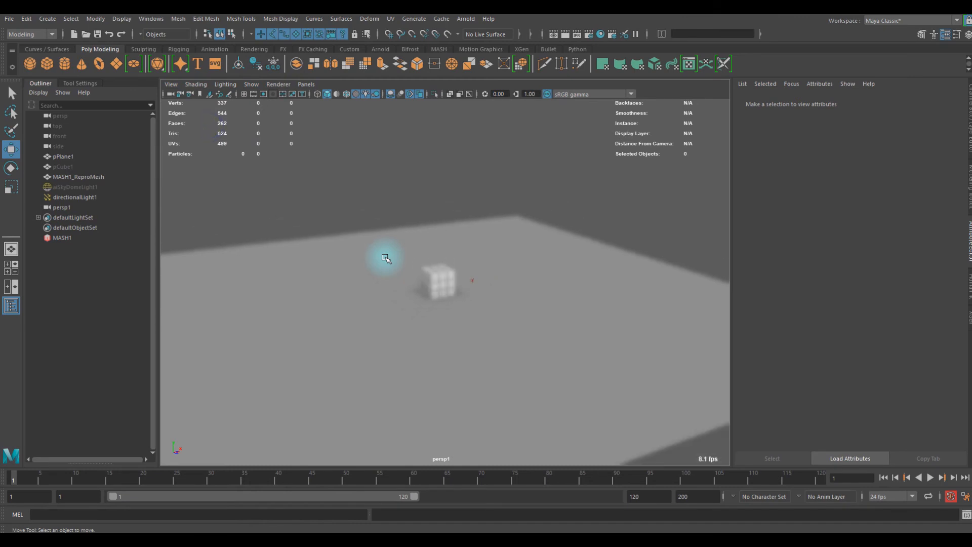
pyautogui.scroll(5, 391, 248)
# - Look through the original persp camera again and select the new persp1 camera in the scene
pyautogui.click(306, 84)
pyautogui.moveTo(351, 94)
pyautogui.click(419, 105)
pyautogui.keyDown('alt'); pyautogui.moveTo(390, 297); pyautogui.dragTo(423, 300); pyautogui.keyUp('alt')
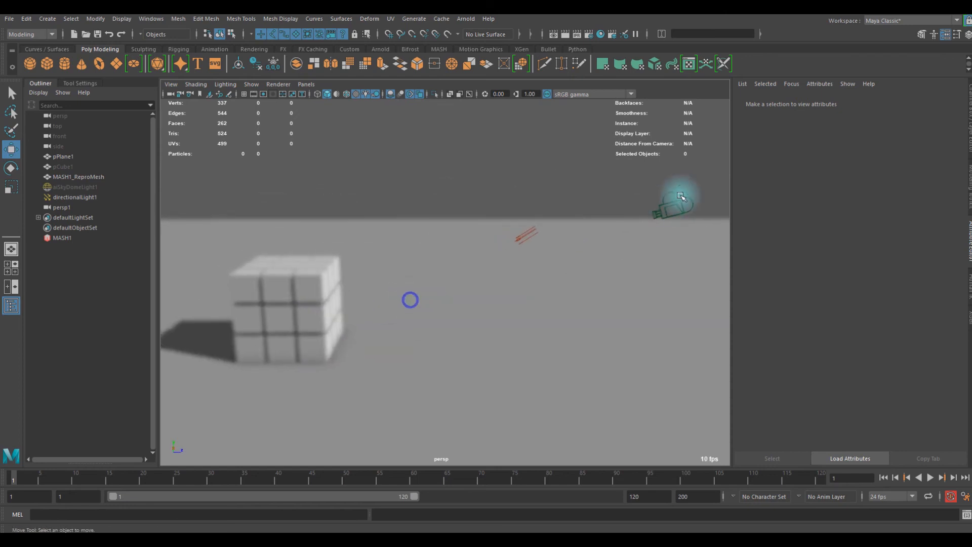
pyautogui.click(672, 199)
pyautogui.keyDown('alt'); pyautogui.moveTo(607, 256); pyautogui.dragTo(354, 275); pyautogui.keyUp('alt')
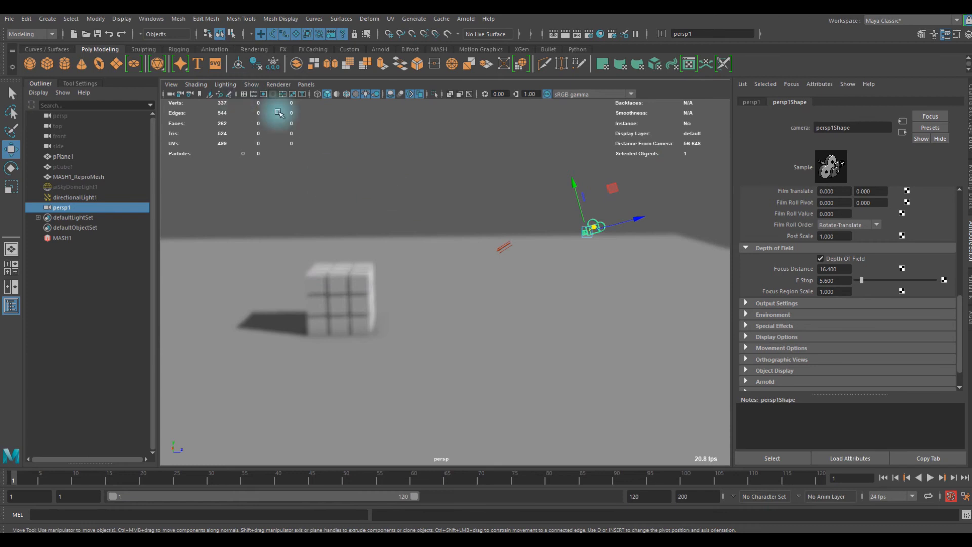
# - Switch Depth Of Field off and back on for persp1, and disable it for the persp camera
pyautogui.click(820, 260)
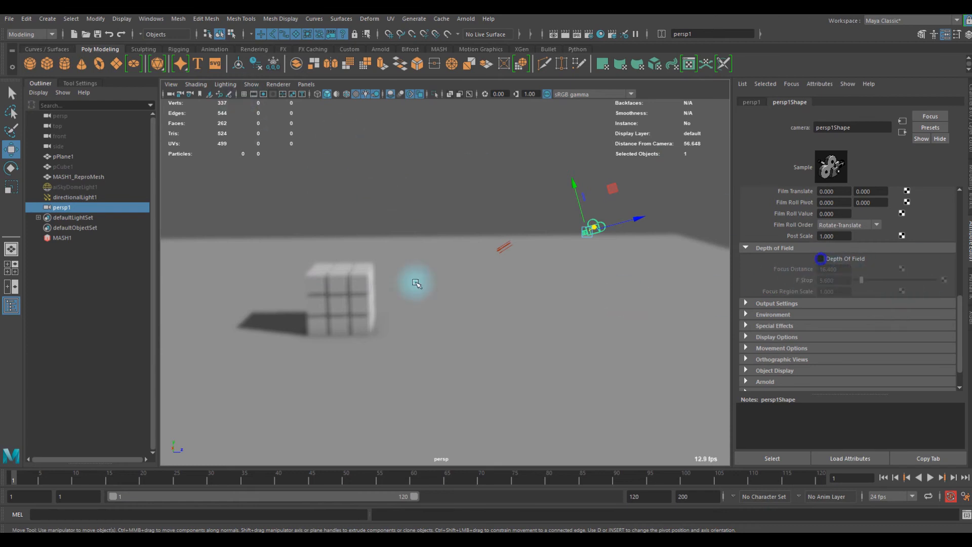
pyautogui.keyDown('alt'); pyautogui.moveTo(449, 259); pyautogui.dragTo(423, 257); pyautogui.keyUp('alt')
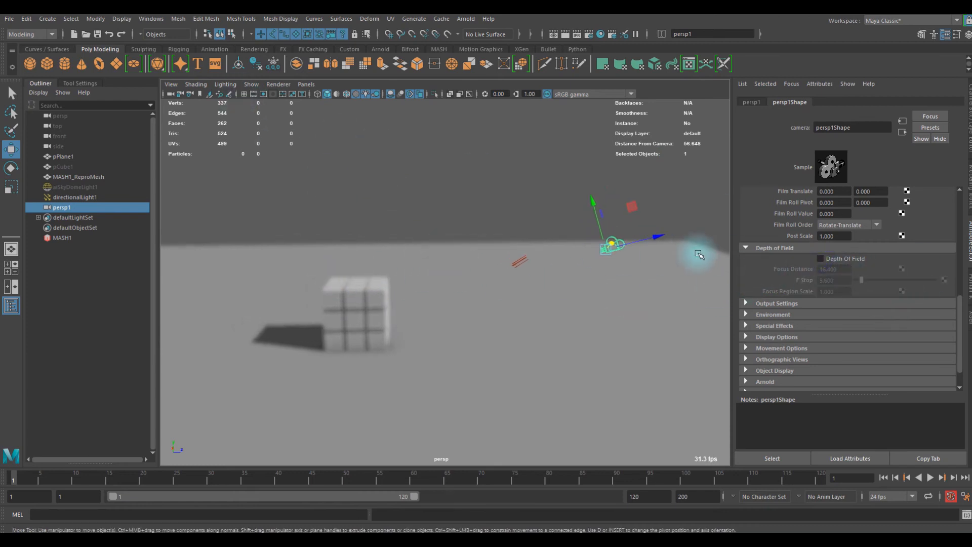
pyautogui.click(828, 259)
pyautogui.click(171, 94)
pyautogui.click(822, 259)
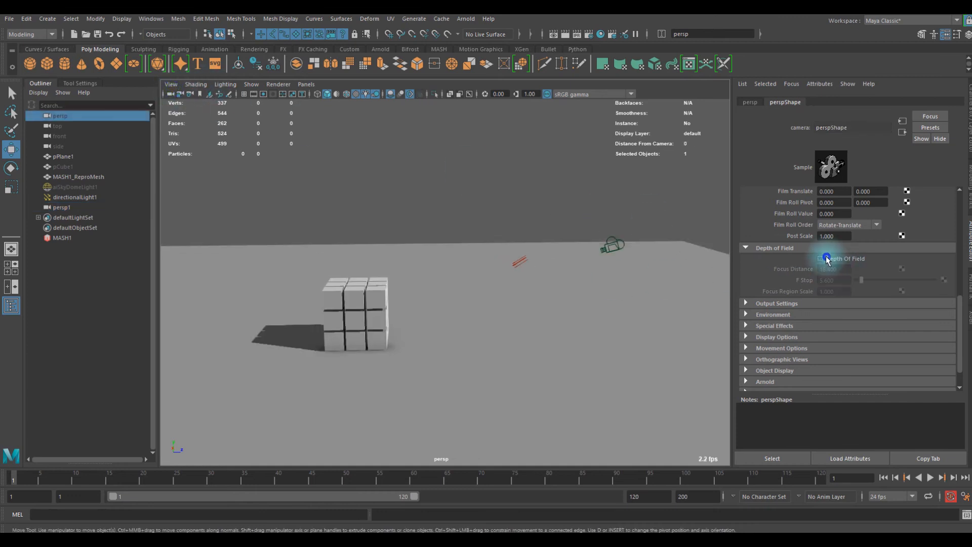
pyautogui.keyDown('alt'); pyautogui.moveTo(503, 266); pyautogui.dragTo(570, 273); pyautogui.keyUp('alt')
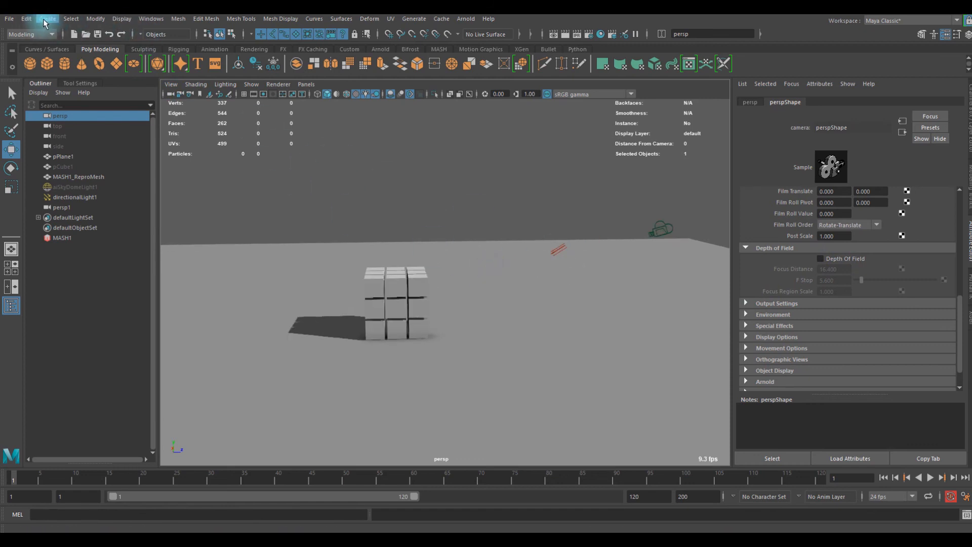
# - Create a distance measurement from the persp1 camera to a point on the floor plane with the Distance Tool
pyautogui.click(46, 19)
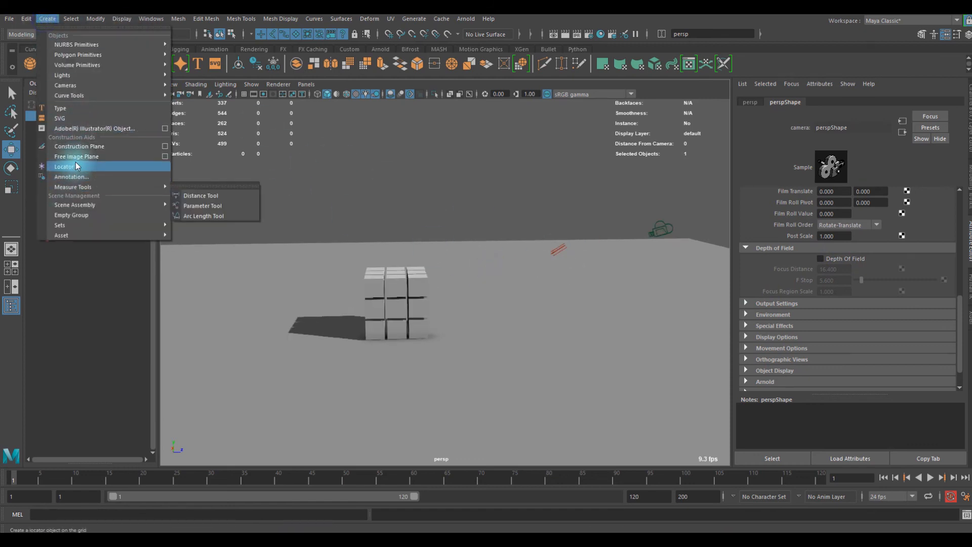
pyautogui.moveTo(96, 186)
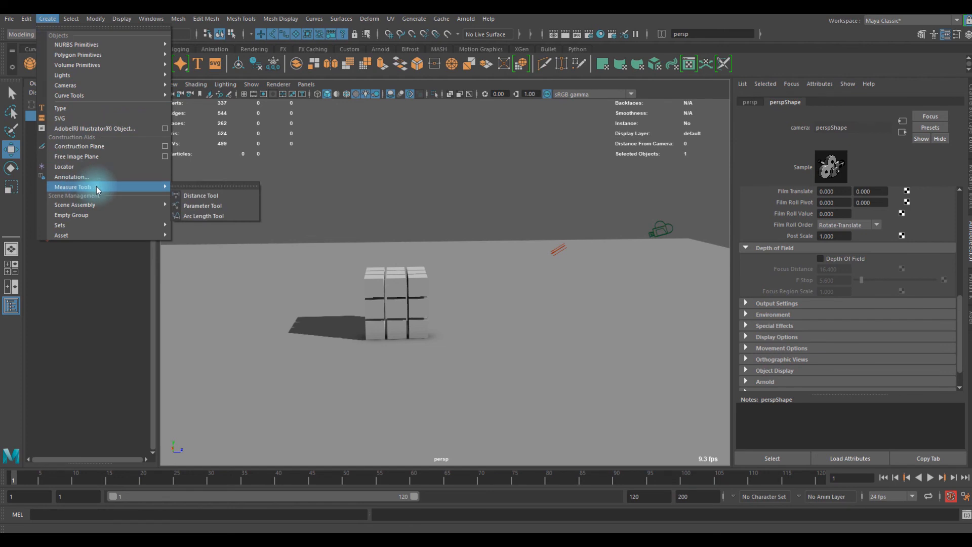
pyautogui.click(195, 197)
pyautogui.keyDown('alt'); pyautogui.moveTo(268, 219); pyautogui.dragTo(573, 236); pyautogui.keyUp('alt')
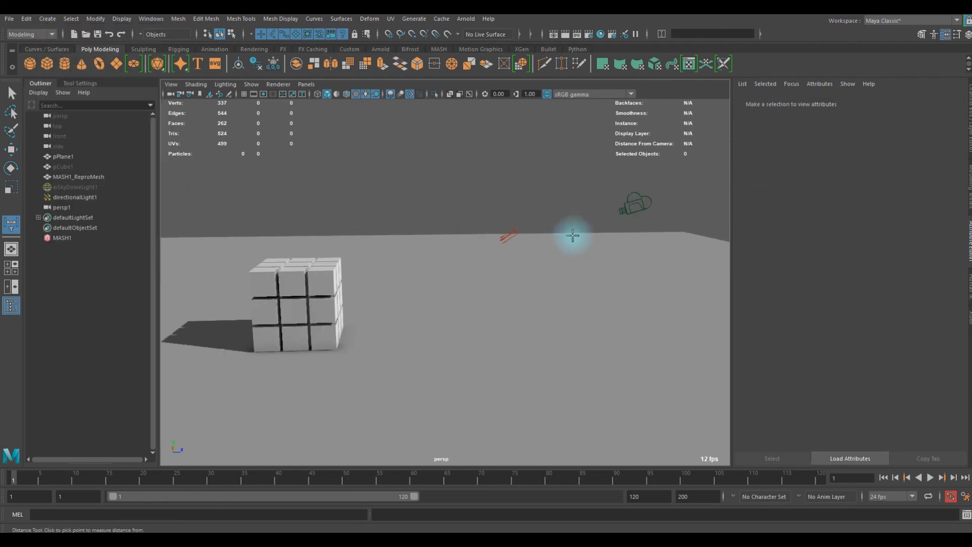
pyautogui.click(626, 206)
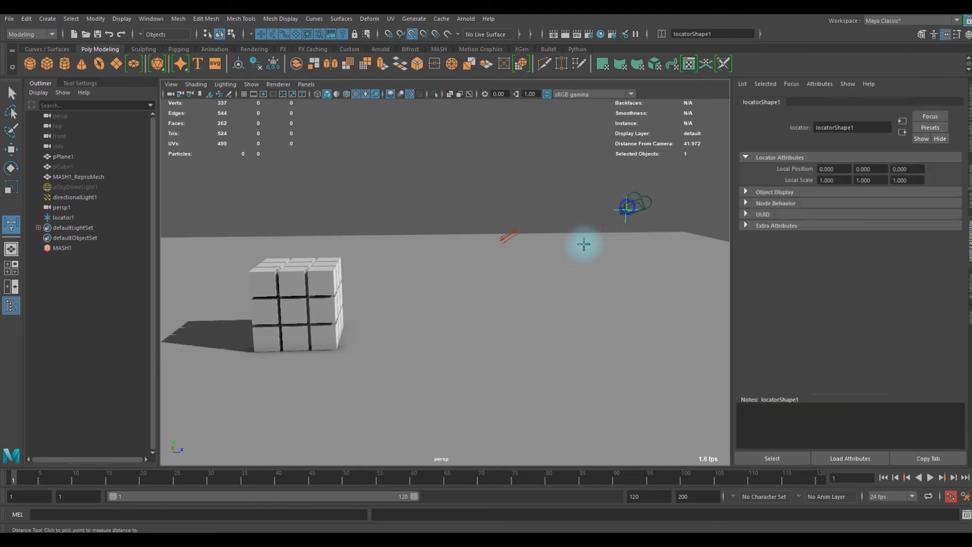
pyautogui.click(372, 318)
pyautogui.scroll(5, 365, 326)
pyautogui.scroll(-5, 365, 326)
# - Try to parent the measurement locator at the camera to persp1 and move the camera to test the link
pyautogui.keyDown('alt'); pyautogui.moveTo(546, 257); pyautogui.dragTo(460, 255); pyautogui.keyUp('alt')
pyautogui.keyDown('alt'); pyautogui.moveTo(508, 250); pyautogui.dragTo(479, 251, button='middle'); pyautogui.keyUp('alt')
pyautogui.keyDown('alt'); pyautogui.moveTo(479, 251); pyautogui.dragTo(479, 246); pyautogui.keyUp('alt')
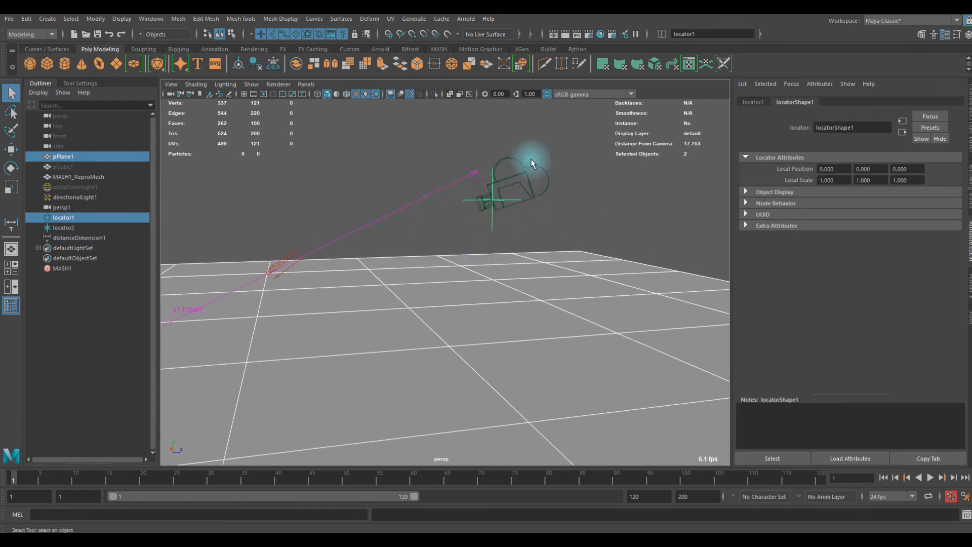
pyautogui.keyDown('shift'); pyautogui.click(518, 179); pyautogui.keyUp('shift')
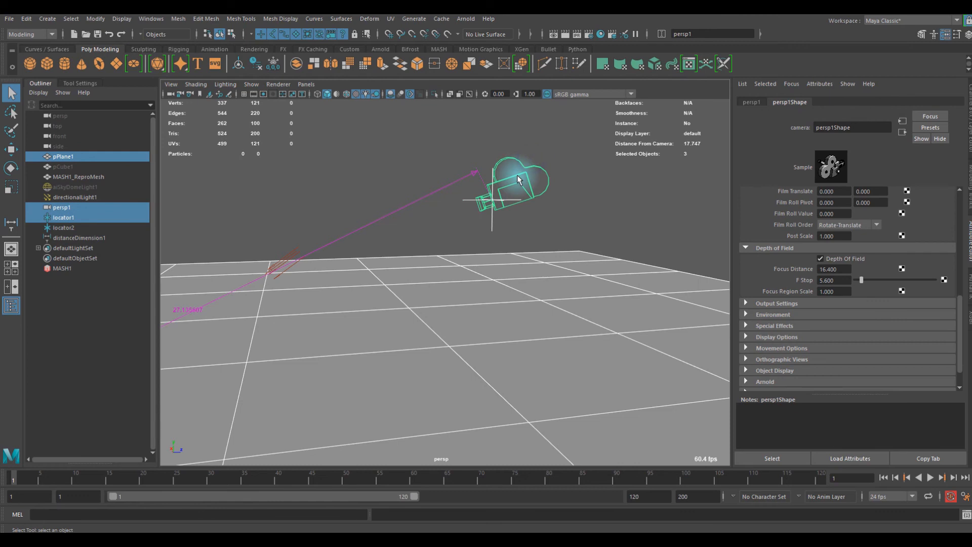
pyautogui.press('p')
pyautogui.click(497, 170)
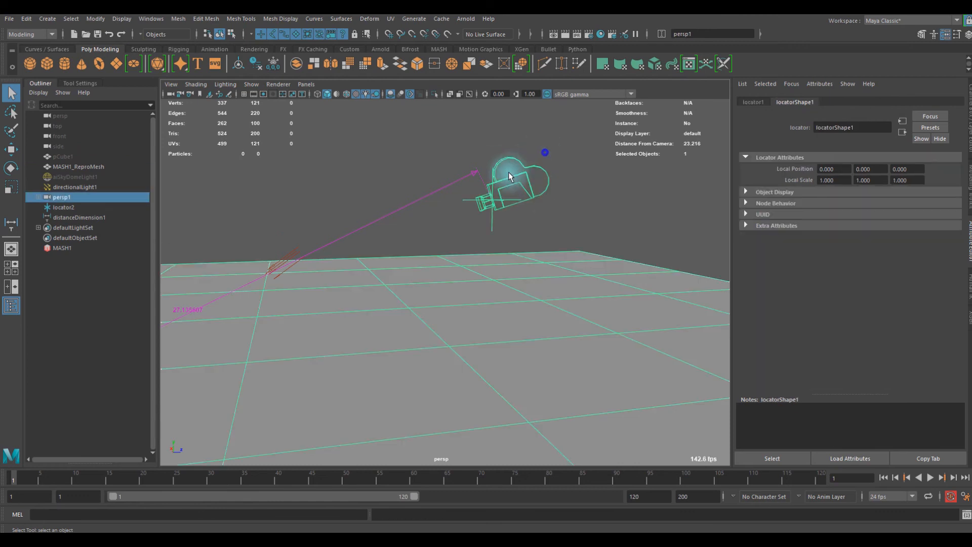
pyautogui.press('w')
pyautogui.moveTo(494, 197); pyautogui.dragTo(461, 212)
# - Undo the camera move, the parenting and the selection of persp1
pyautogui.hotkey('ctrl', 'z')
pyautogui.hotkey('ctrl', 'z')
pyautogui.hotkey('ctrl', 'z')
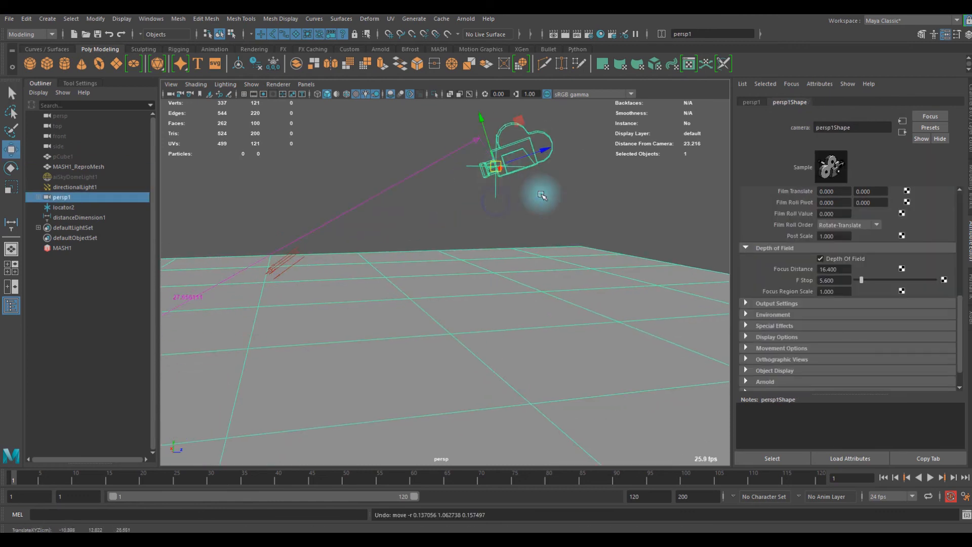
pyautogui.hotkey('ctrl', 'z')
pyautogui.hotkey('ctrl', 'z')
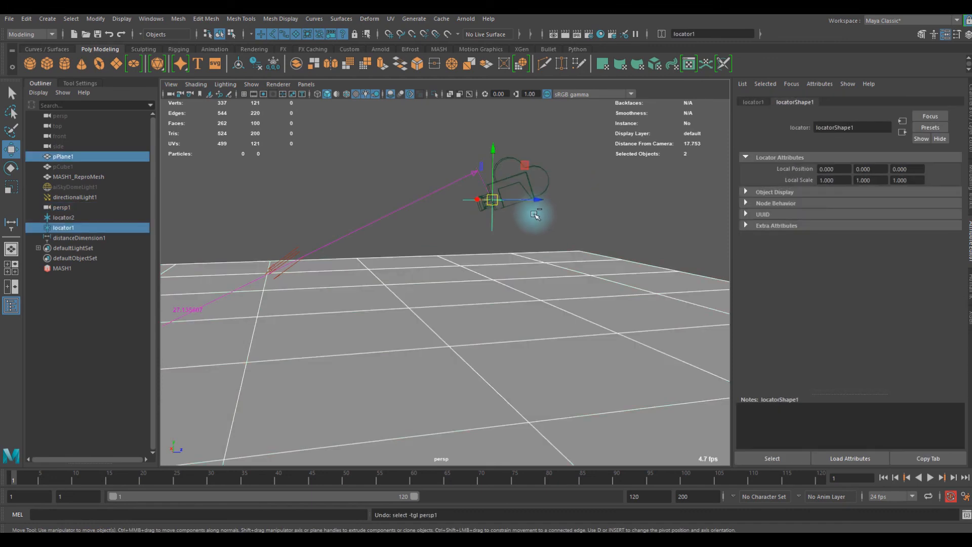
# - Try to parent the distance measurement itself to the persp1 camera
pyautogui.moveTo(449, 138); pyautogui.dragTo(444, 201)
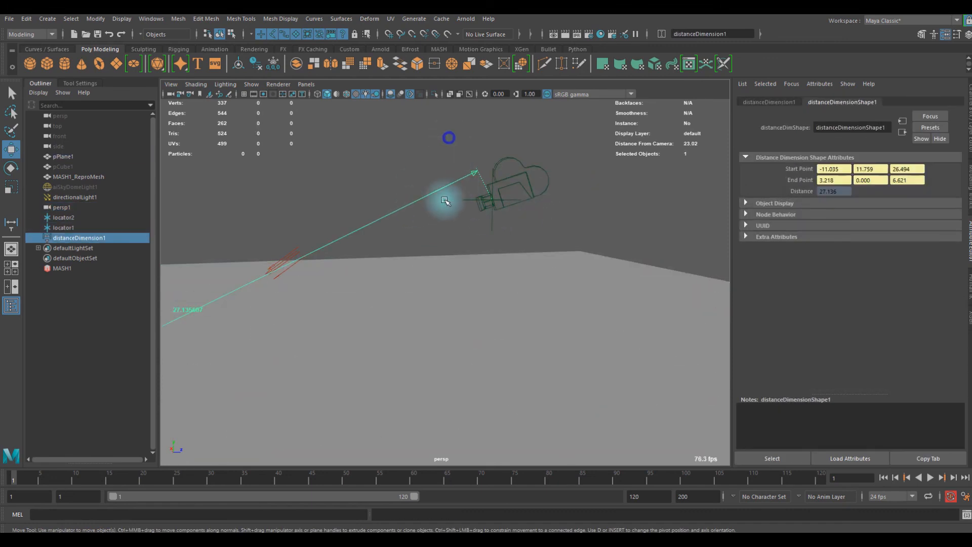
pyautogui.keyDown('shift'); pyautogui.click(517, 172); pyautogui.keyUp('shift')
pyautogui.press('p')
pyautogui.moveTo(545, 144); pyautogui.dragTo(494, 193)
# - Undo the parenting and remove the distance measurement with its two locators
pyautogui.hotkey('ctrl', 'z')
pyautogui.hotkey('ctrl', 'z')
pyautogui.hotkey('ctrl', 'z')
pyautogui.hotkey('ctrl', 'z')
pyautogui.hotkey('ctrl', 'z')
pyautogui.hotkey('ctrl', 'z')
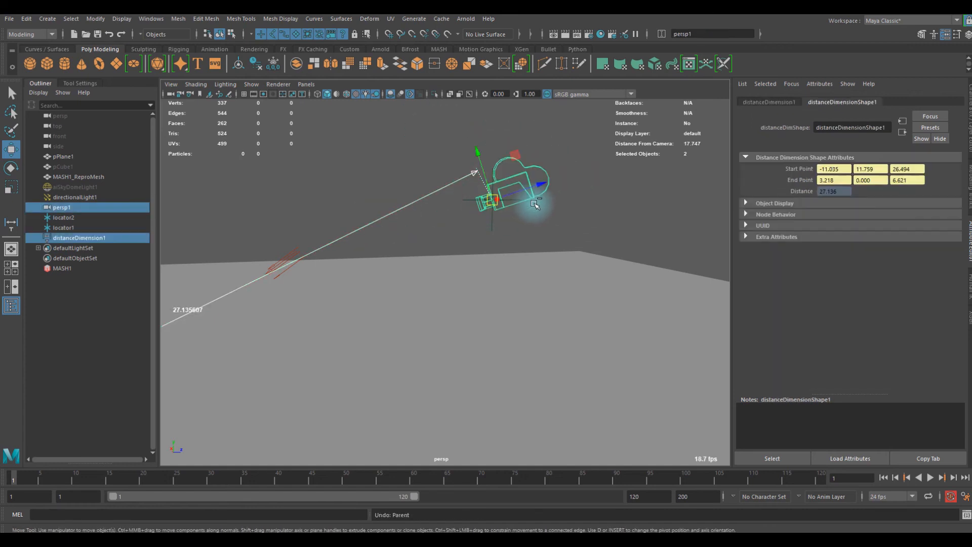
pyautogui.hotkey('ctrl', 'z')
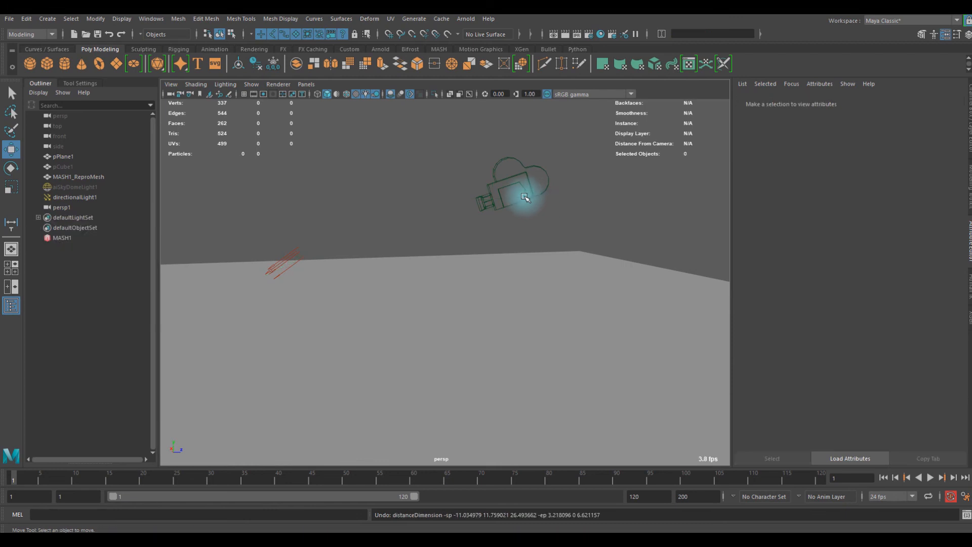
# - Create a locator at the origin inside the cube grid and undo its creation
pyautogui.scroll(-7, 348, 254)
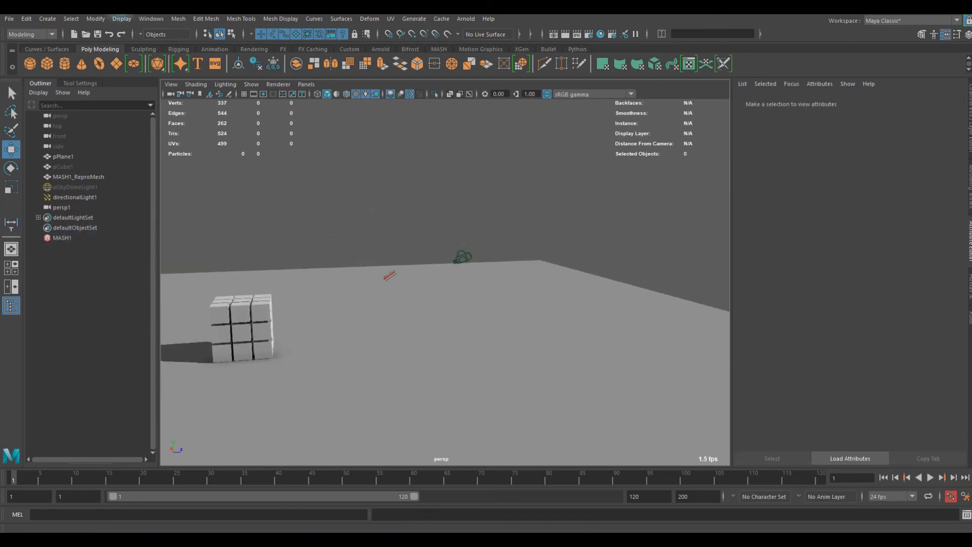
pyautogui.click(48, 19)
pyautogui.click(76, 166)
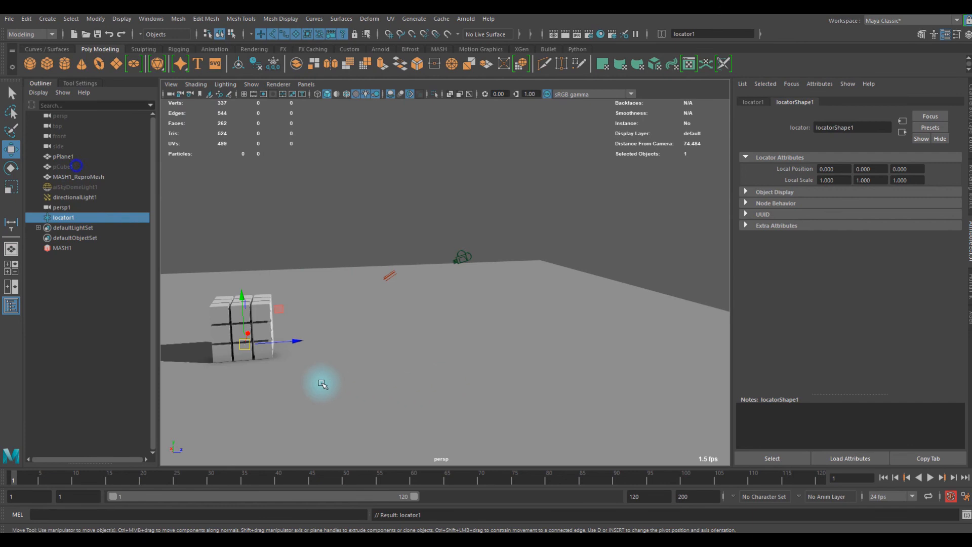
pyautogui.scroll(5, 452, 269)
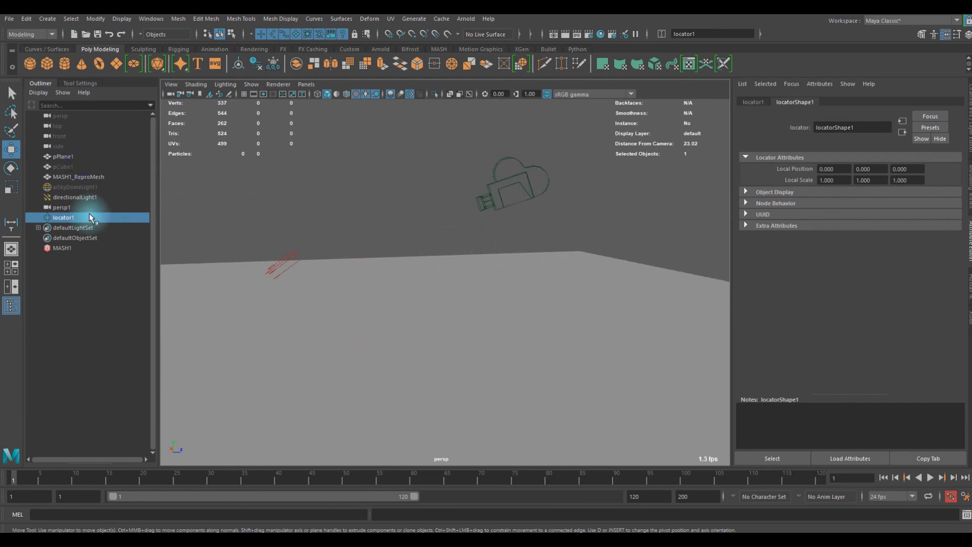
pyautogui.hotkey('ctrl', 'z')
# - Create a distance measurement snapped from the persp1 camera to a floor point in front of the cube grid
pyautogui.click(54, 18)
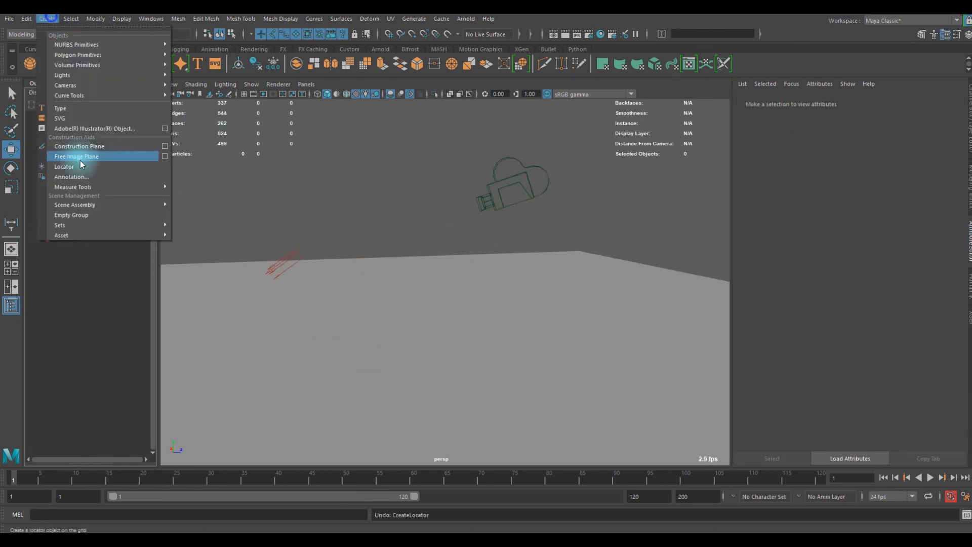
pyautogui.moveTo(104, 187)
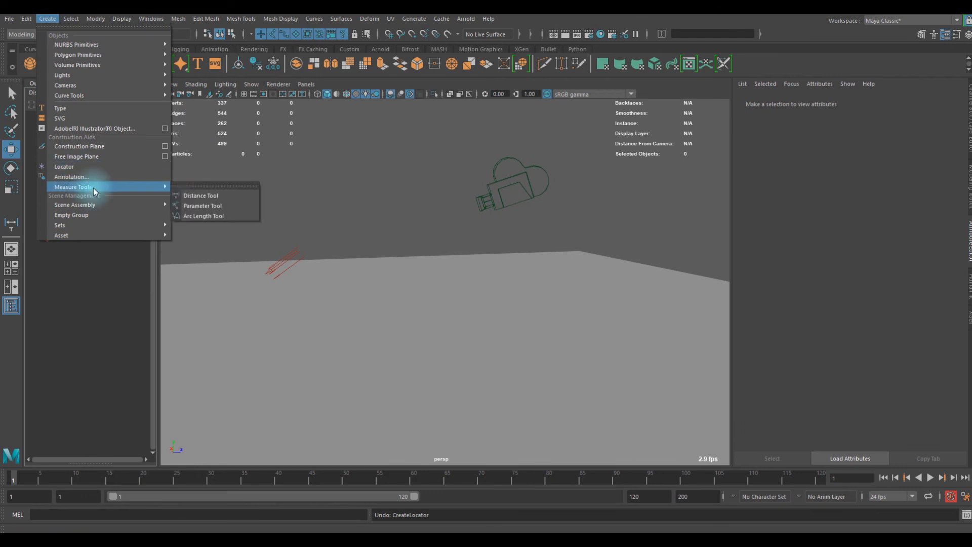
pyautogui.click(188, 187)
pyautogui.scroll(-5, 512, 223)
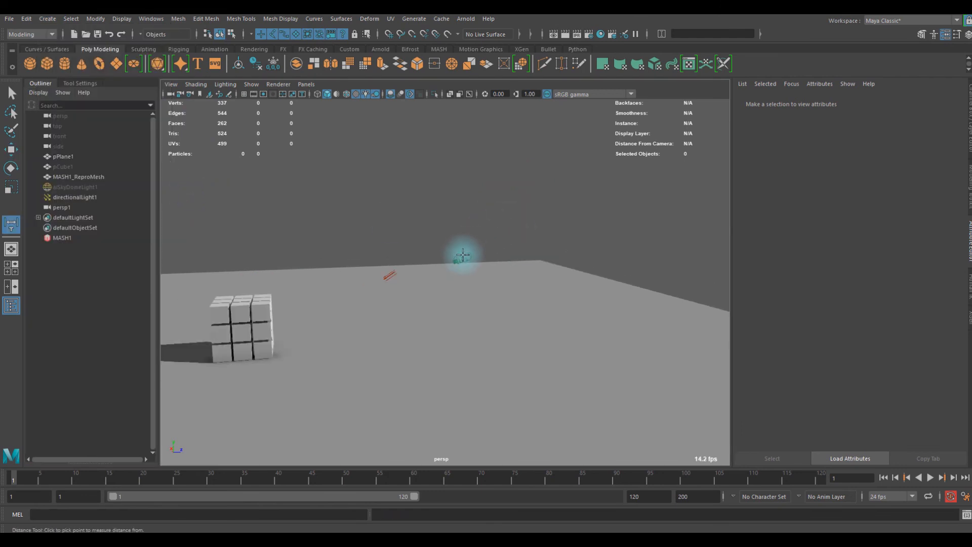
pyautogui.press('v')
pyautogui.click(460, 259)
pyautogui.click(341, 344)
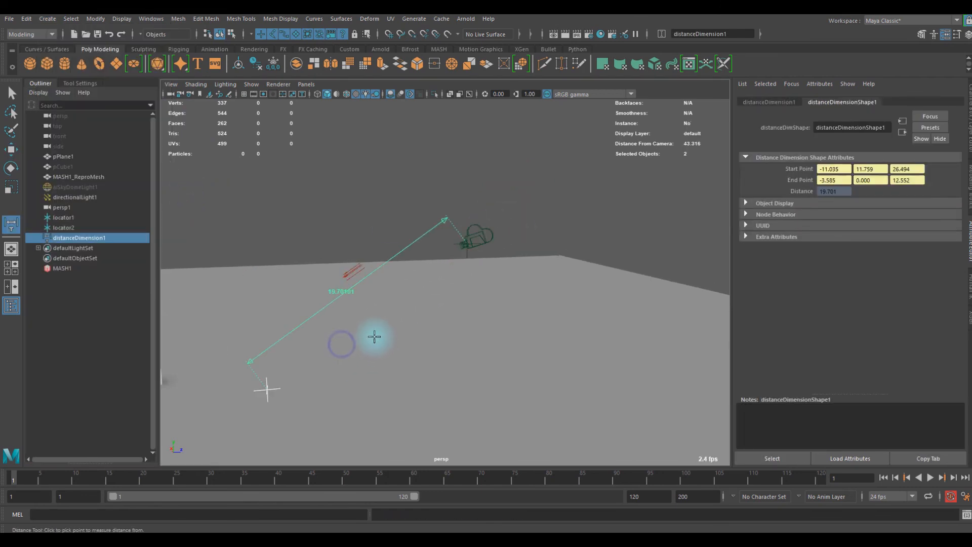
# - Select the measurement locator at the camera, add persp1 to the selection and parent the locator to it
pyautogui.press('w')
pyautogui.scroll(5, 494, 256)
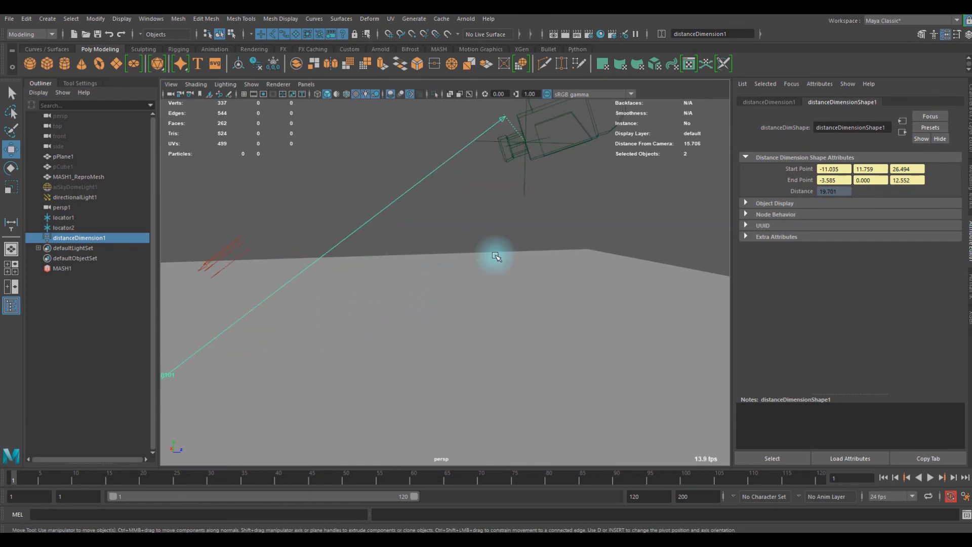
pyautogui.press('q')
pyautogui.click(522, 183)
pyautogui.scroll(3, 556, 152)
pyautogui.keyDown('shift'); pyautogui.click(545, 108); pyautogui.keyUp('shift')
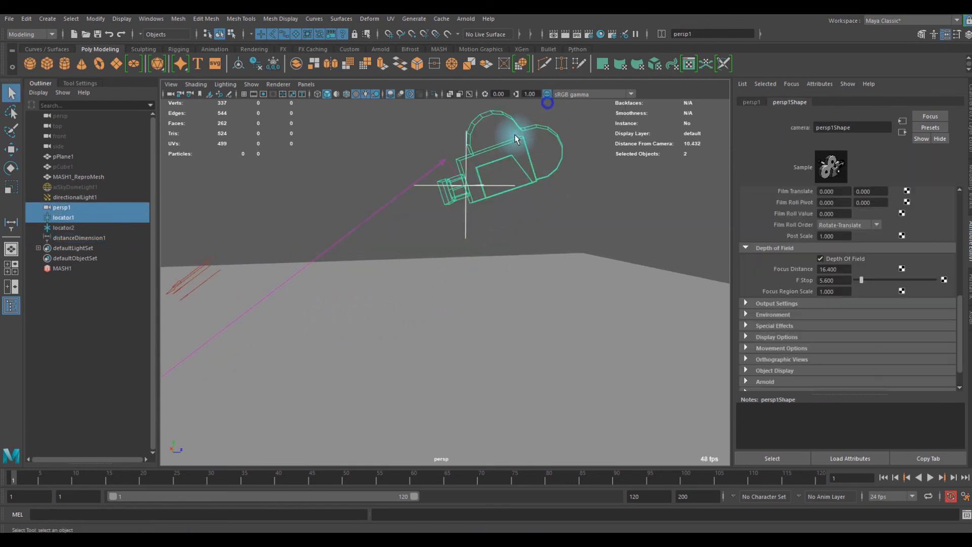
pyautogui.press('p')
# - Move the persp1 camera together with its parented locator, changing the length of the distance line to the floor locator
pyautogui.moveTo(566, 126); pyautogui.dragTo(547, 145)
pyautogui.press('w')
pyautogui.moveTo(463, 191); pyautogui.dragTo(446, 174)
pyautogui.scroll(-8, 450, 196)
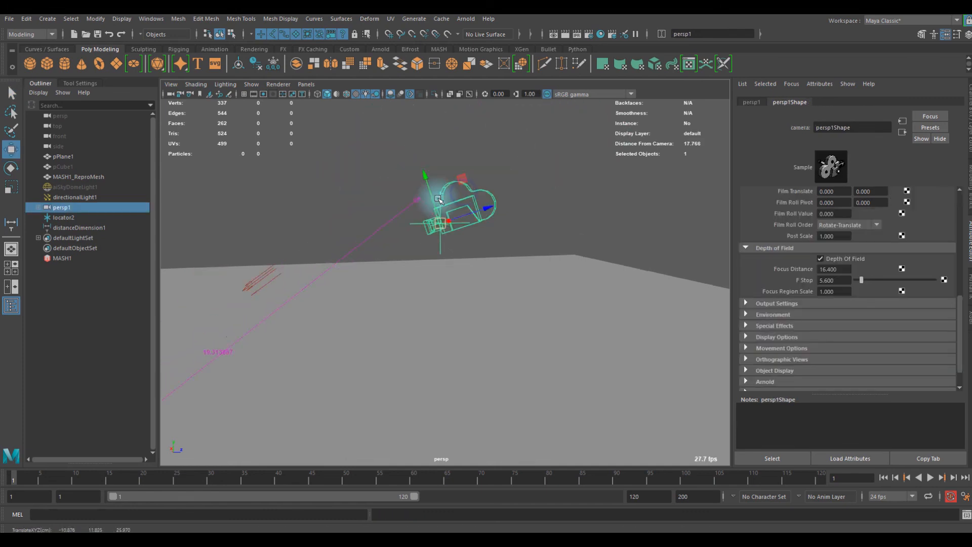
pyautogui.moveTo(440, 266); pyautogui.dragTo(475, 184)
pyautogui.scroll(5, 340, 250)
pyautogui.scroll(-6, 430, 284)
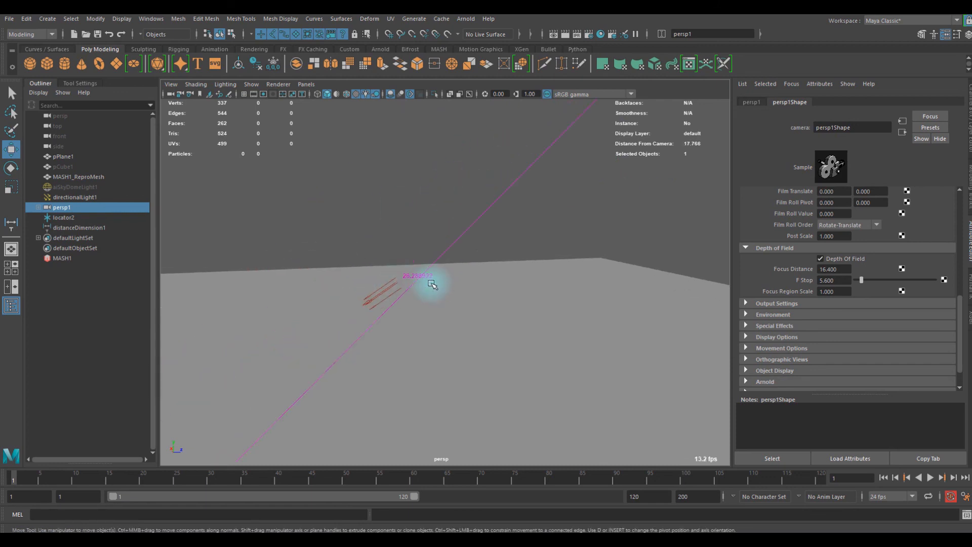
# - Examine the distance line between the persp1 camera and the floor locator from several viewing angles
pyautogui.scroll(-5, 532, 248)
pyautogui.keyDown('alt'); pyautogui.moveTo(505, 237); pyautogui.dragTo(495, 241); pyautogui.keyUp('alt')
pyautogui.scroll(5, 495, 241)
pyautogui.keyDown('alt'); pyautogui.moveTo(466, 268); pyautogui.dragTo(488, 238, button='middle'); pyautogui.keyUp('alt')
pyautogui.scroll(5, 480, 237)
pyautogui.scroll(-5, 480, 237)
pyautogui.keyDown('alt'); pyautogui.moveTo(513, 247); pyautogui.dragTo(504, 242); pyautogui.keyUp('alt')
pyautogui.scroll(1, 740, 272)
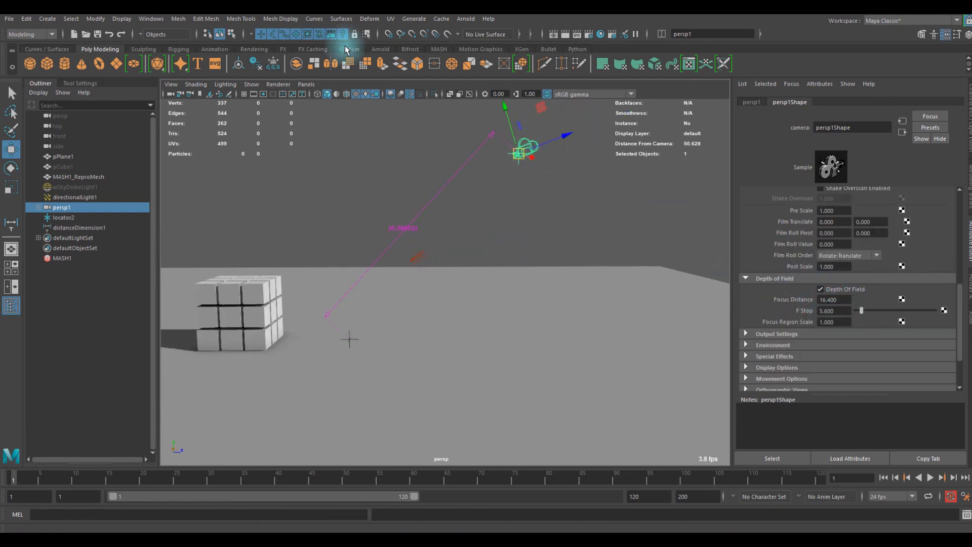
# - Look through the persp1 camera and move its view around and closer to the cube grid and floor locator
pyautogui.click(305, 84)
pyautogui.moveTo(370, 95)
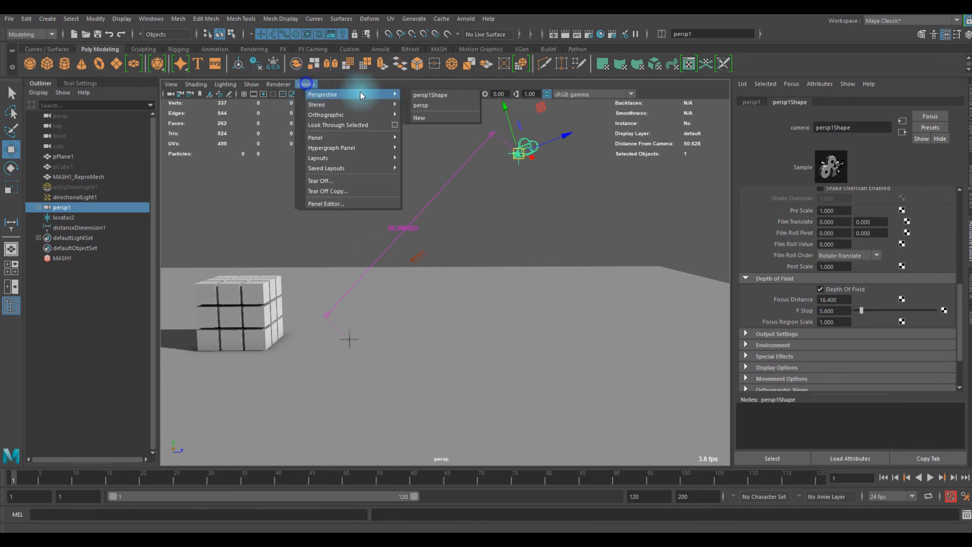
pyautogui.click(434, 98)
pyautogui.scroll(-3, 425, 271)
pyautogui.keyDown('alt'); pyautogui.moveTo(411, 315); pyautogui.dragTo(440, 261, button='middle'); pyautogui.keyUp('alt')
pyautogui.keyDown('alt'); pyautogui.moveTo(439, 261); pyautogui.dragTo(437, 256); pyautogui.keyUp('alt')
pyautogui.keyDown('alt'); pyautogui.moveTo(468, 253); pyautogui.dragTo(442, 245, button='middle'); pyautogui.keyUp('alt')
pyautogui.keyDown('alt'); pyautogui.moveTo(411, 289); pyautogui.dragTo(441, 225, button='middle'); pyautogui.keyUp('alt')
pyautogui.scroll(-4, 455, 263)
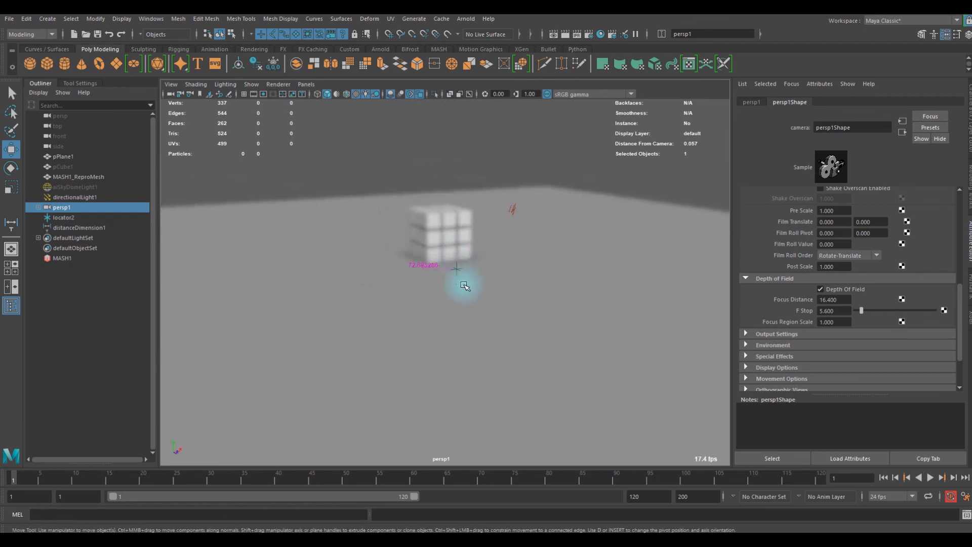
pyautogui.scroll(6, 456, 290)
pyautogui.keyDown('alt'); pyautogui.moveTo(445, 262); pyautogui.dragTo(423, 297, button='middle'); pyautogui.keyUp('alt')
pyautogui.scroll(4, 423, 297)
pyautogui.scroll(-3, 438, 289)
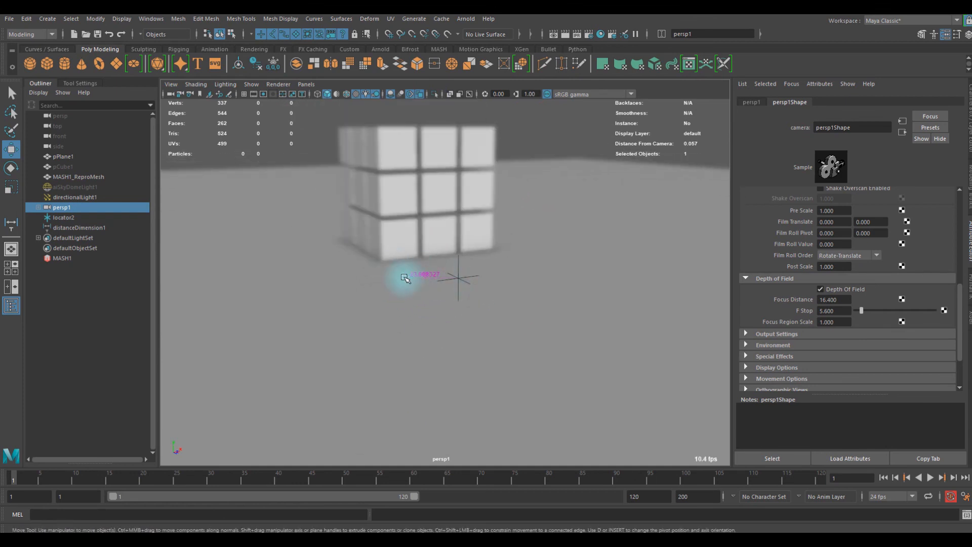
# - Select the persp1 camera's shape node and open it in the Node Editor
pyautogui.scroll(-4, 453, 282)
pyautogui.scroll(3, 430, 296)
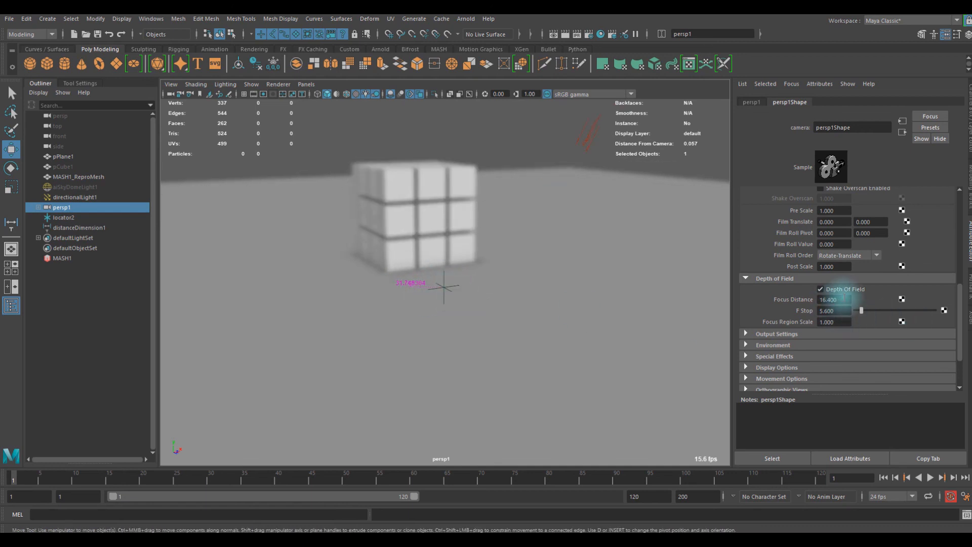
pyautogui.click(785, 459)
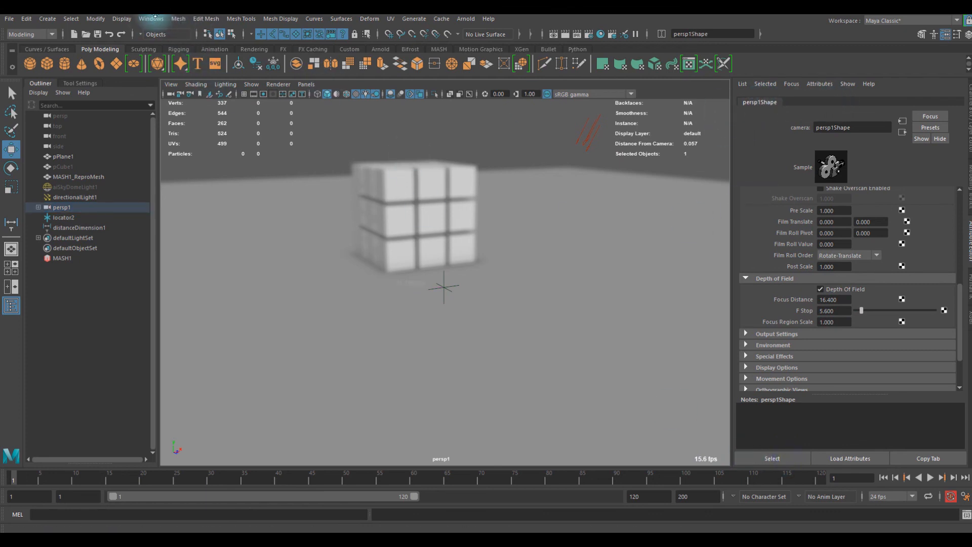
pyautogui.click(149, 24)
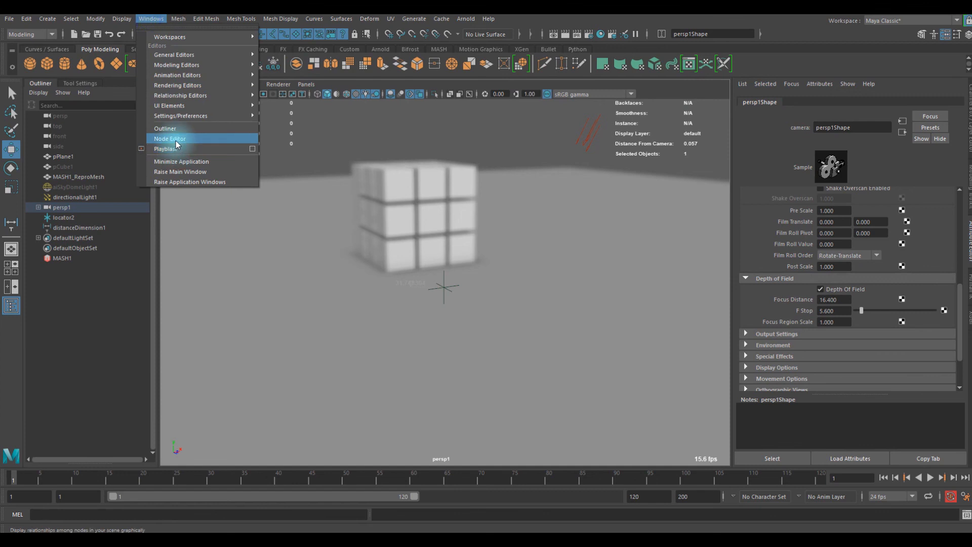
pyautogui.click(175, 140)
pyautogui.moveTo(222, 71); pyautogui.dragTo(324, 66)
pyautogui.click(368, 209)
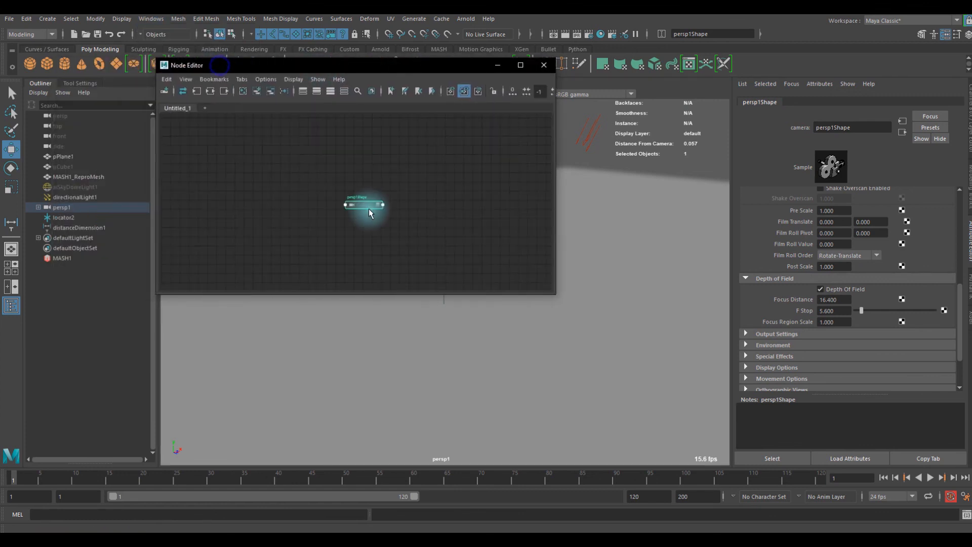
# - Graph the persp1Shape node's connections and expand the node to list its attributes in the Node Editor
pyautogui.click(290, 151)
pyautogui.click(208, 94)
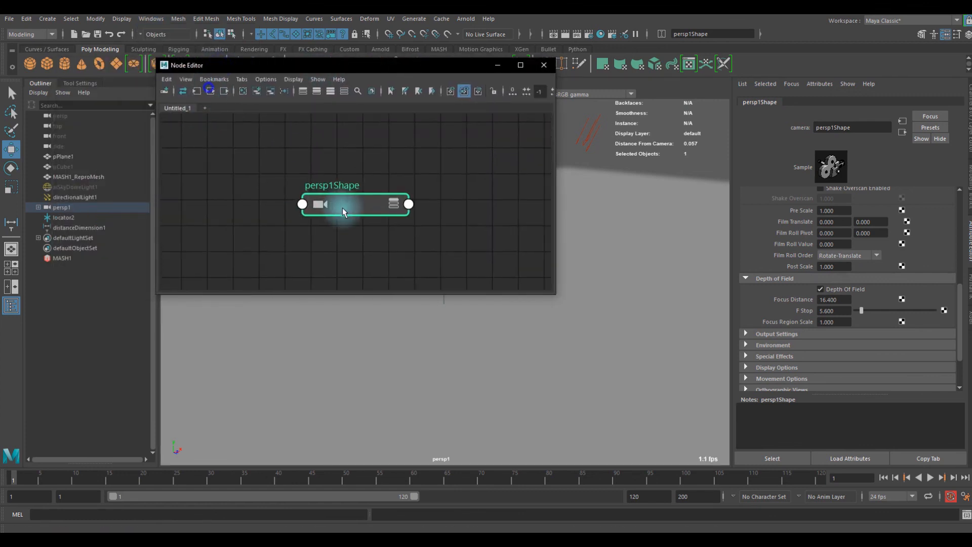
pyautogui.click(370, 208)
pyautogui.keyDown('alt'); pyautogui.moveTo(348, 229); pyautogui.dragTo(403, 146, button='middle'); pyautogui.keyUp('alt')
pyautogui.scroll(-2, 441, 229)
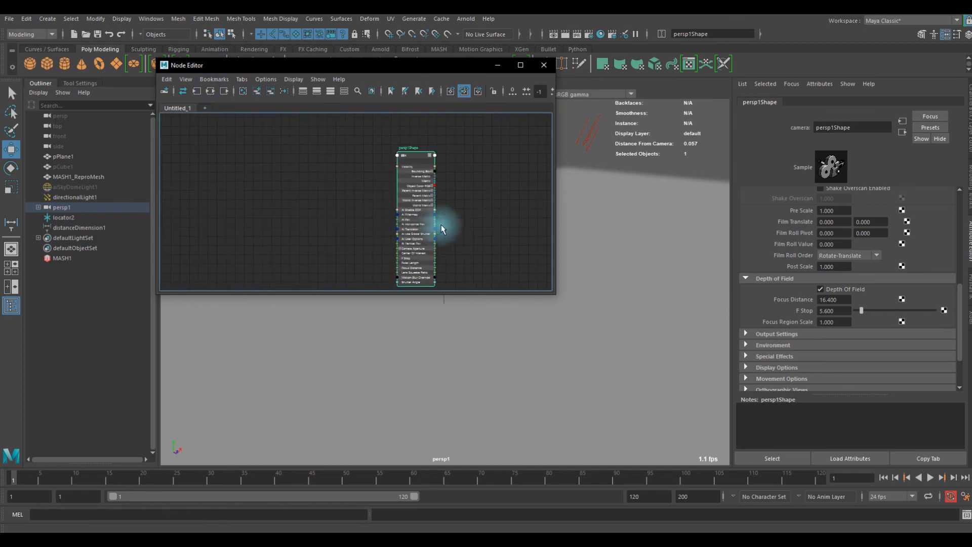
# - Select distanceDimensionShape1 and add it with its input connections to the graph beside the persp1Shape node
pyautogui.moveTo(315, 68); pyautogui.dragTo(485, 243)
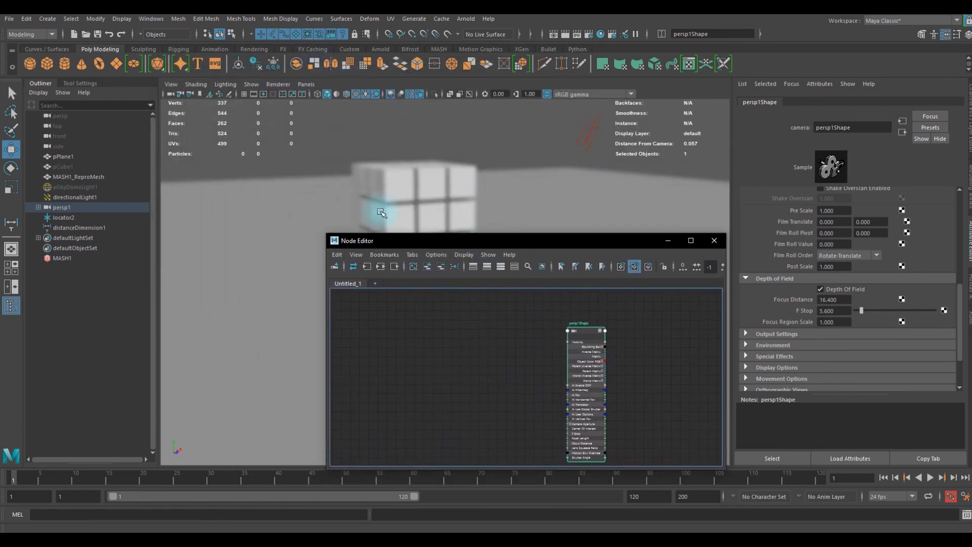
pyautogui.click(68, 228)
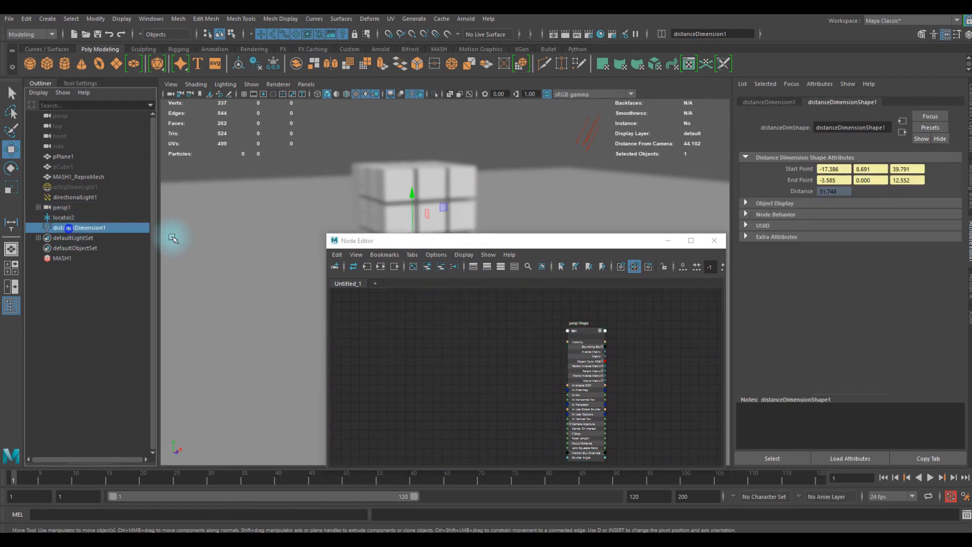
pyautogui.moveTo(421, 241); pyautogui.dragTo(319, 88)
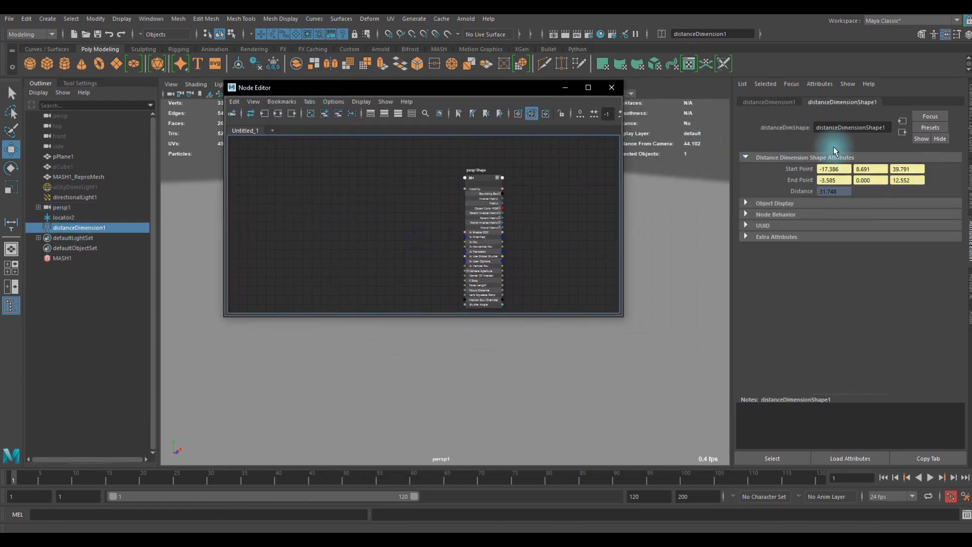
pyautogui.click(842, 102)
pyautogui.click(767, 461)
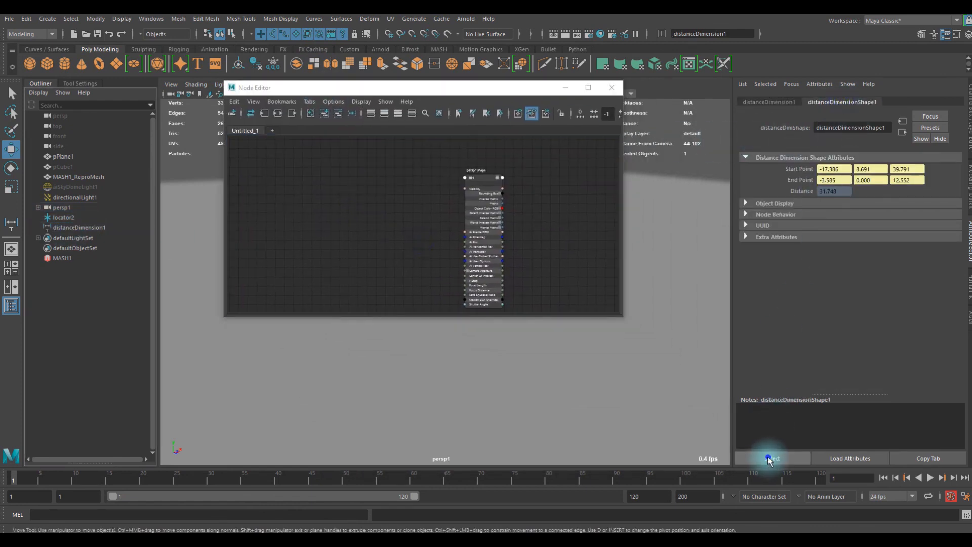
pyautogui.click(400, 211)
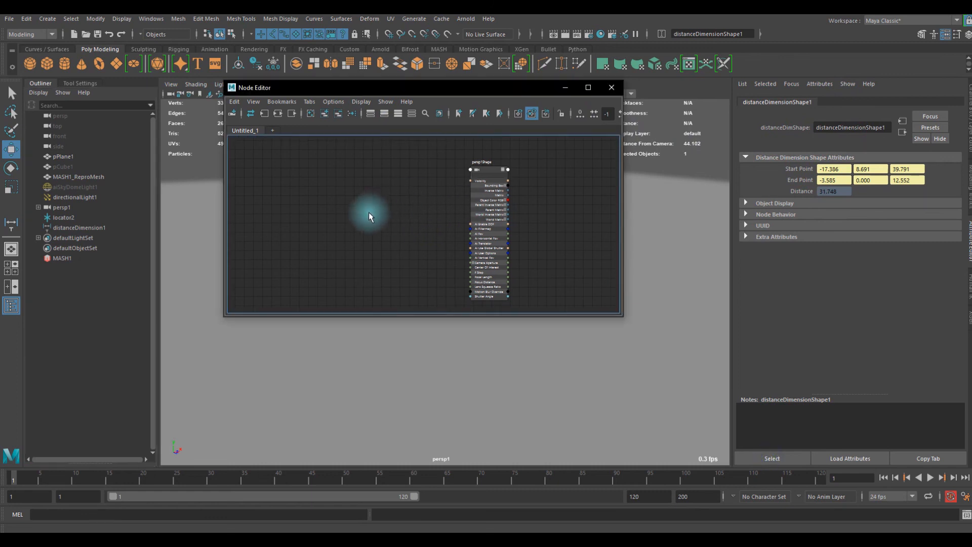
pyautogui.click(265, 117)
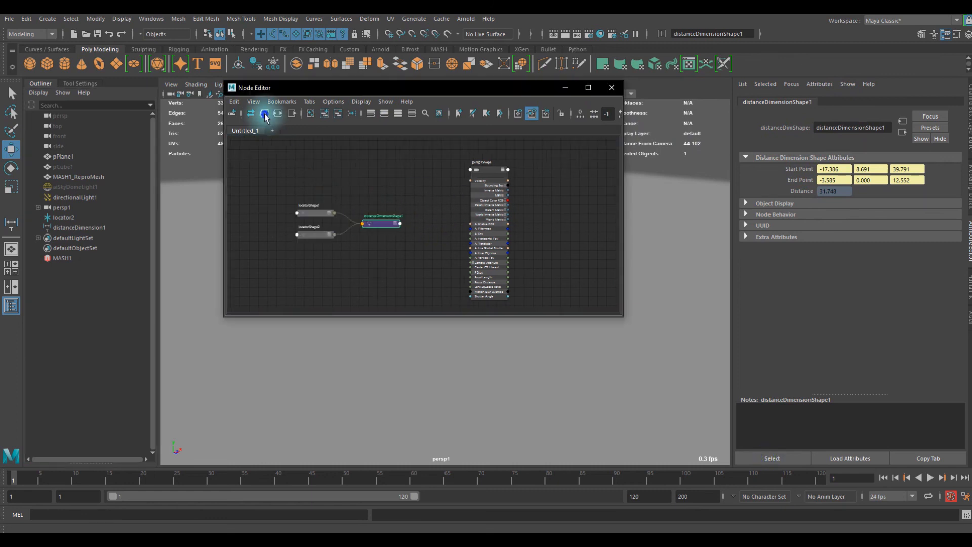
# - Expand the distanceDimensionShape1 node, connect its Distance output to persp1Shape's Focus Distance, and close the Node Editor
pyautogui.scroll(4, 396, 247)
pyautogui.click(389, 177)
pyautogui.scroll(-3, 434, 256)
pyautogui.scroll(6, 390, 175)
pyautogui.scroll(-1, 455, 193)
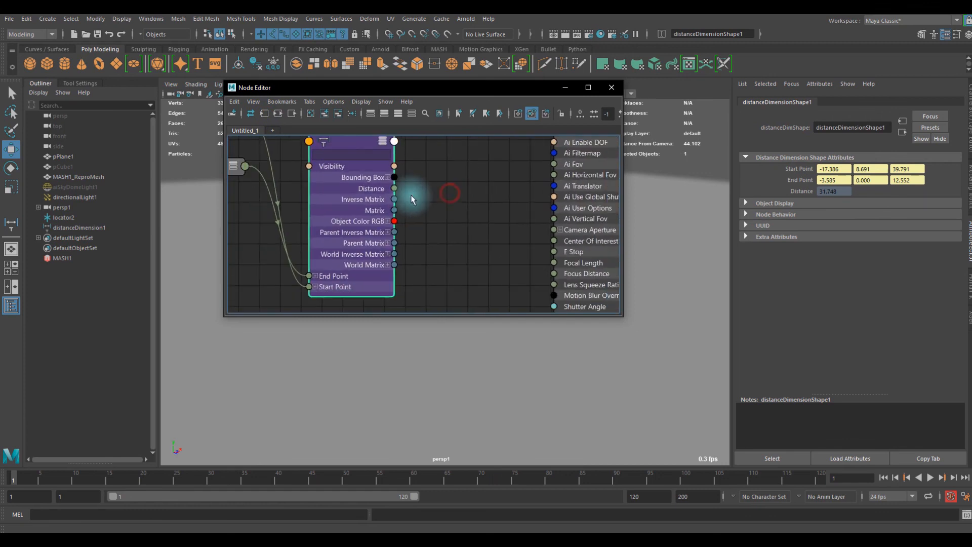
pyautogui.moveTo(464, 202); pyautogui.dragTo(565, 276)
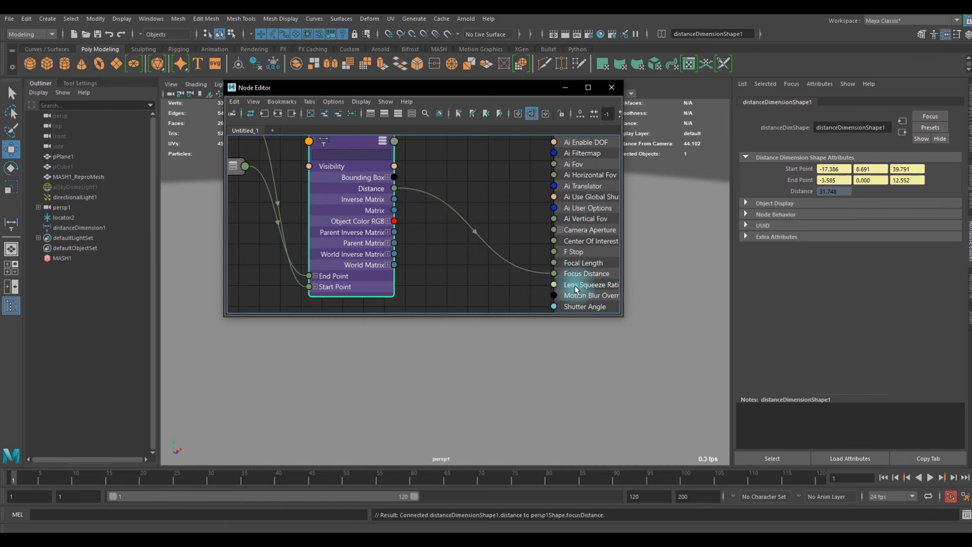
pyautogui.click(611, 87)
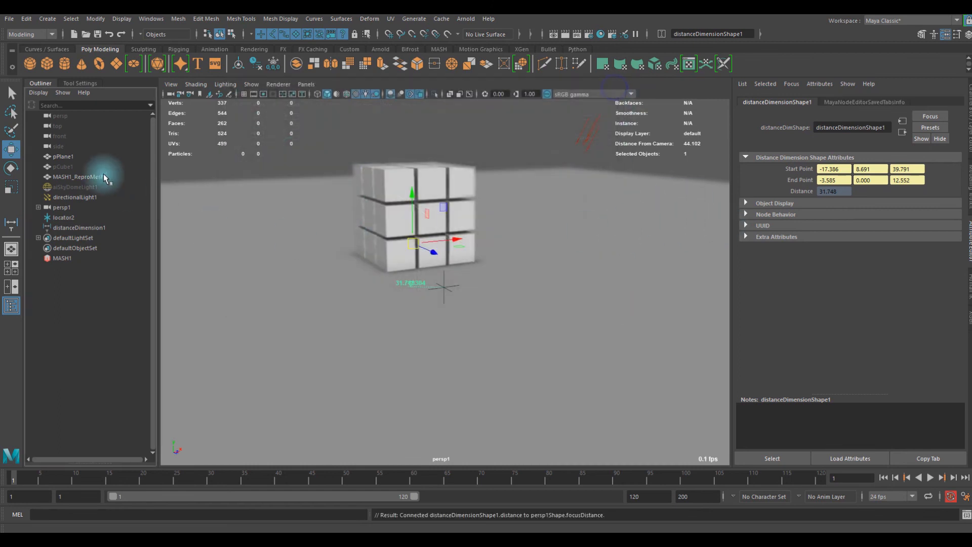
# - Check the linked Focus Distance in the persp1 camera's attributes and view the cube grid from a higher angle
pyautogui.click(171, 94)
pyautogui.click(820, 287)
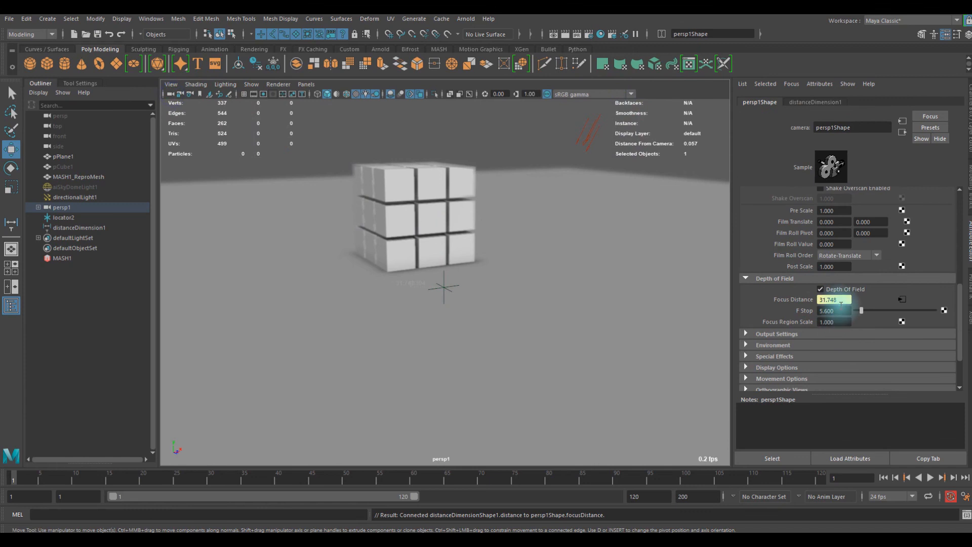
pyautogui.moveTo(440, 276)
pyautogui.keyDown('alt'); pyautogui.mouseDown()
pyautogui.moveTo(434, 260)
pyautogui.moveTo(452, 279)
pyautogui.mouseUp(); pyautogui.keyUp('alt')
pyautogui.keyDown('alt'); pyautogui.moveTo(452, 280); pyautogui.dragTo(436, 295, button='right'); pyautogui.keyUp('alt')
pyautogui.keyDown('alt'); pyautogui.moveTo(435, 295); pyautogui.dragTo(387, 321); pyautogui.keyUp('alt')
# - Move locator2 against the cube grid and raise it to the grid's upper edge, checking the focus up close
pyautogui.click(416, 298)
pyautogui.click(425, 304)
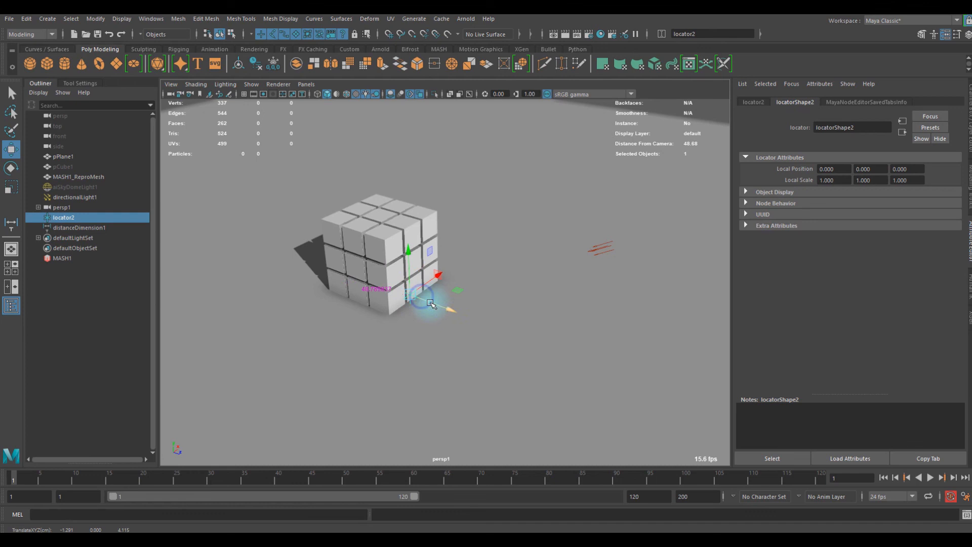
pyautogui.moveTo(439, 309); pyautogui.dragTo(429, 306)
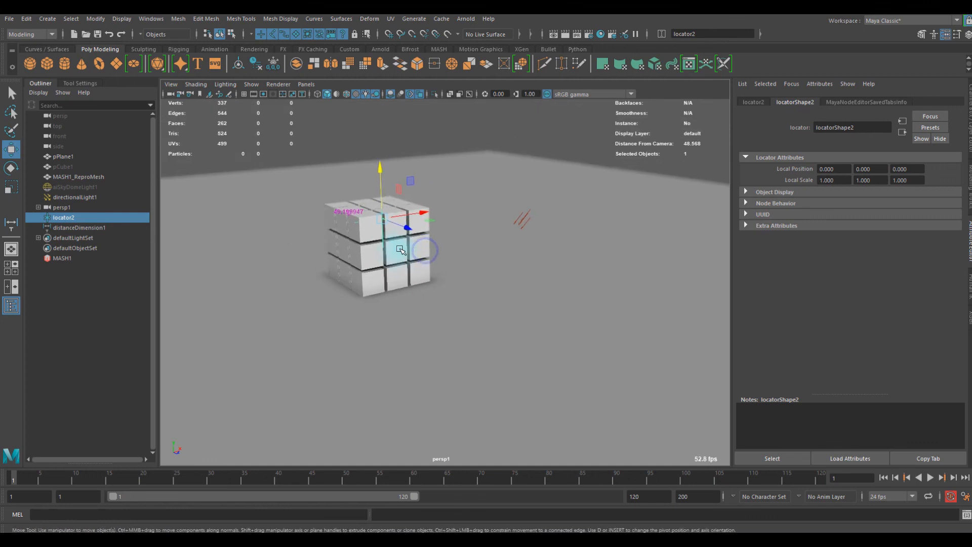
pyautogui.scroll(5, 426, 252)
pyautogui.keyDown('alt'); pyautogui.moveTo(396, 225); pyautogui.dragTo(423, 256, button='middle'); pyautogui.keyUp('alt')
pyautogui.keyDown('alt'); pyautogui.moveTo(423, 256); pyautogui.dragTo(429, 287); pyautogui.keyUp('alt')
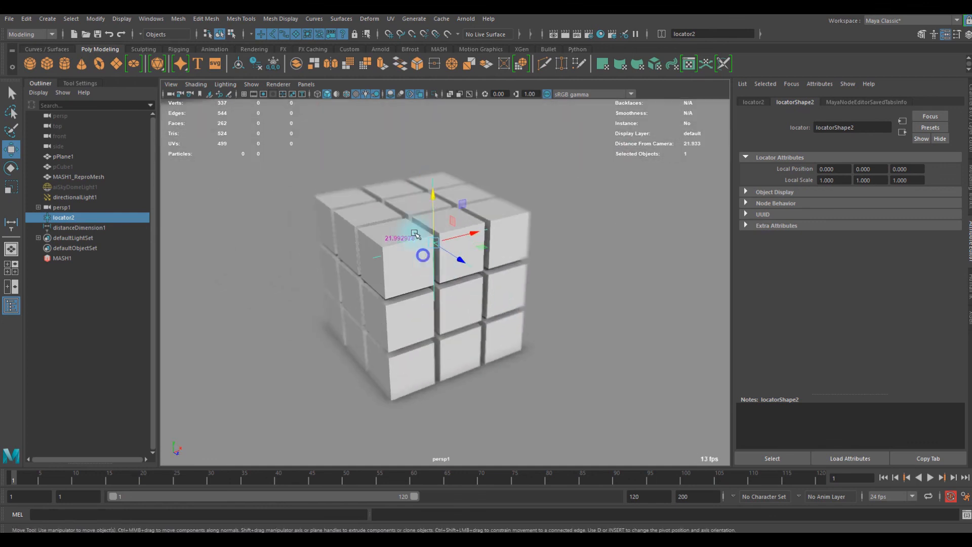
# - Set the persp1 camera's F Stop to 7.955 and check the blur on the cube grid from nearby angles
pyautogui.click(172, 94)
pyautogui.moveTo(854, 311)
pyautogui.mouseDown()
pyautogui.moveTo(893, 310)
pyautogui.moveTo(854, 317)
pyautogui.moveTo(864, 320)
pyautogui.mouseUp()
pyautogui.keyDown('alt'); pyautogui.moveTo(544, 271); pyautogui.dragTo(442, 219); pyautogui.keyUp('alt')
pyautogui.keyDown('alt'); pyautogui.moveTo(439, 210); pyautogui.dragTo(478, 212, button='right'); pyautogui.keyUp('alt')
pyautogui.keyDown('alt'); pyautogui.moveTo(466, 200); pyautogui.dragTo(487, 248, button='middle'); pyautogui.keyUp('alt')
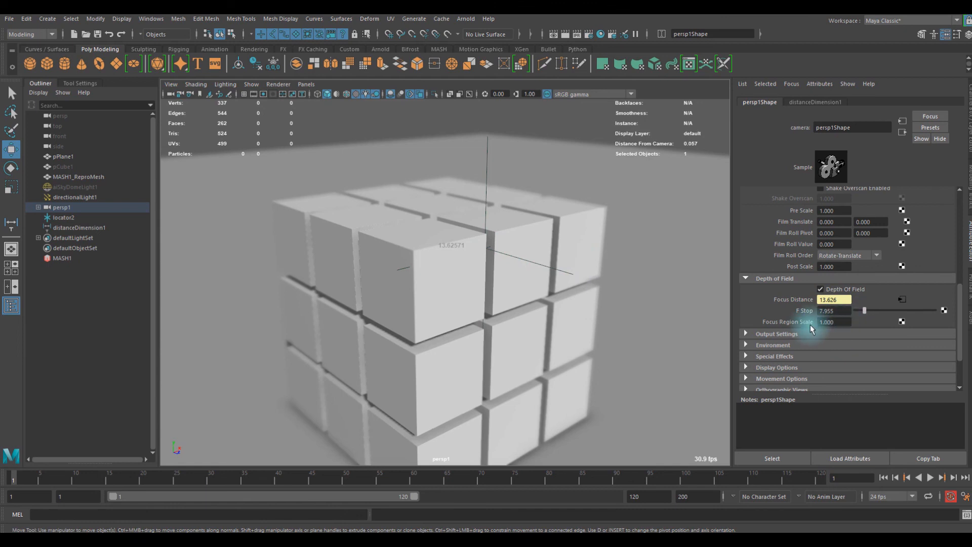
# - Set the persp1 camera's Focus Region Scale to 4.400 and check the cube grid at different distances
pyautogui.keyDown('ctrl'); pyautogui.moveTo(842, 325); pyautogui.dragTo(819, 324); pyautogui.keyUp('ctrl')
pyautogui.scroll(-5, 546, 244)
pyautogui.moveTo(511, 247)
pyautogui.keyDown('alt'); pyautogui.mouseDown()
pyautogui.moveTo(480, 244)
pyautogui.moveTo(534, 250)
pyautogui.moveTo(510, 247)
pyautogui.moveTo(499, 260)
pyautogui.mouseUp(); pyautogui.keyUp('alt')
pyautogui.scroll(4, 510, 248)
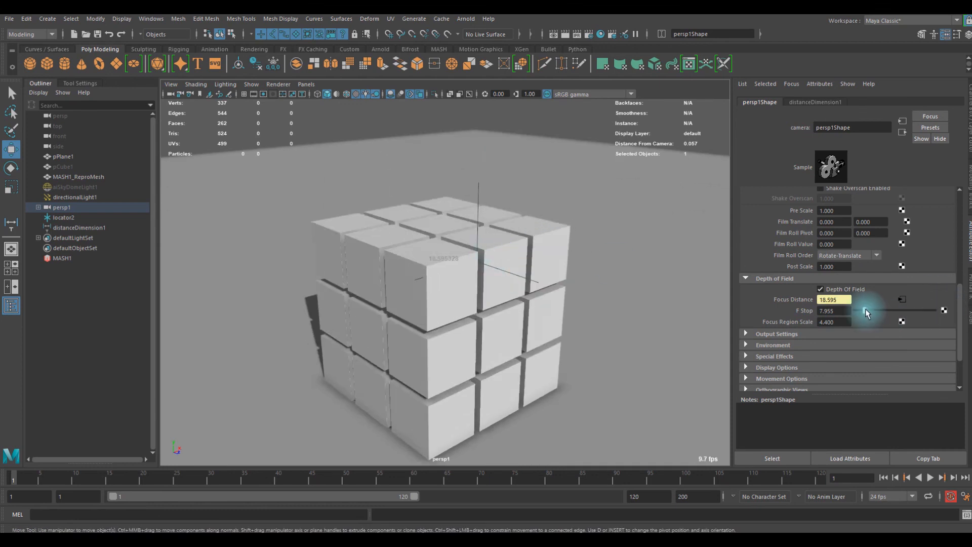
# - Lower the persp1 camera's F Stop to 1.000 and check the blur closer to the cube grid
pyautogui.moveTo(866, 310); pyautogui.dragTo(841, 316)
pyautogui.moveTo(512, 280)
pyautogui.keyDown('alt'); pyautogui.mouseDown()
pyautogui.moveTo(466, 258)
pyautogui.moveTo(515, 266)
pyautogui.mouseUp(); pyautogui.keyUp('alt')
pyautogui.scroll(4, 466, 258)
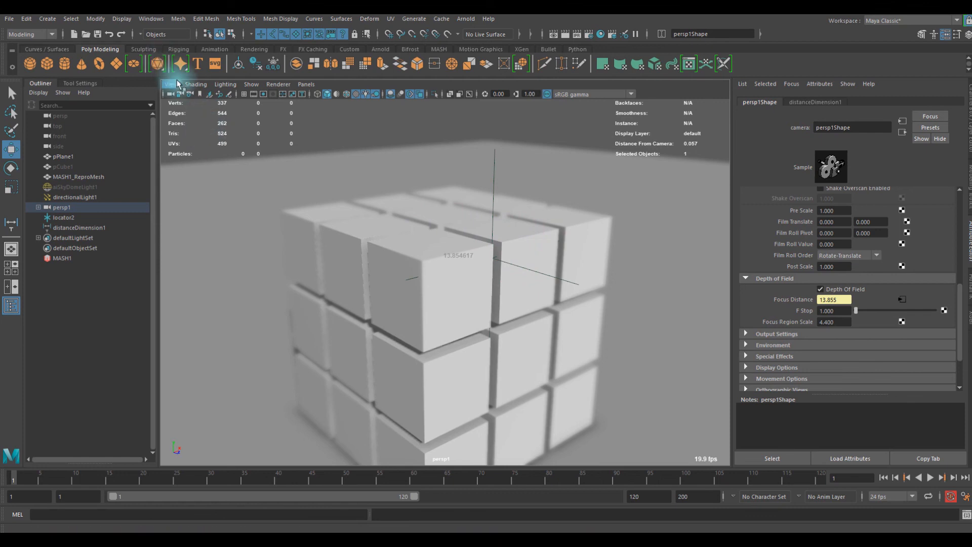
# - Turn on Hardware Fog in the viewport, clear the selection and view the fogged cube grid while moving the camera
pyautogui.click(200, 84)
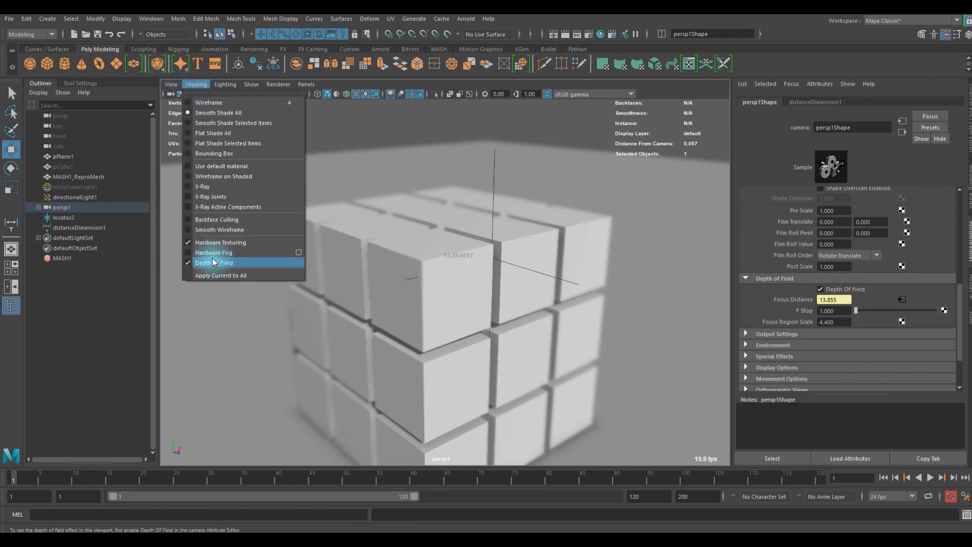
pyautogui.click(213, 253)
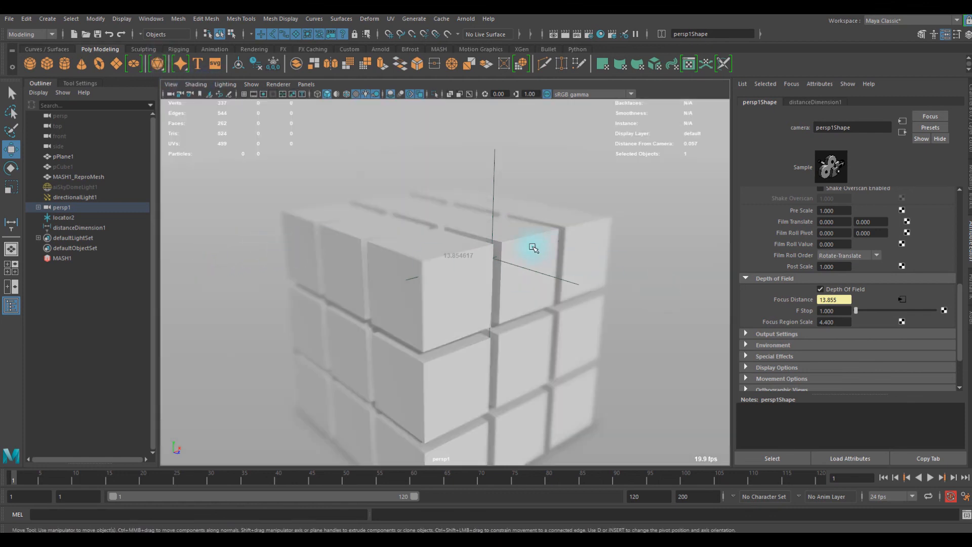
pyautogui.click(652, 234)
pyautogui.click(628, 138)
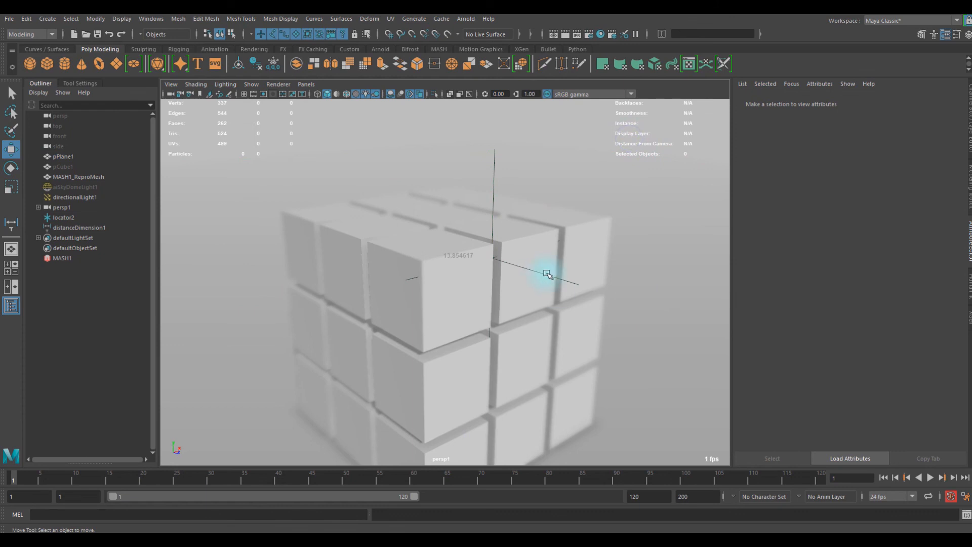
pyautogui.keyDown('alt'); pyautogui.moveTo(499, 254); pyautogui.dragTo(506, 256, button='middle'); pyautogui.keyUp('alt')
pyautogui.moveTo(506, 256)
pyautogui.keyDown('alt'); pyautogui.mouseDown(button='right')
pyautogui.moveTo(531, 263)
pyautogui.moveTo(490, 262)
pyautogui.mouseUp(button='right'); pyautogui.keyUp('alt')
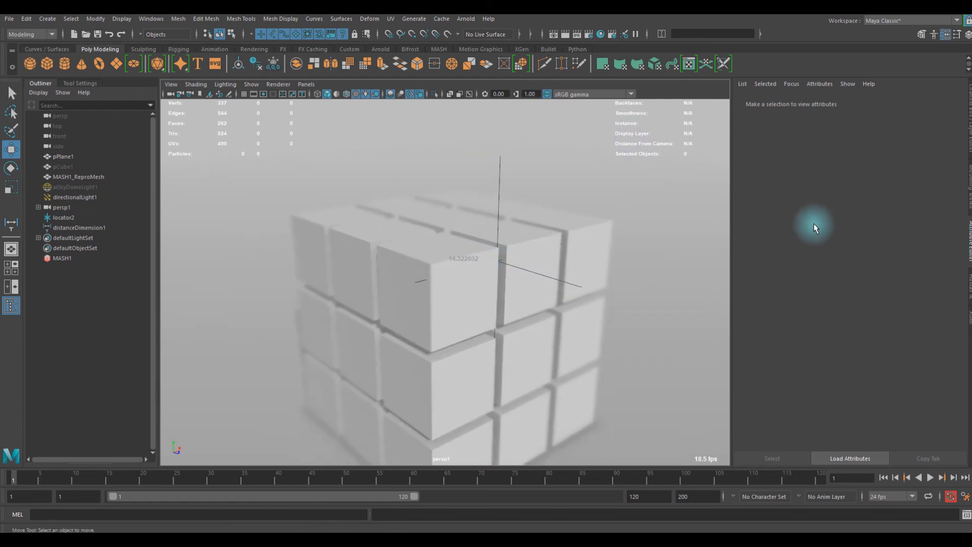